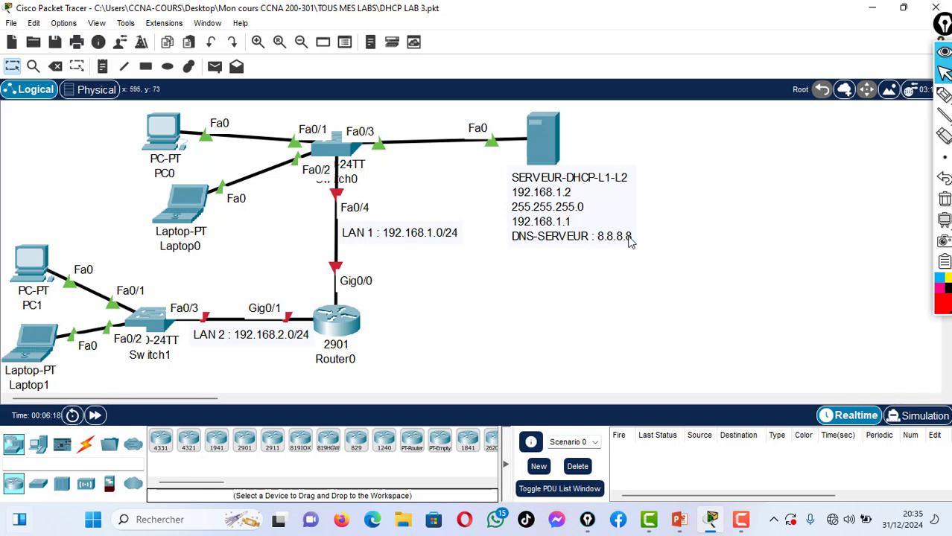
Step: Circle the DHCP server, the LAN 1 address label and the whole LAN 1 segment with the red annotation pen
click(944, 95)
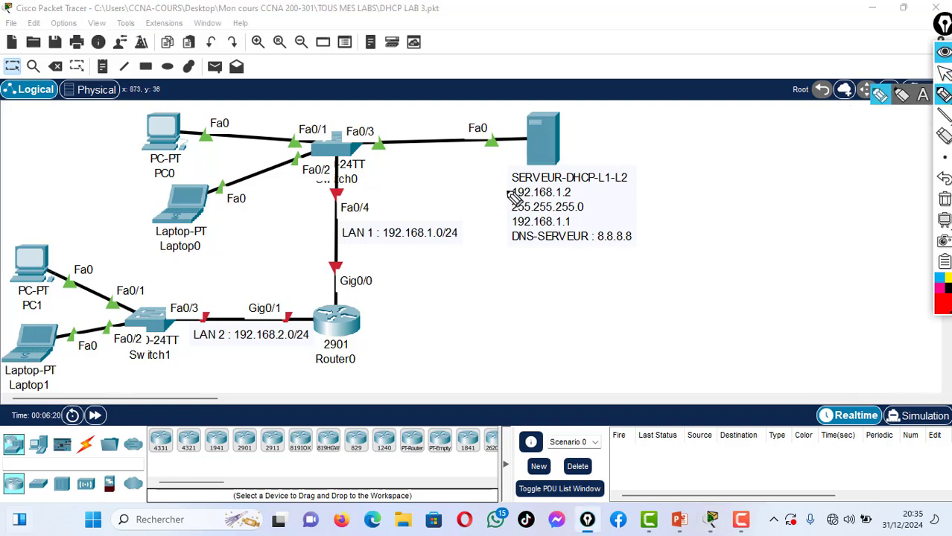
mouse_move(526, 113)
mouse_down()
mouse_move(515, 158)
mouse_move(555, 170)
mouse_move(568, 125)
mouse_move(500, 110)
mouse_up()
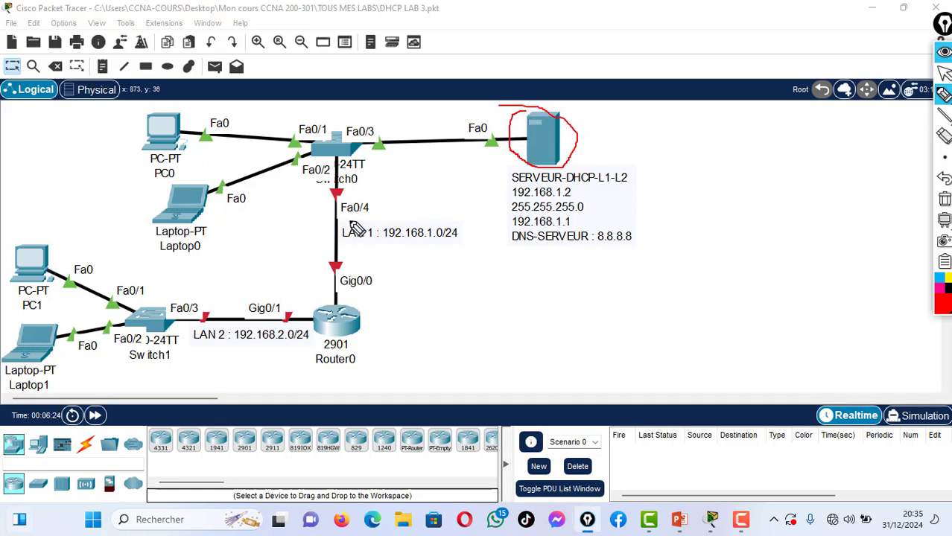
mouse_move(342, 225)
mouse_down()
mouse_move(350, 222)
mouse_move(361, 256)
mouse_move(474, 243)
mouse_move(447, 216)
mouse_move(346, 225)
mouse_up()
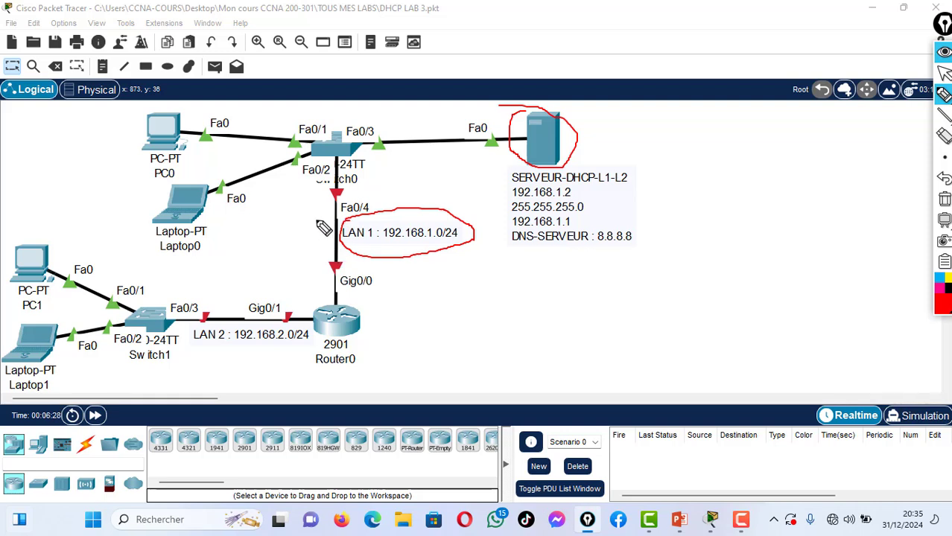
mouse_move(346, 301)
mouse_down()
mouse_move(170, 229)
mouse_move(132, 150)
mouse_move(212, 101)
mouse_move(442, 105)
mouse_move(553, 118)
mouse_move(675, 225)
mouse_move(615, 279)
mouse_move(339, 301)
mouse_up()
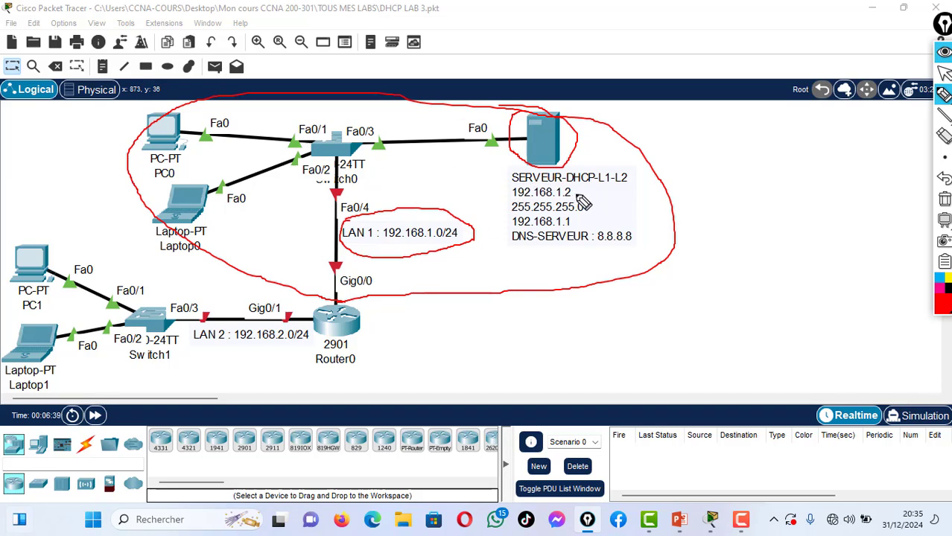
Step: Mark the server's IP address with an arrow and underline its address, mask, gateway and DNS lines in red
mouse_move(578, 196)
mouse_down()
mouse_move(610, 188)
mouse_move(601, 195)
mouse_up()
drag(512, 200, 546, 200)
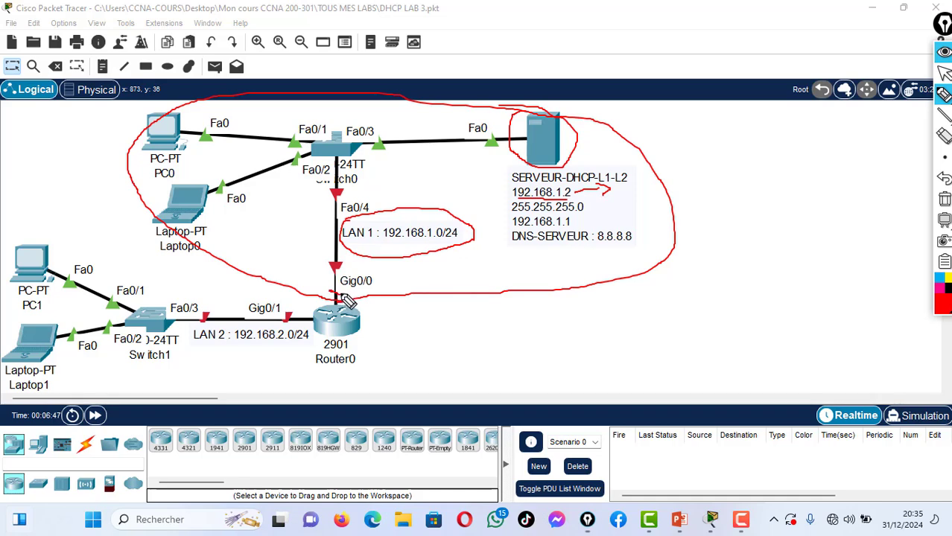
drag(512, 216, 567, 215)
mouse_move(515, 229)
mouse_down()
mouse_move(551, 232)
mouse_move(575, 251)
mouse_move(635, 251)
mouse_up()
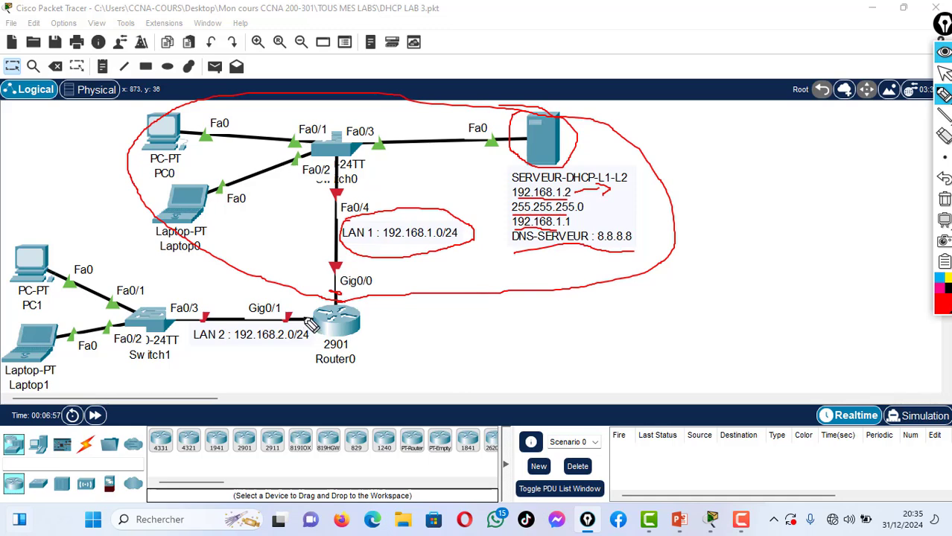
Step: Circle the whole LAN 2 segment and the router's Gig0/1 link marker in red, and leave the pen tool
mouse_move(310, 319)
mouse_down()
mouse_move(277, 295)
mouse_move(41, 255)
mouse_move(4, 296)
mouse_move(6, 369)
mouse_move(70, 401)
mouse_move(161, 402)
mouse_move(305, 385)
mouse_move(326, 349)
mouse_move(312, 313)
mouse_up()
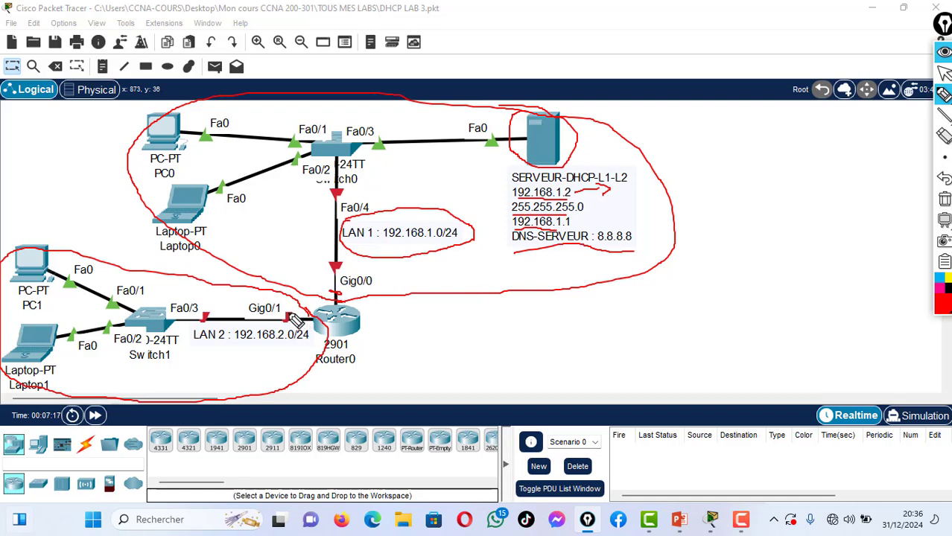
mouse_move(290, 309)
mouse_down()
mouse_move(274, 328)
mouse_move(298, 332)
mouse_move(283, 312)
mouse_up()
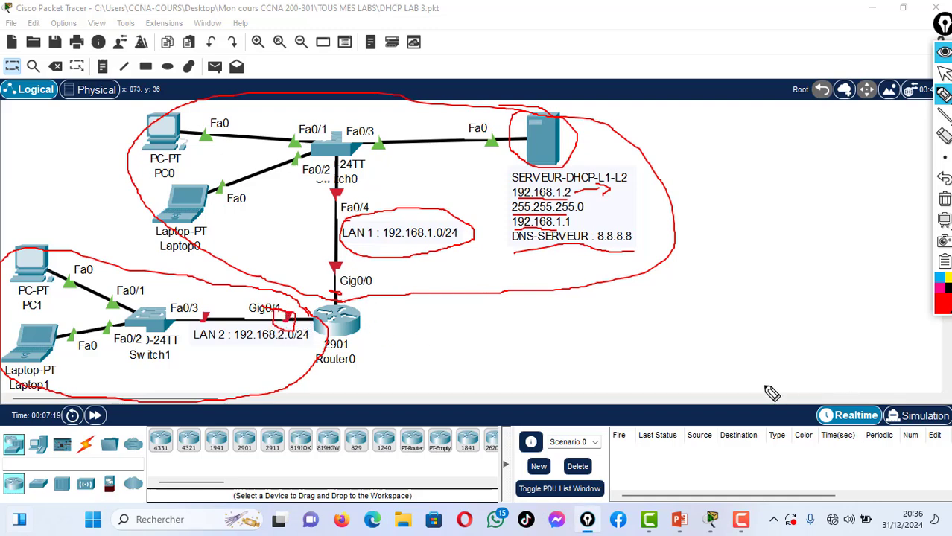
click(944, 94)
click(944, 72)
mouse_move(944, 115)
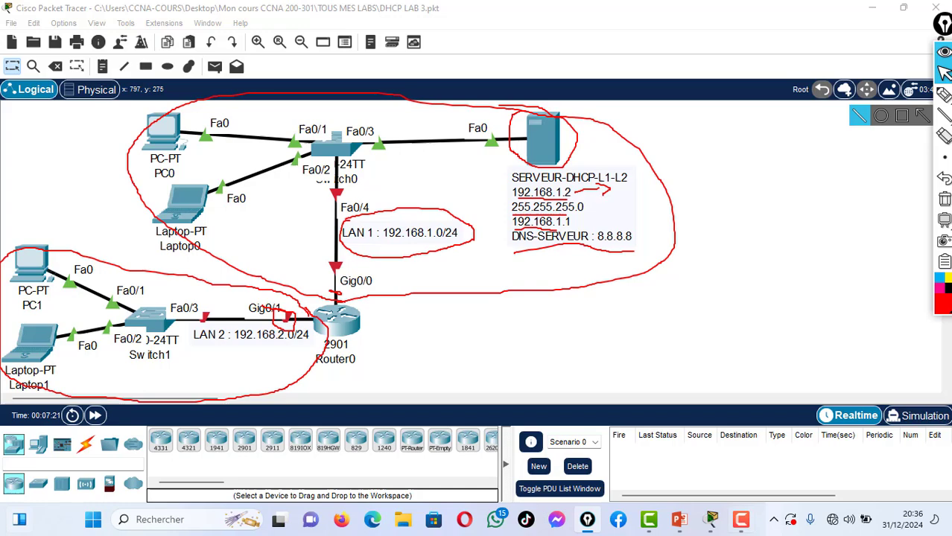
Step: Switch to PowerPoint, examine the ip helper-address 192.168.1.2 command on the DHCP relay agent slide, and clear all red annotations
click(711, 520)
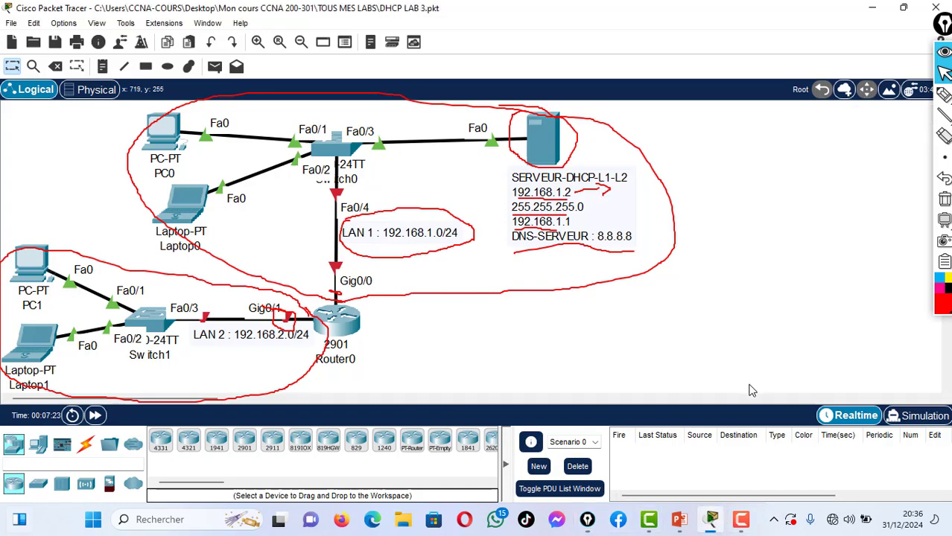
click(679, 521)
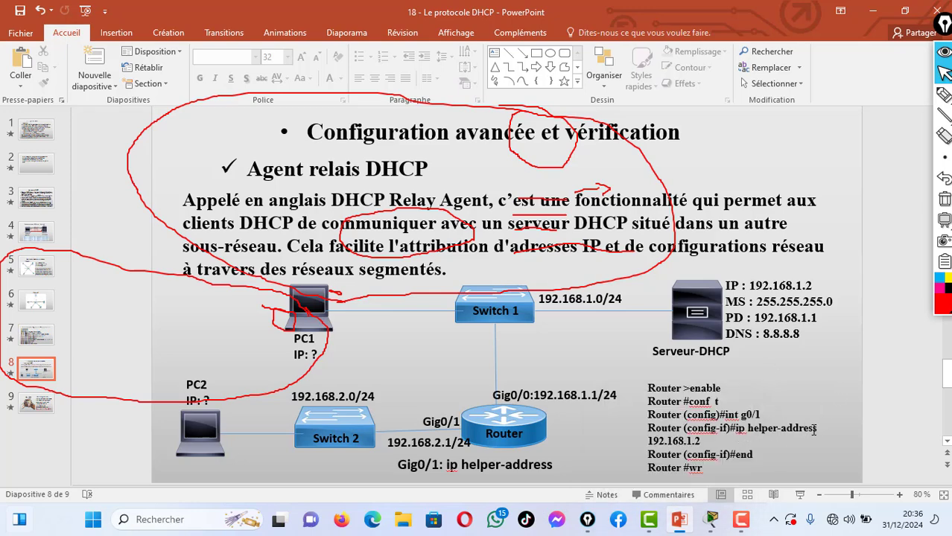
double_click(705, 441)
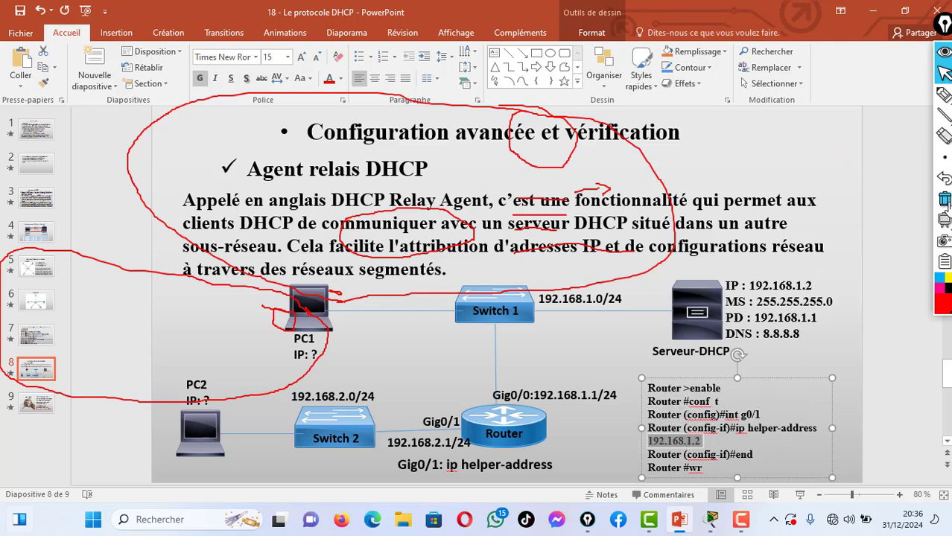
click(945, 199)
Step: Switch back to Packet Tracer, open Router0's command line, and place and widen its window beside the topology
key(alt+Tab)
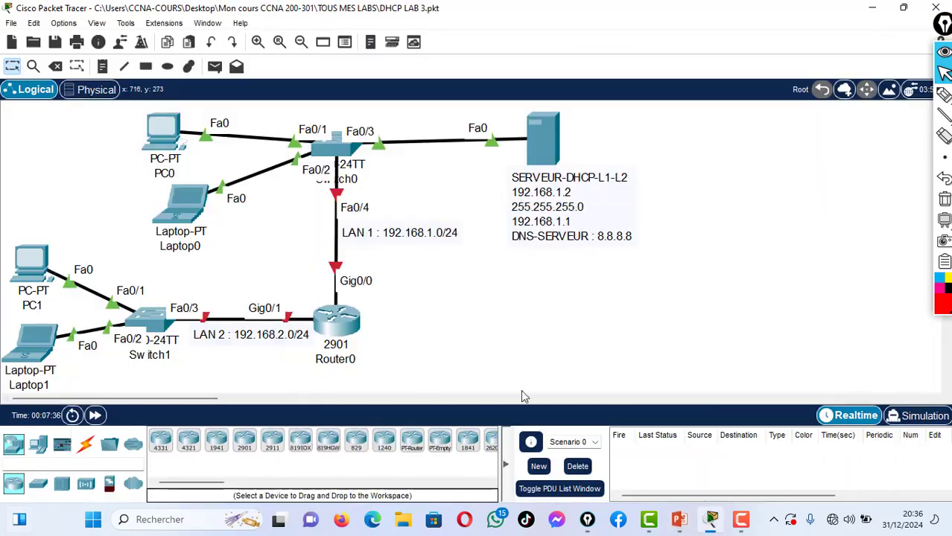
click(347, 328)
click(381, 44)
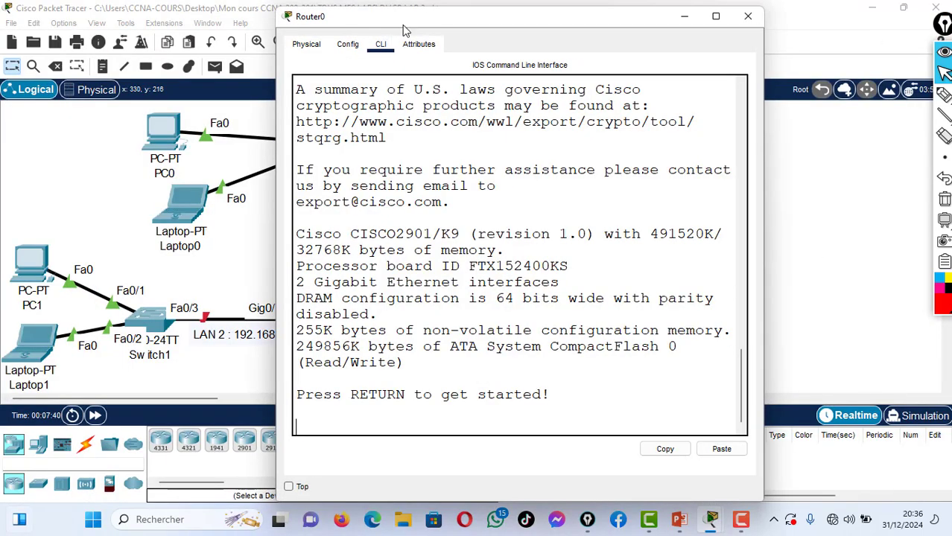
drag(413, 26, 572, 33)
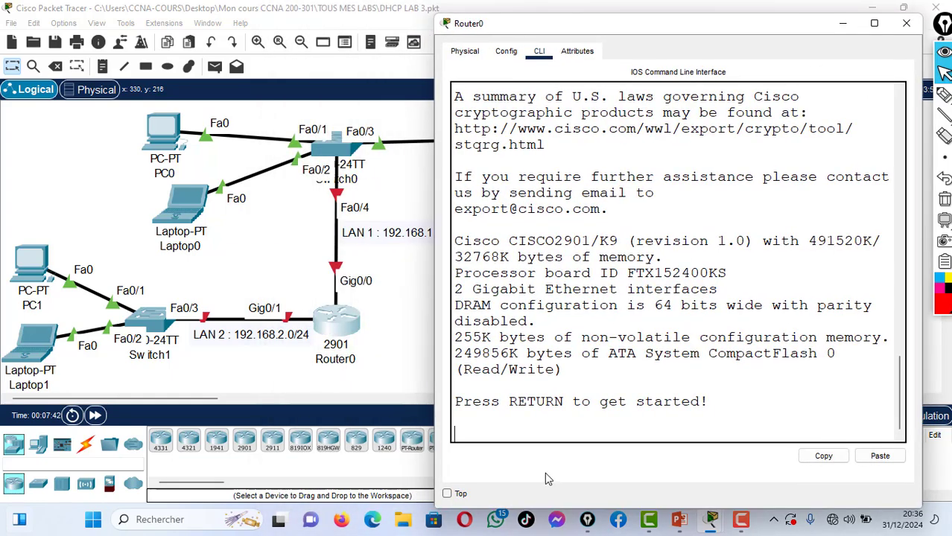
drag(433, 204, 376, 202)
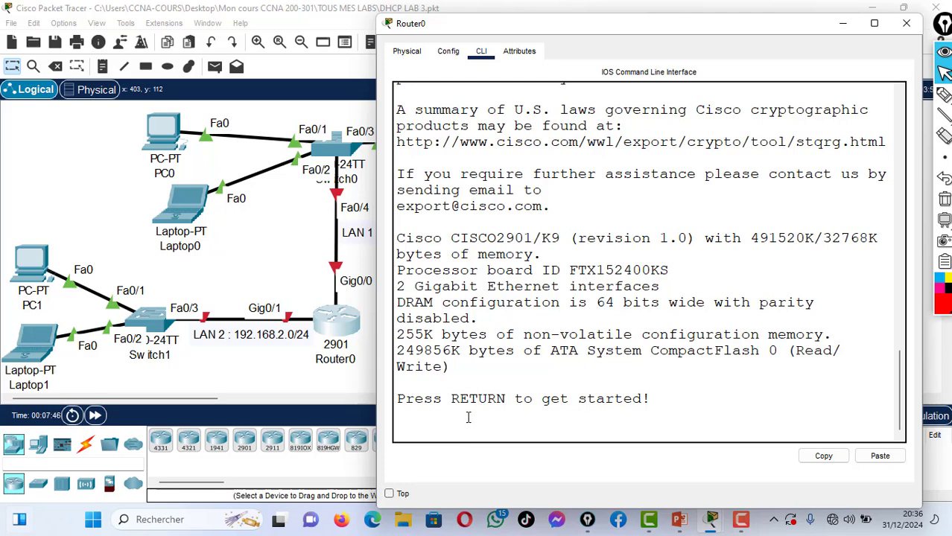
Step: Start the Router0 console session and enter global configuration mode with EN and CONF T
key(Return)
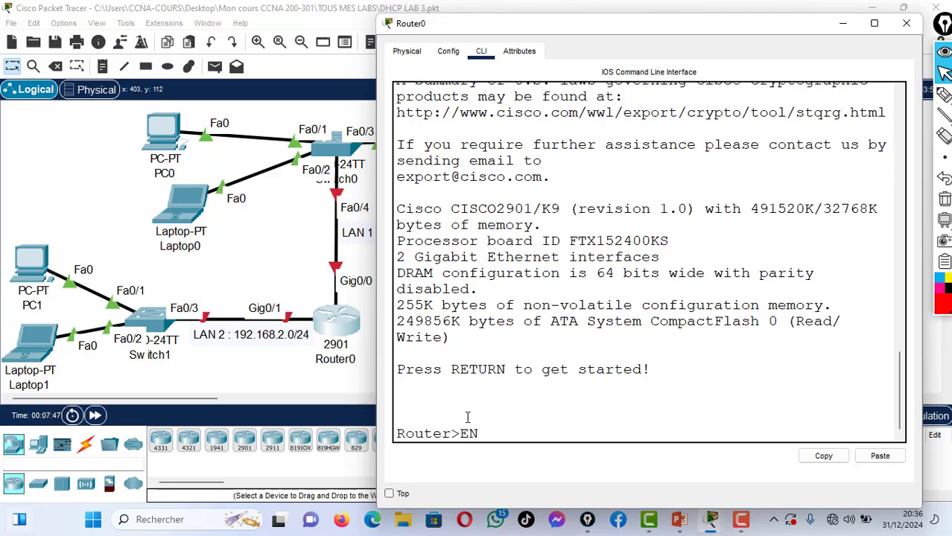
text(EN)
key(Return)
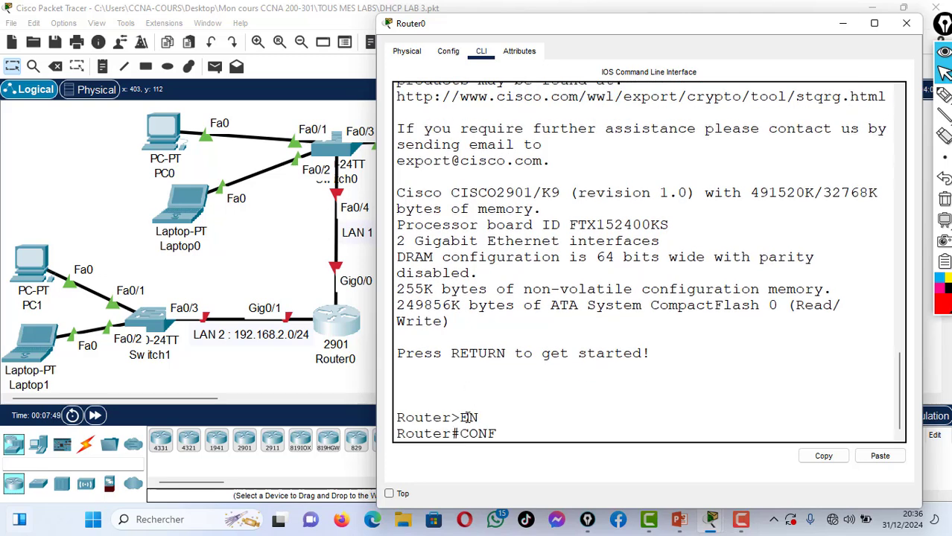
text(CONF T)
key(Return)
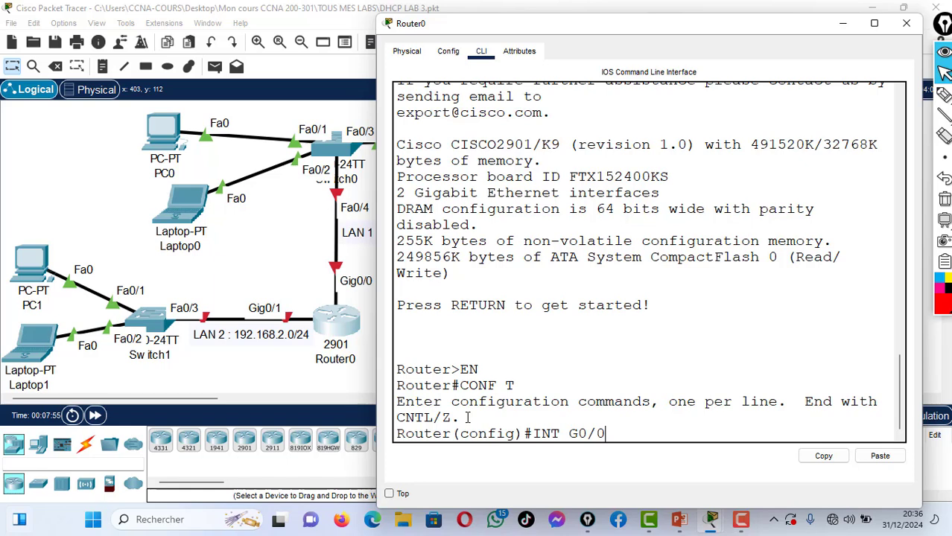
Step: Enter interface configuration for G0/0, begin its IP ADD command, and uncover the LAN 1 label behind the router window
text(INT G0/0)
key(Return)
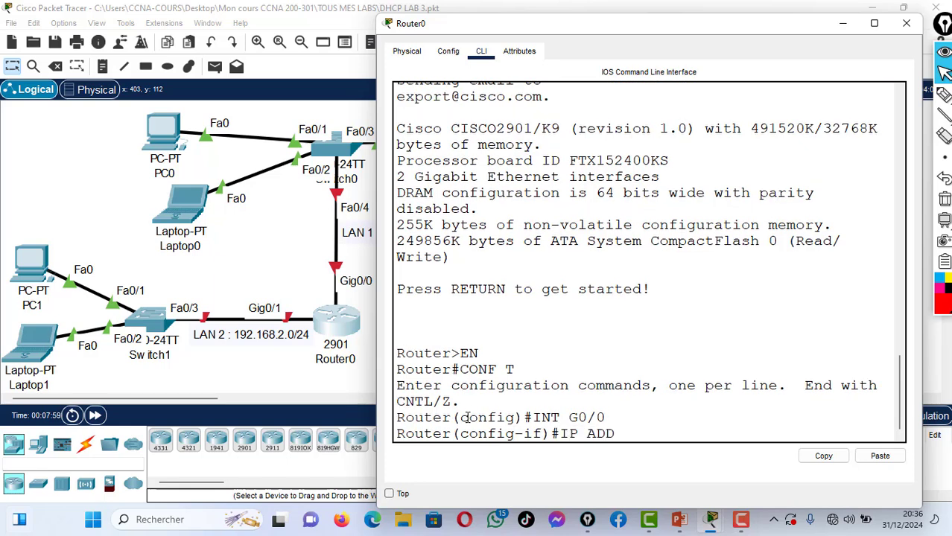
drag(588, 27, 702, 23)
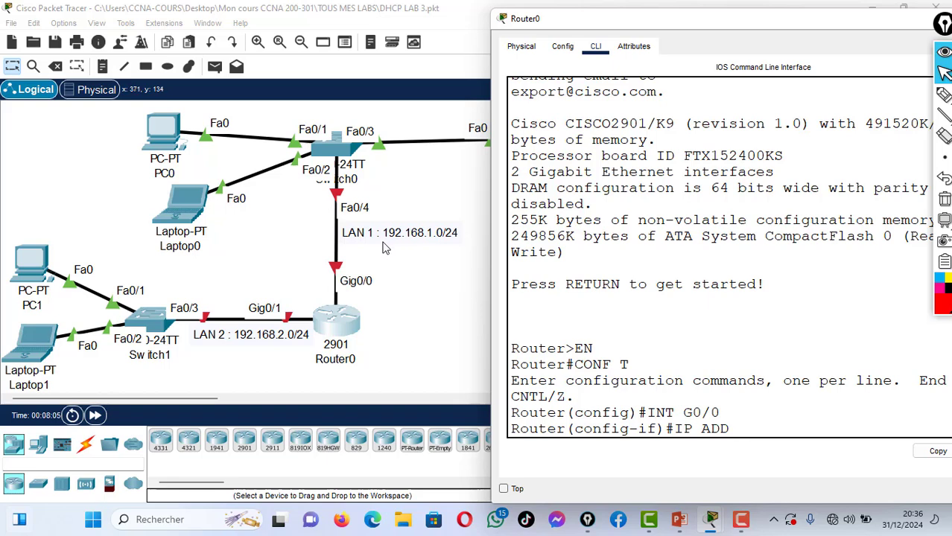
Step: Write the host range 1 to 254 in red below the LAN 1 address, and leave the pen tool
click(944, 94)
mouse_move(433, 243)
mouse_down()
mouse_move(443, 255)
mouse_move(441, 307)
mouse_move(457, 299)
mouse_move(450, 309)
mouse_move(461, 288)
mouse_move(460, 307)
mouse_move(480, 308)
mouse_move(470, 295)
mouse_move(469, 318)
mouse_up()
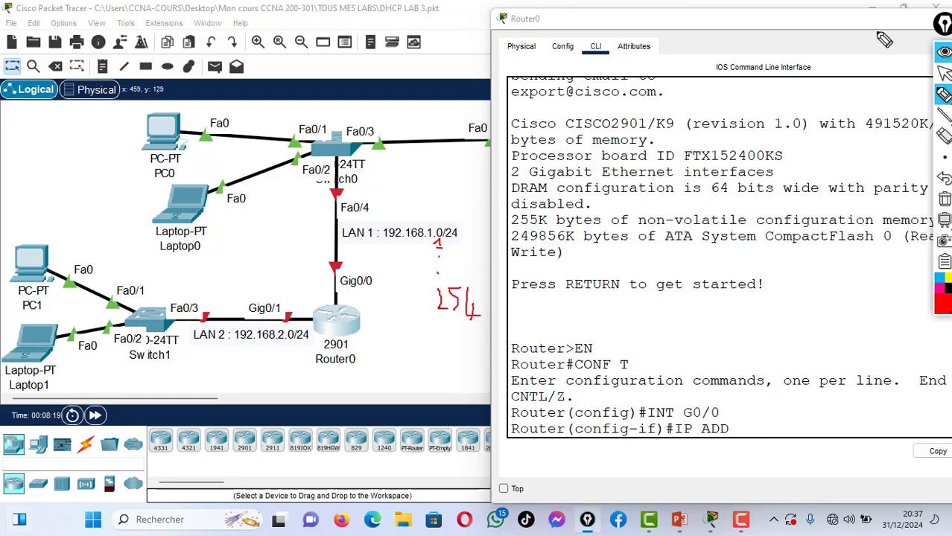
click(944, 72)
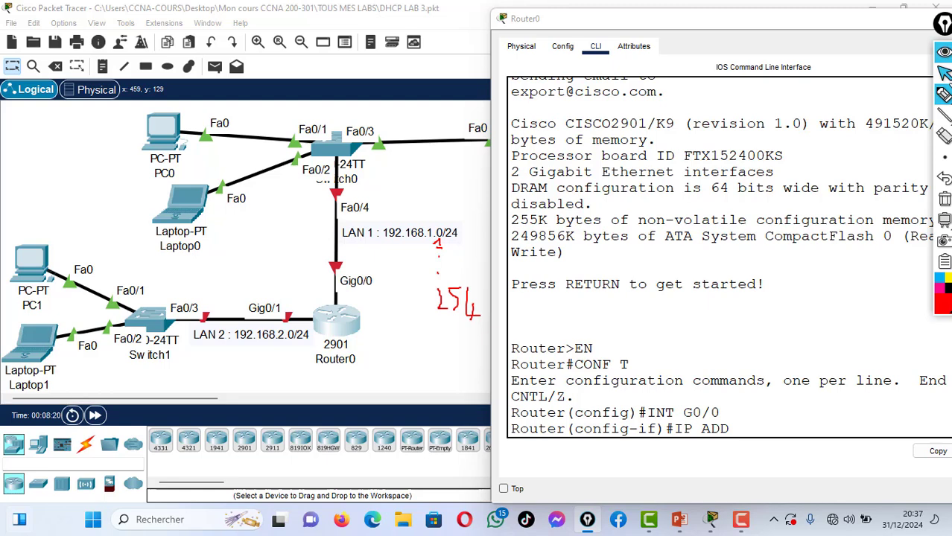
Step: Assign 192.168.1.1 with mask 255.255.255.0 to interface G0/0 and enable it with NO SH
click(751, 429)
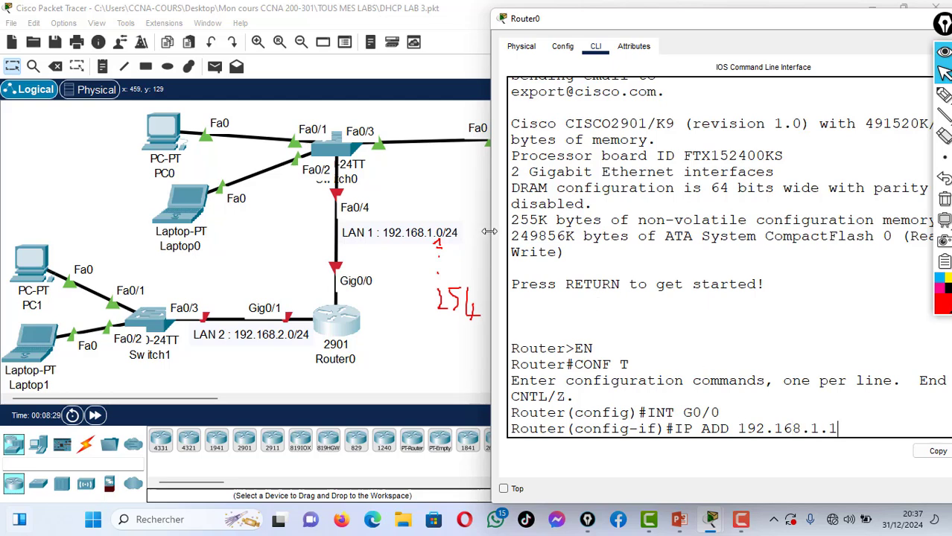
drag(489, 231, 456, 236)
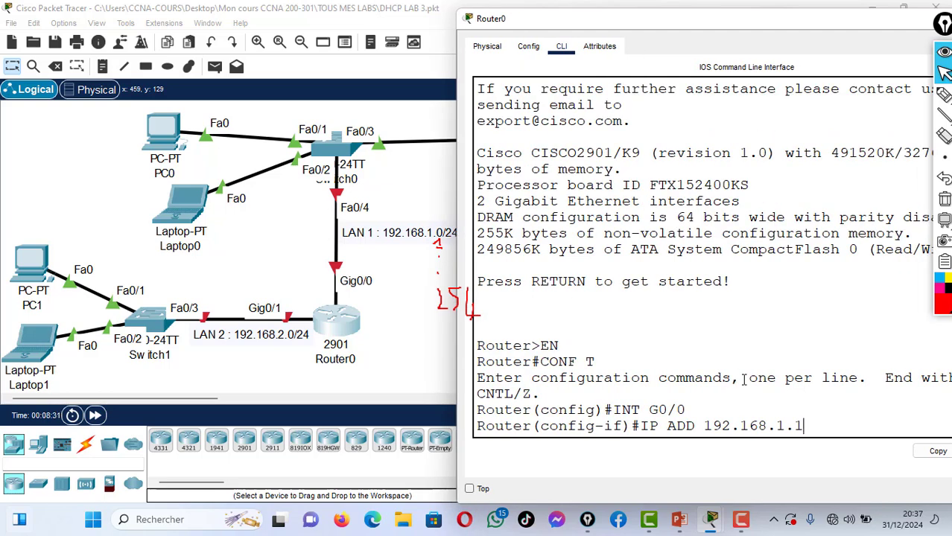
text(55.255.255.0)
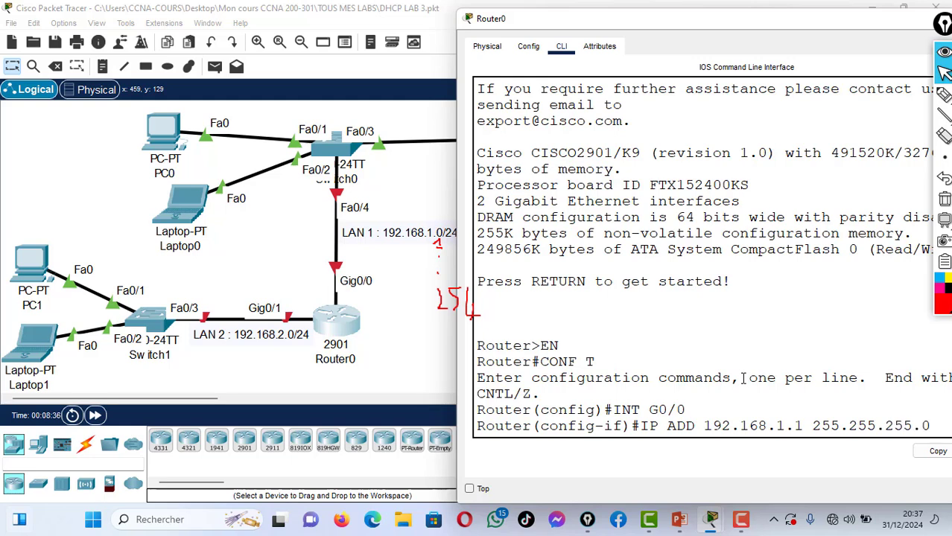
key(Return)
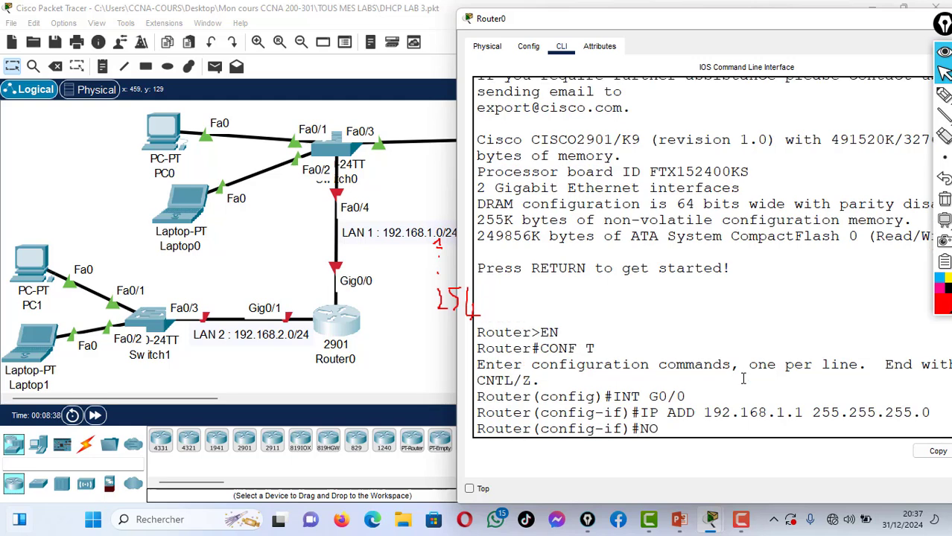
key(Return)
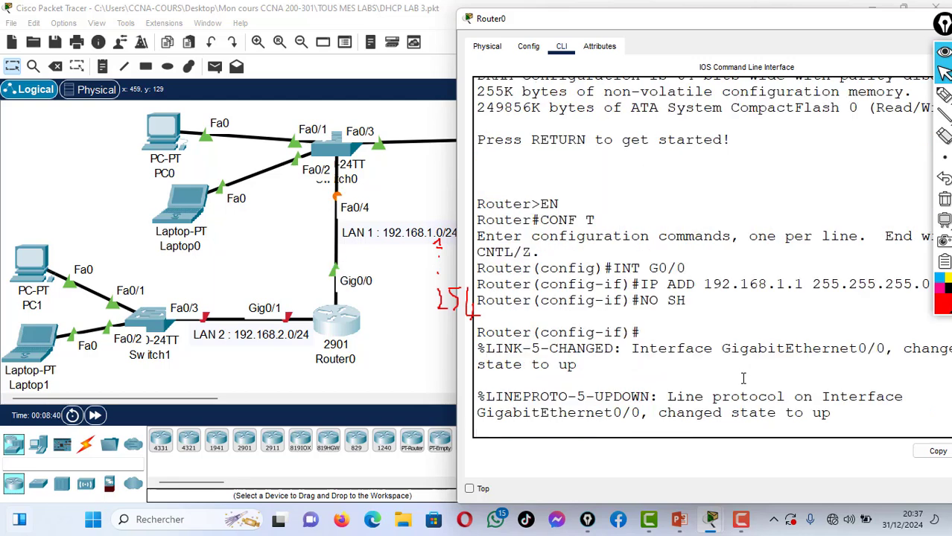
key(Return)
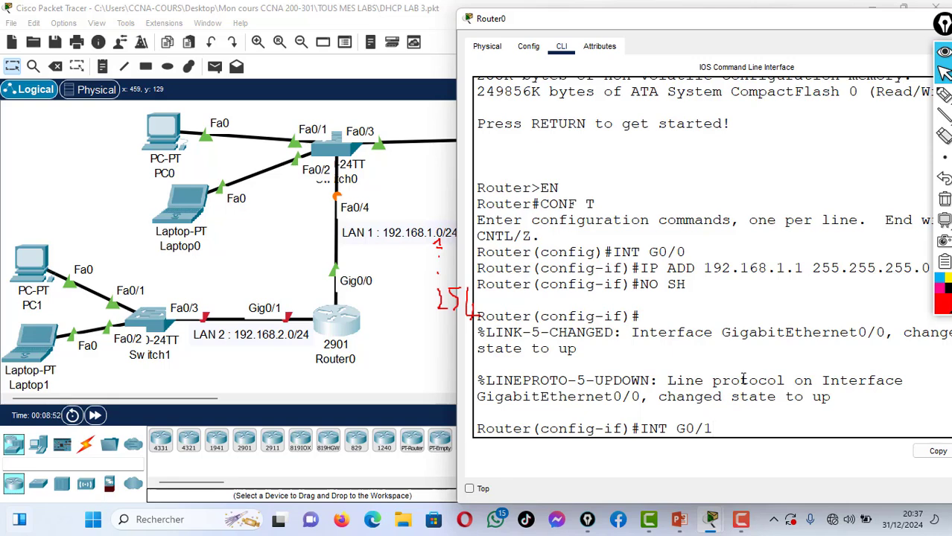
Step: Enter interface configuration for G0/1 and begin its address command with IP ADD 192.168.2.1
key(Return)
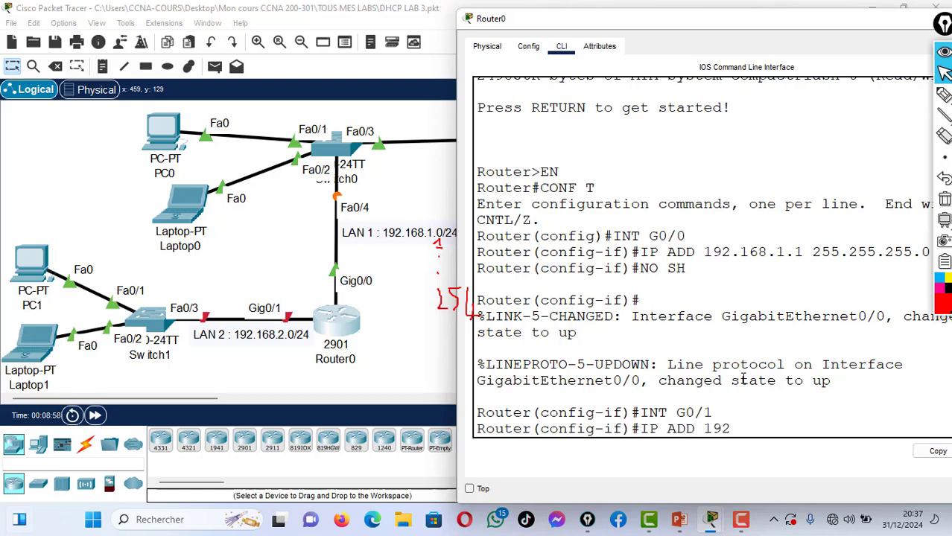
text(IP ADD 192.168.2.1)
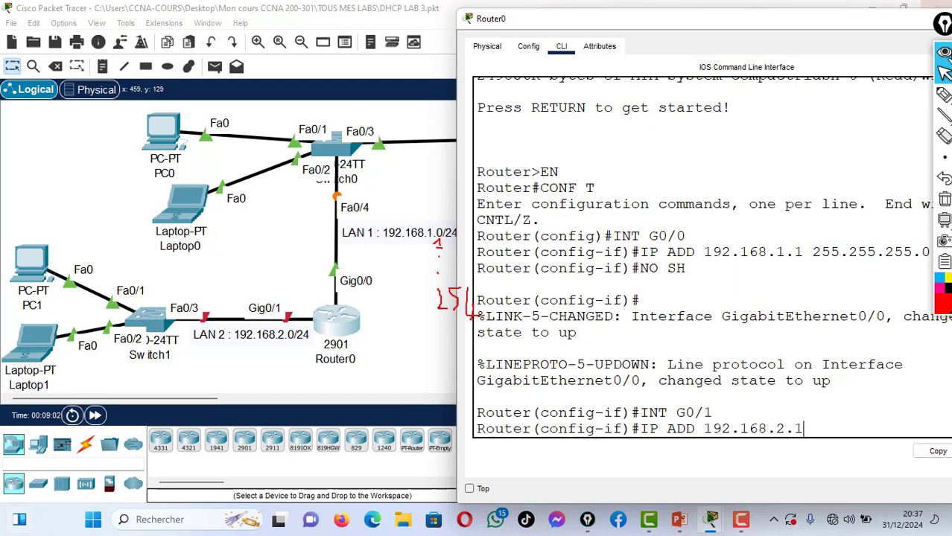
Step: Write the host range 1 to 254 in red below the LAN 2 address, and return to the router's command line
click(944, 95)
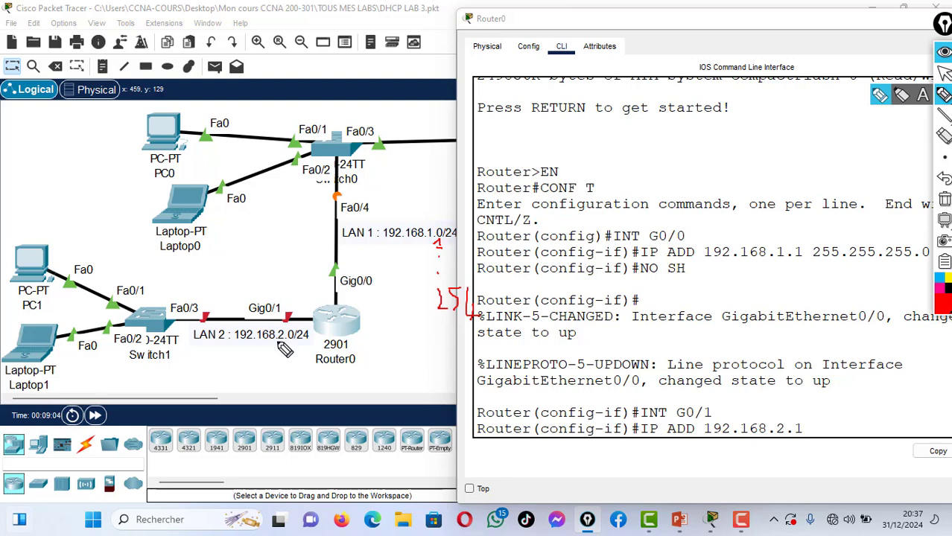
mouse_move(278, 341)
mouse_down()
mouse_move(298, 342)
mouse_move(291, 376)
mouse_move(316, 364)
mouse_move(333, 378)
mouse_move(326, 388)
mouse_up()
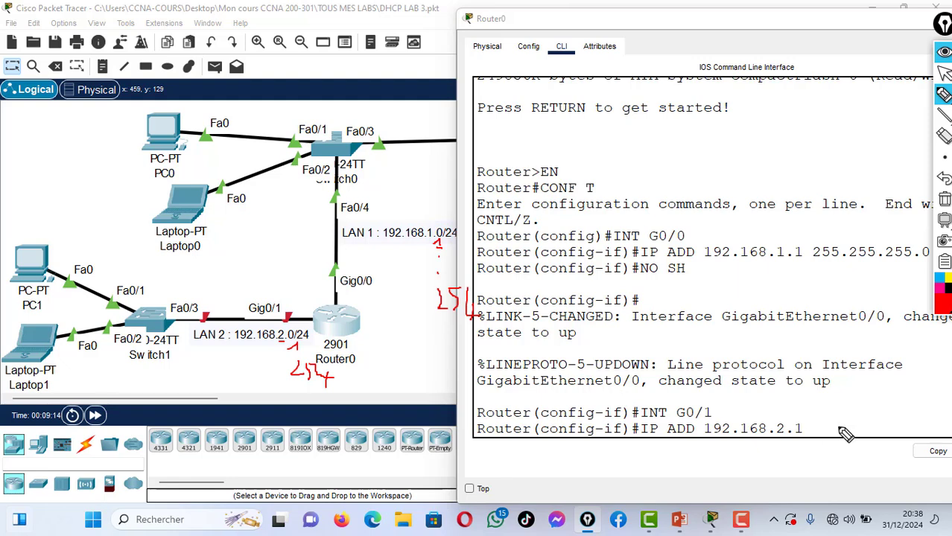
click(949, 77)
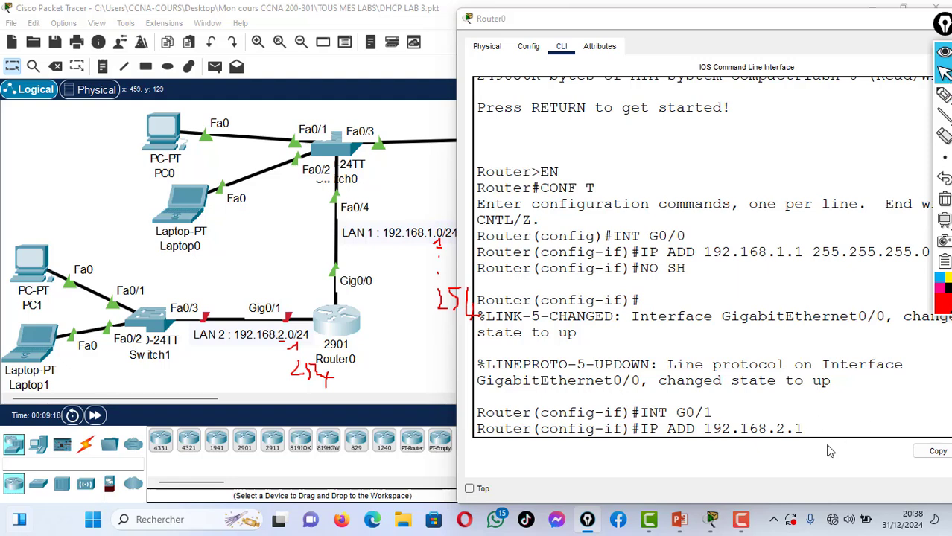
click(846, 436)
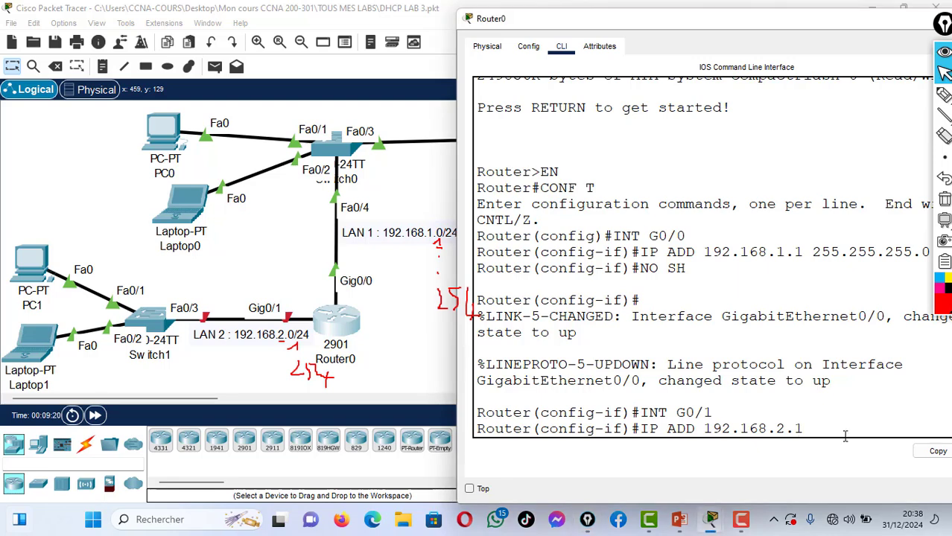
Step: Complete the G0/1 address command with mask 255.255.255.0 and enable the interface with NO SH
text(255.255.255.0)
key(Return)
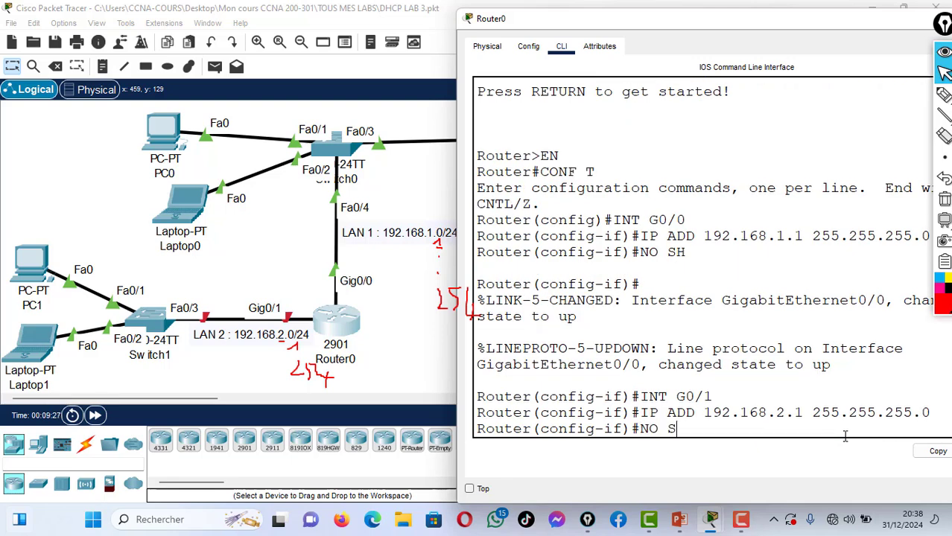
text(NO SH)
key(Return)
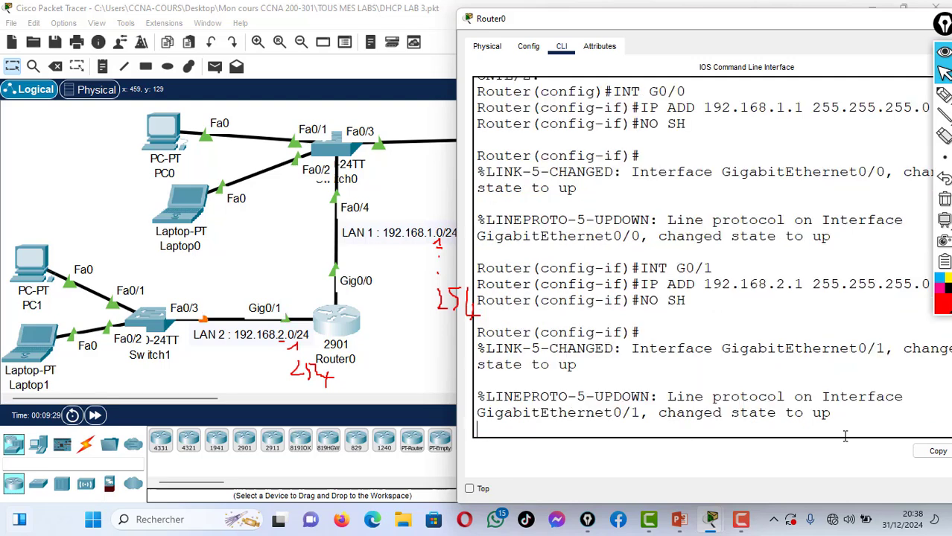
key(Return)
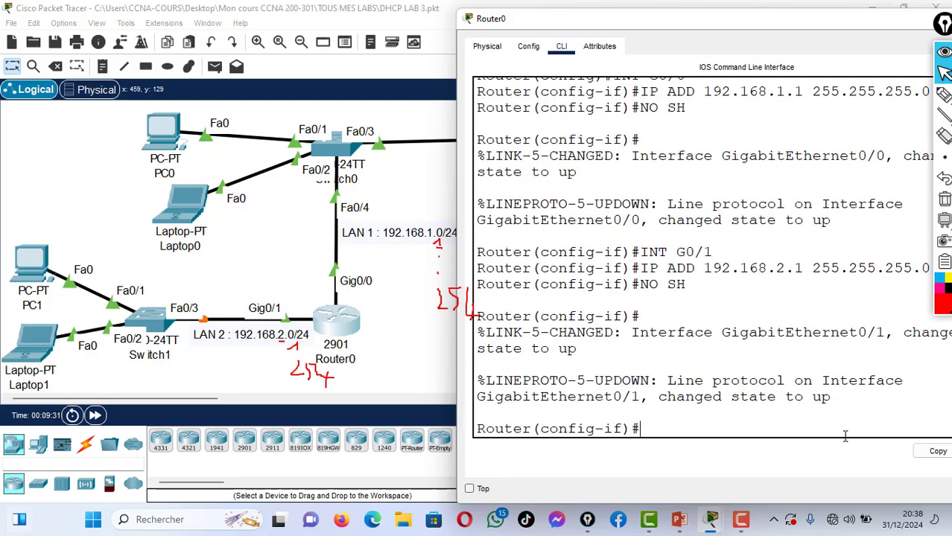
Step: Leave configuration mode with END and save the router's configuration with WR, clearing its window from the workspace
text(D)
key(Return)
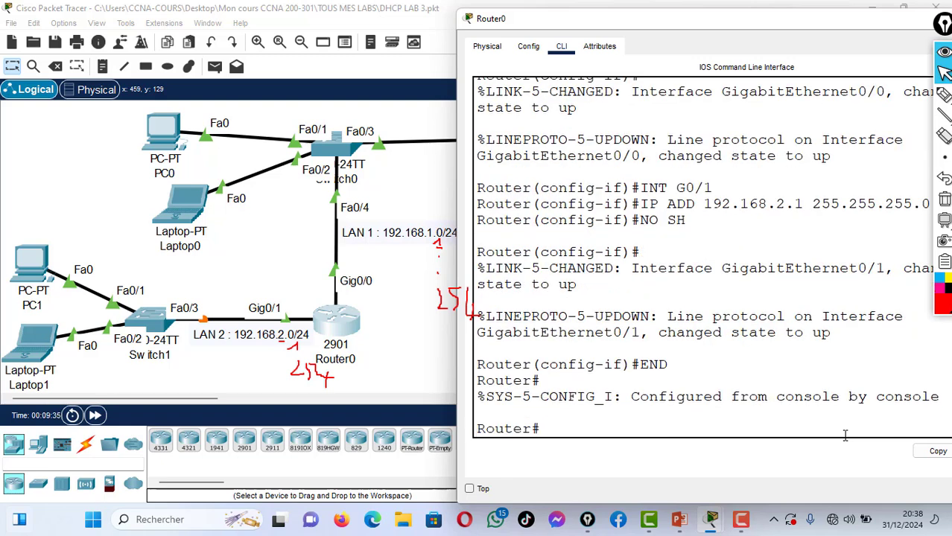
key(Return)
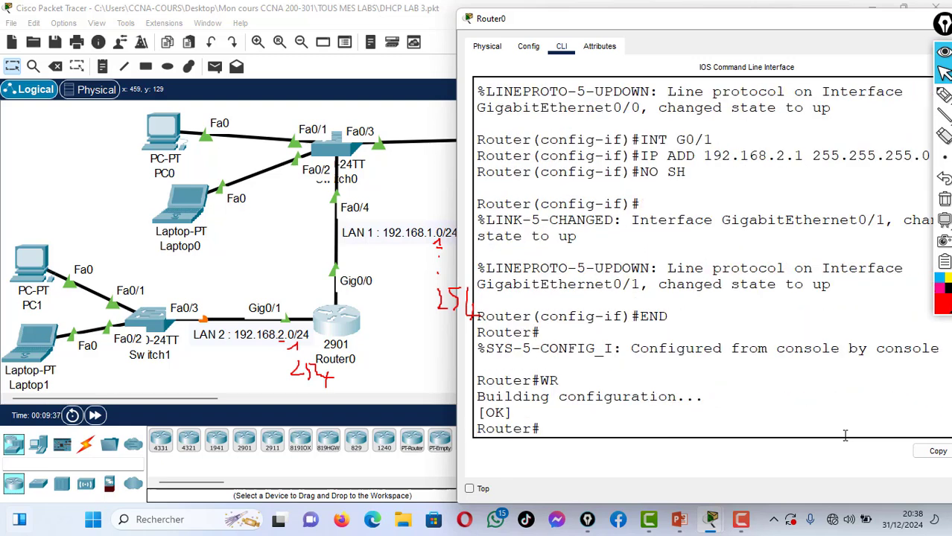
drag(760, 31, 609, 68)
click(869, 57)
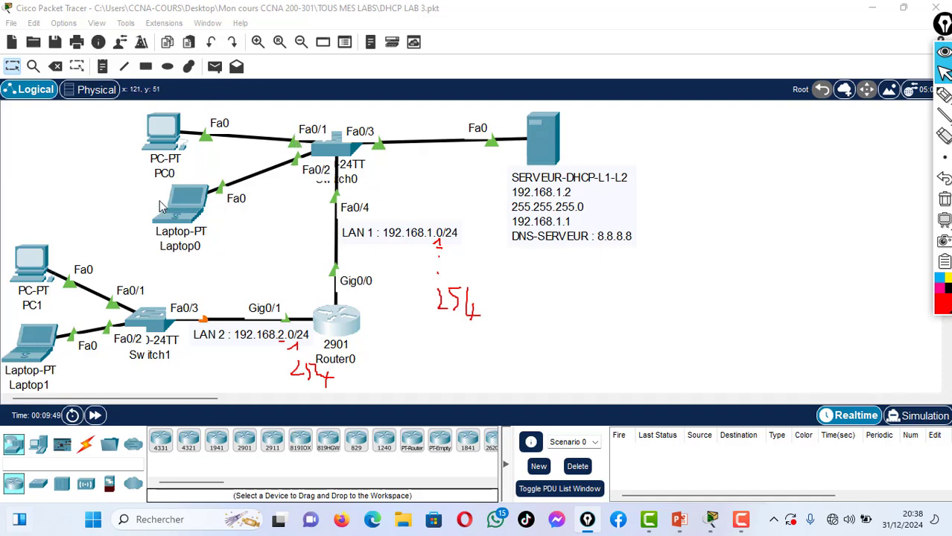
Step: Open Server0's window and relocate the SERVEUR-DHCP-L1-L2 address note to the empty workspace well to the right of the server
click(542, 143)
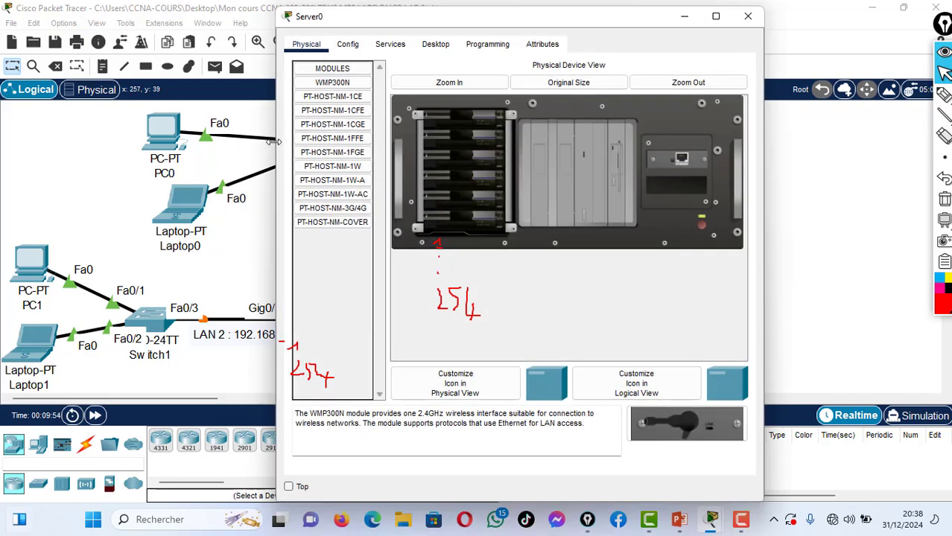
drag(275, 142, 50, 142)
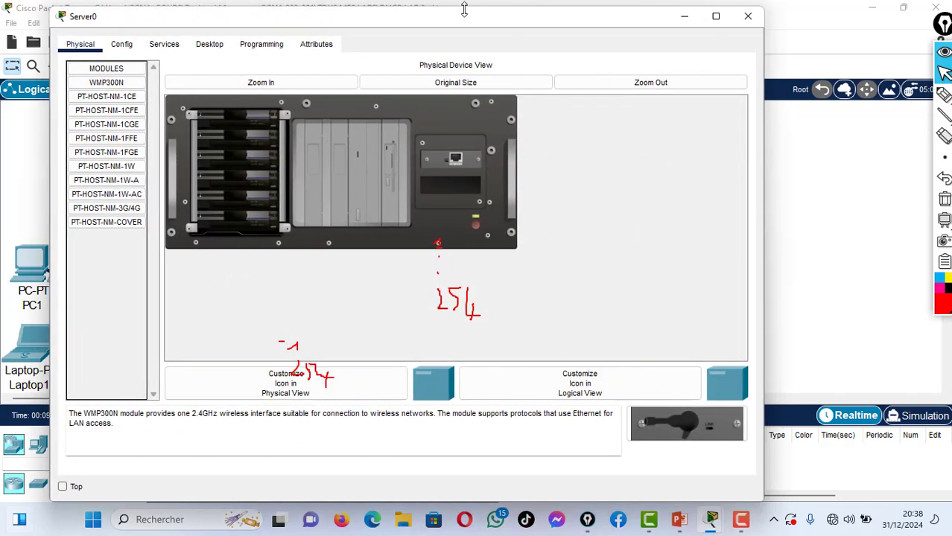
drag(468, 10, 495, 206)
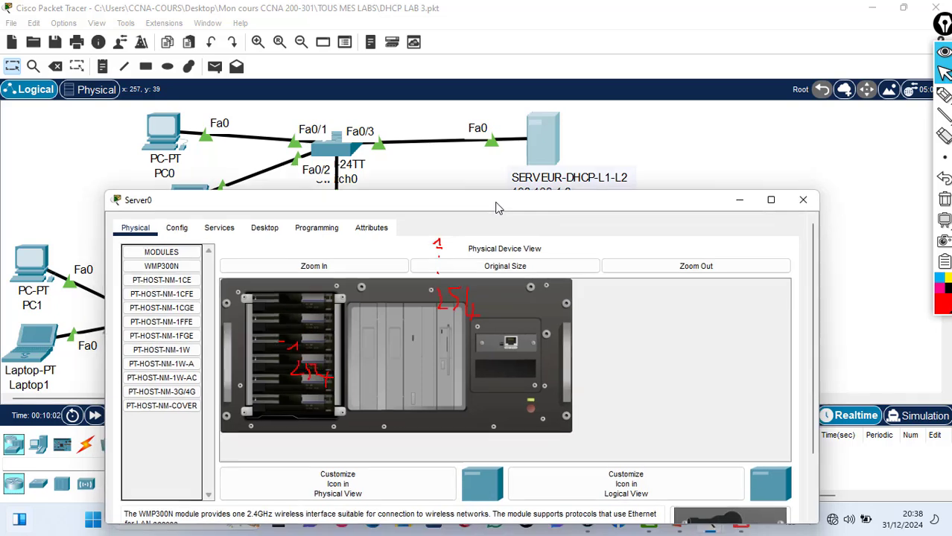
click(579, 190)
drag(580, 190, 835, 136)
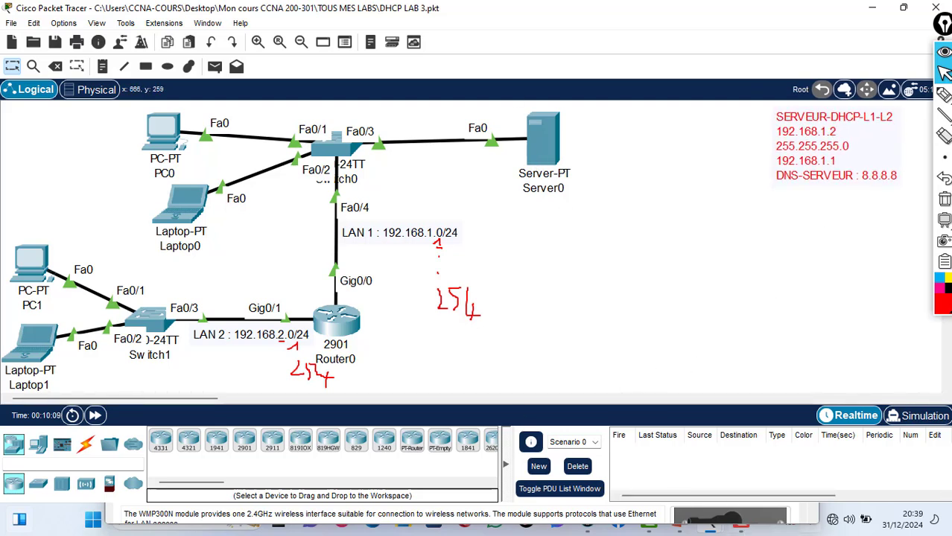
Step: Erase all red annotations and open Server0's IP Configuration at its IPv4 settings
click(543, 145)
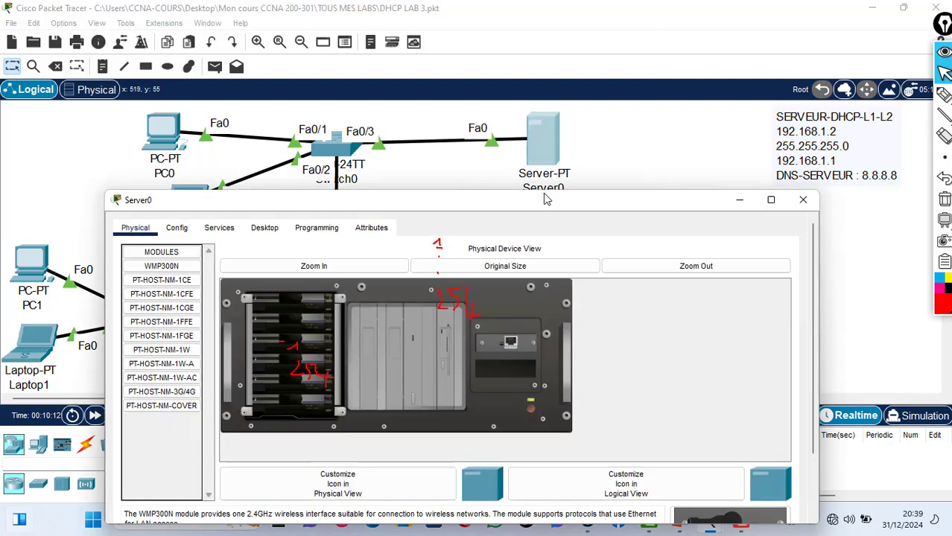
click(945, 204)
click(945, 203)
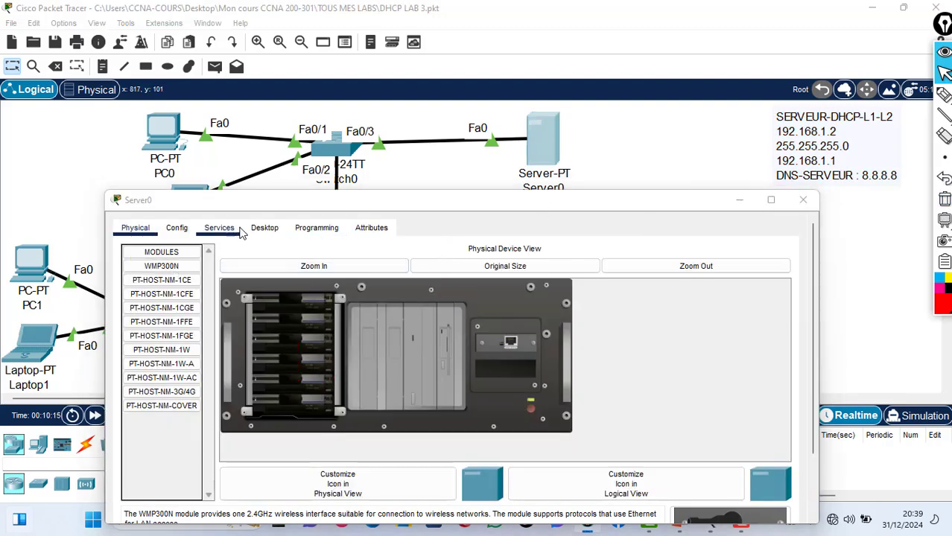
click(263, 230)
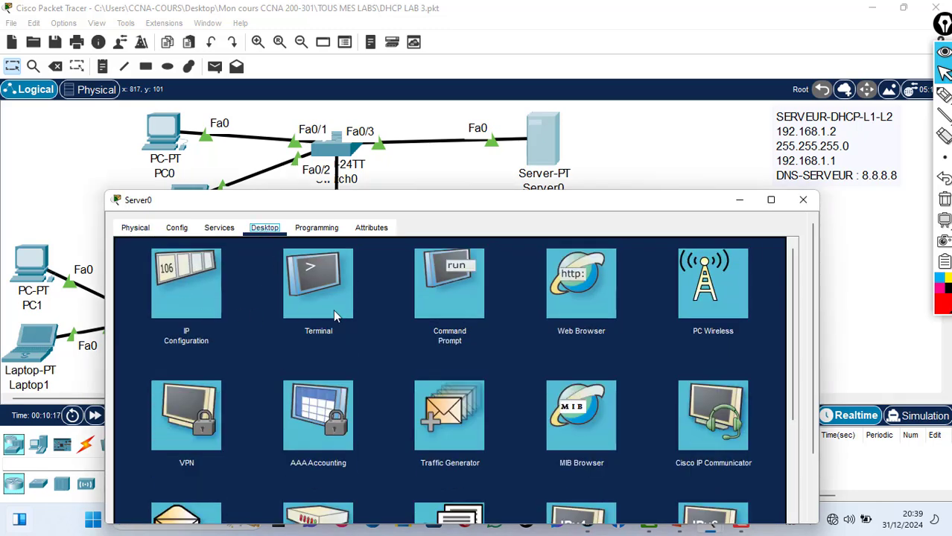
click(188, 273)
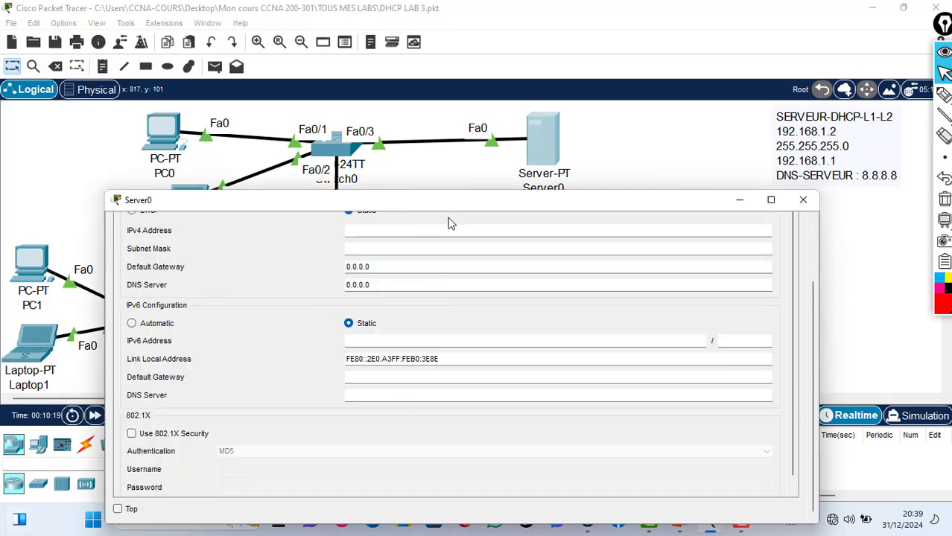
scroll(815, 317, up, 2)
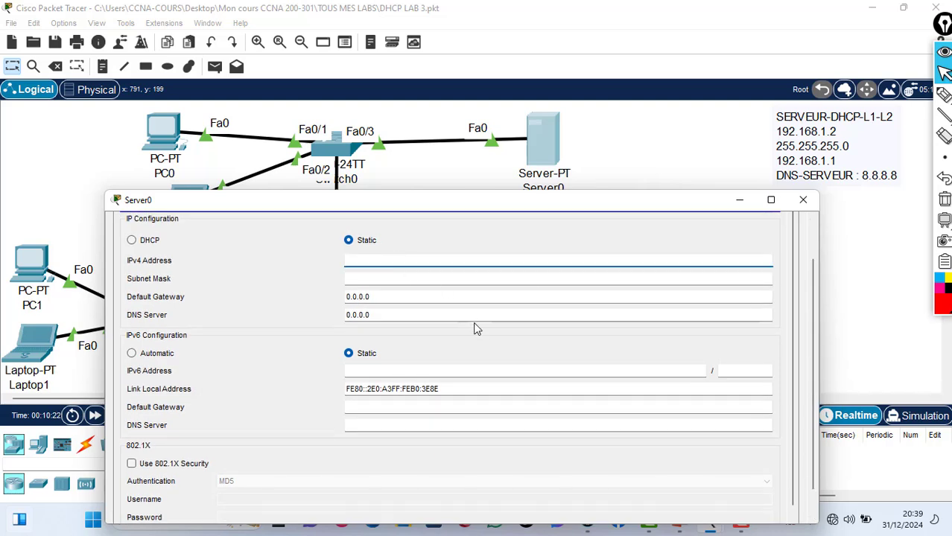
Step: Mark the four address lines and the L1-L2 part of the server note in red, and erase the marks
click(943, 94)
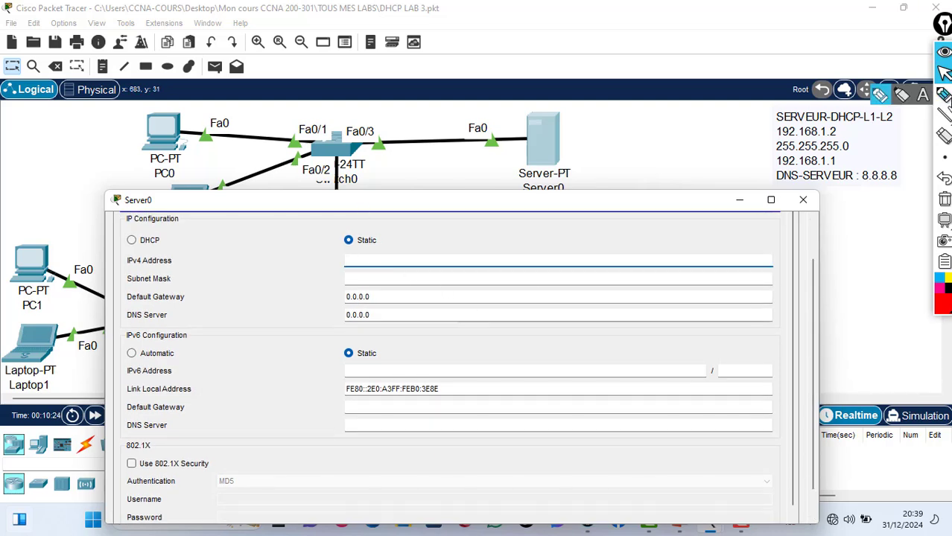
mouse_move(844, 131)
mouse_down()
mouse_move(860, 129)
mouse_move(873, 147)
mouse_move(867, 162)
mouse_move(924, 168)
mouse_up()
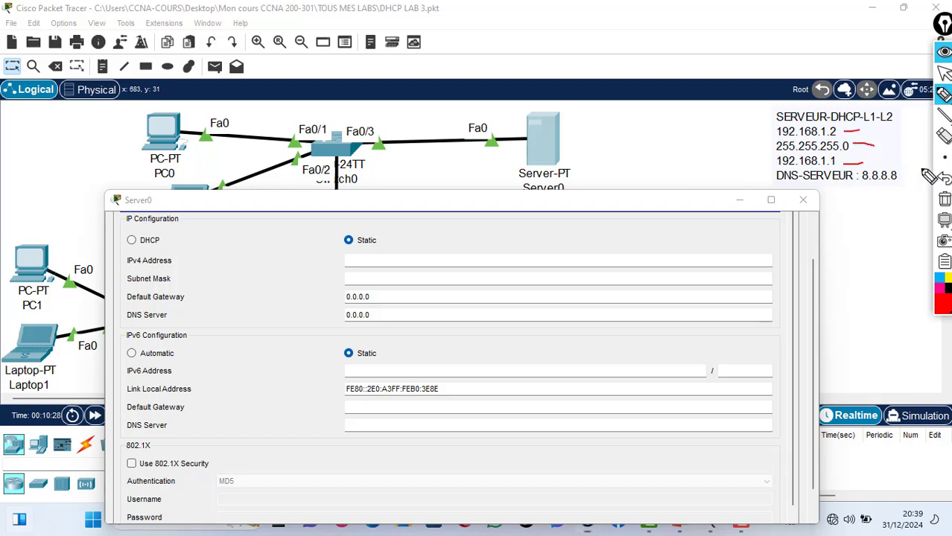
click(943, 74)
click(944, 94)
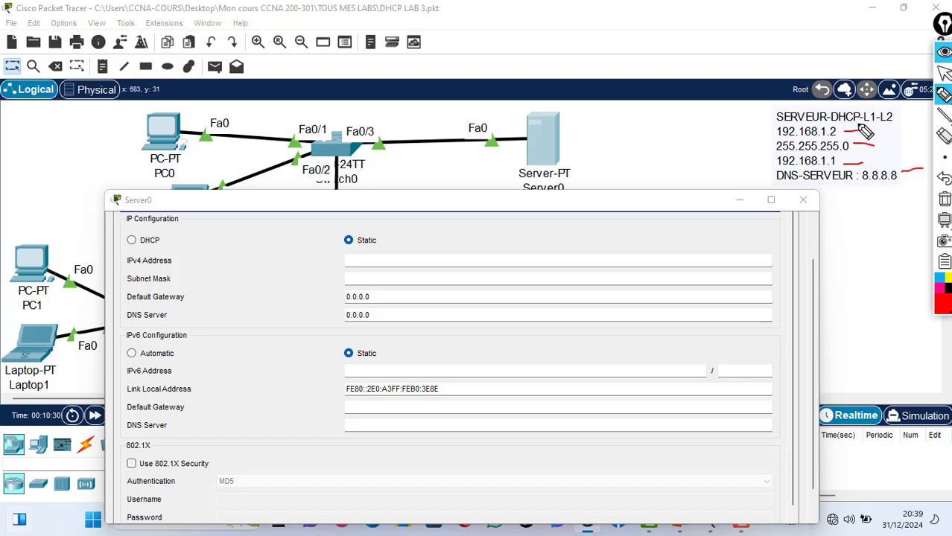
mouse_move(865, 120)
mouse_down()
mouse_move(879, 128)
mouse_move(897, 115)
mouse_up()
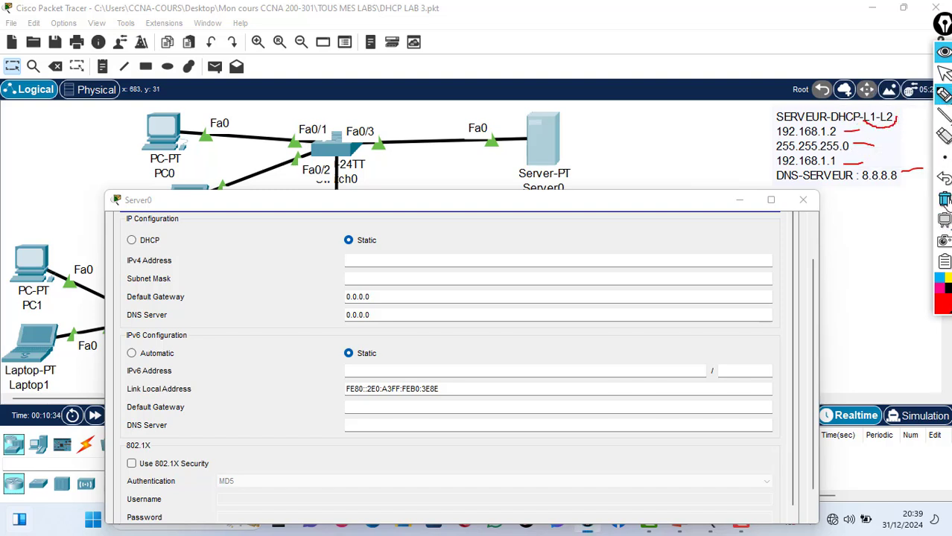
click(945, 199)
click(943, 75)
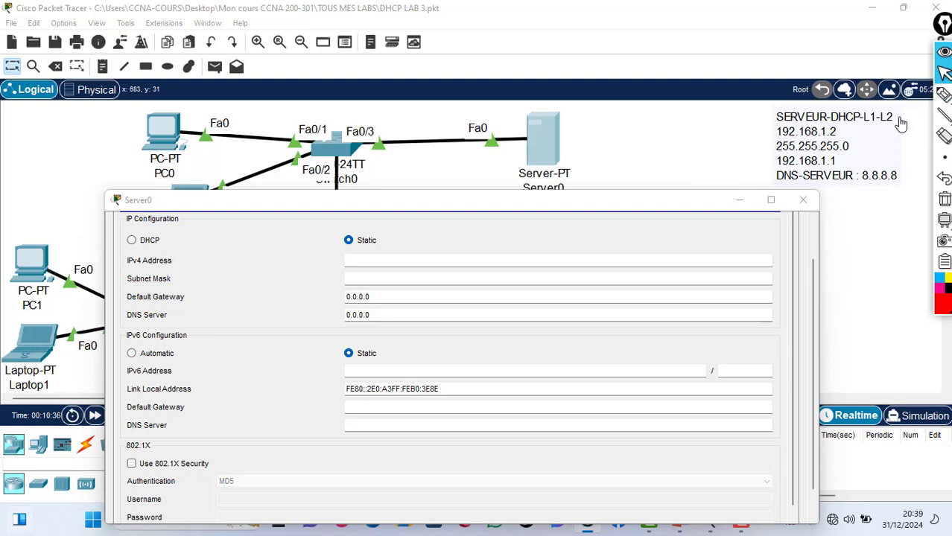
Step: Give Server0 the static IPv4 address 192.168.1.2, mask 255.255.255.0, gateway 192.168.1.1 and DNS server 8.8.8.8, and close IP Configuration
click(380, 259)
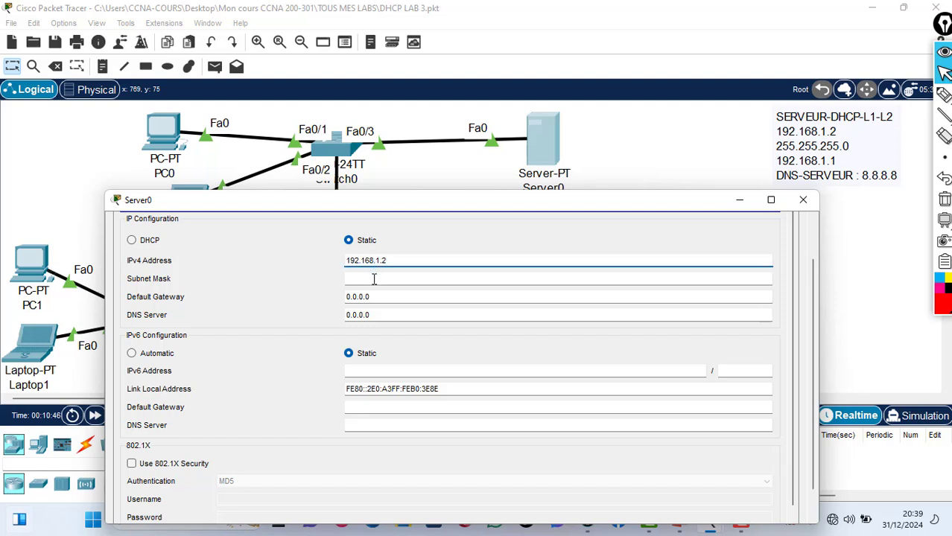
click(374, 279)
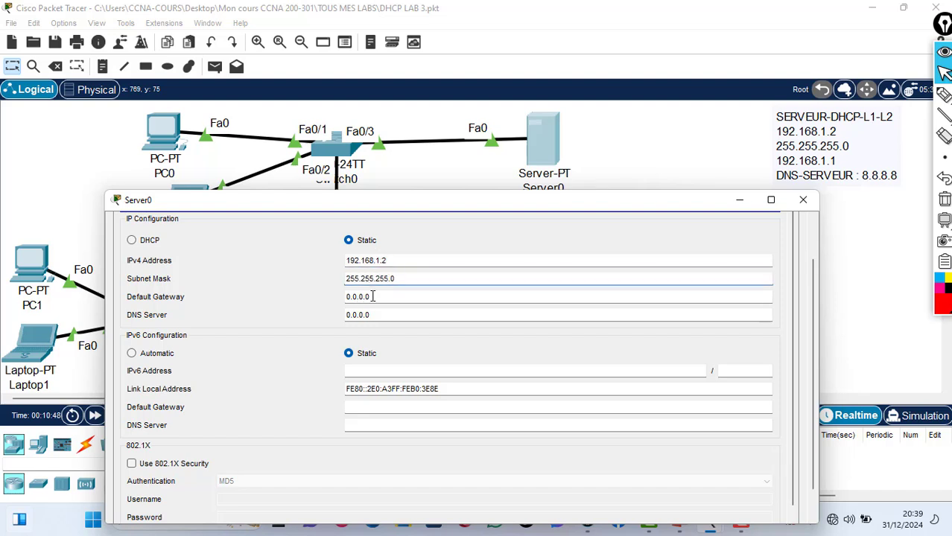
key(Tab)
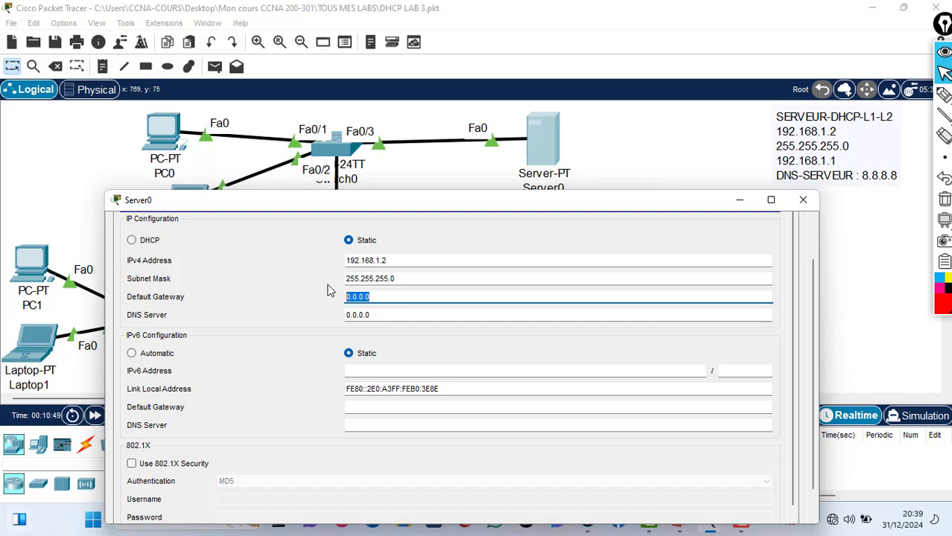
text(192.168.1.1)
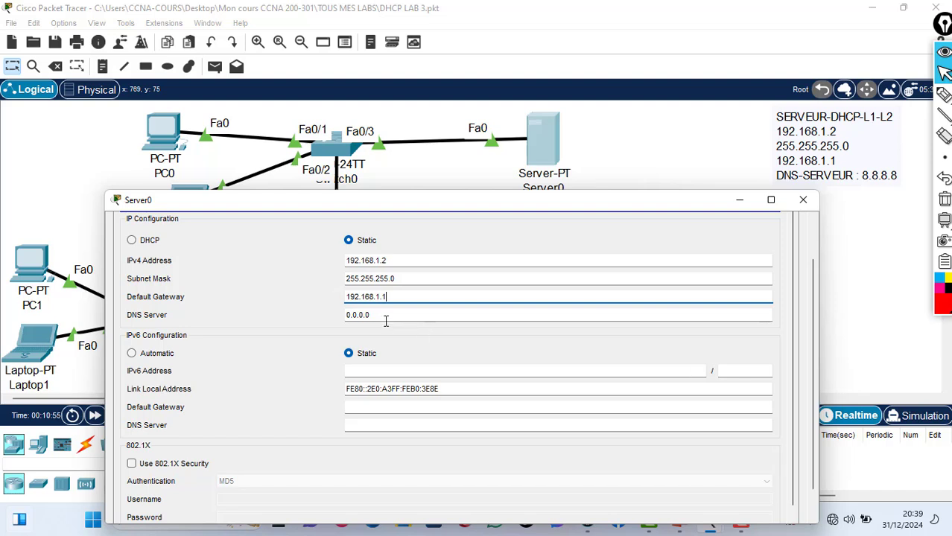
key(Tab)
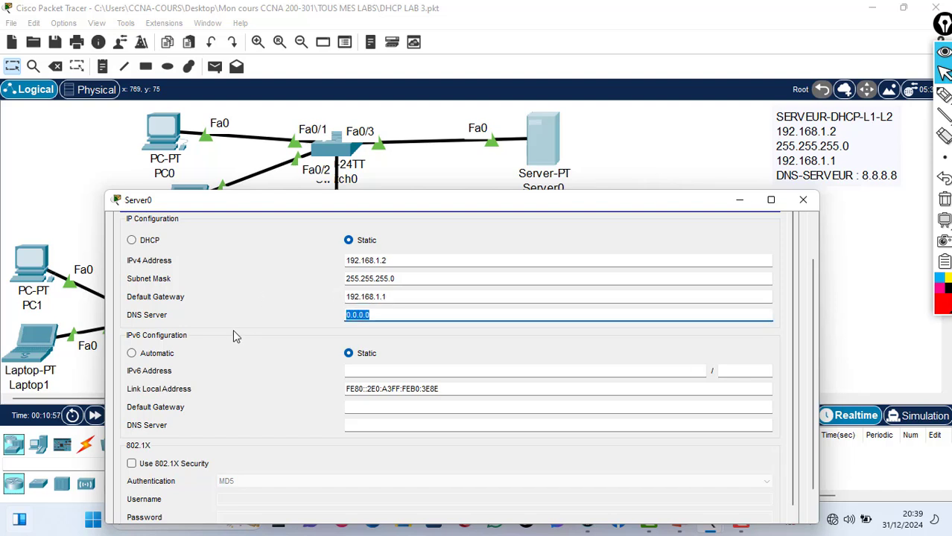
text(8.8.8.8)
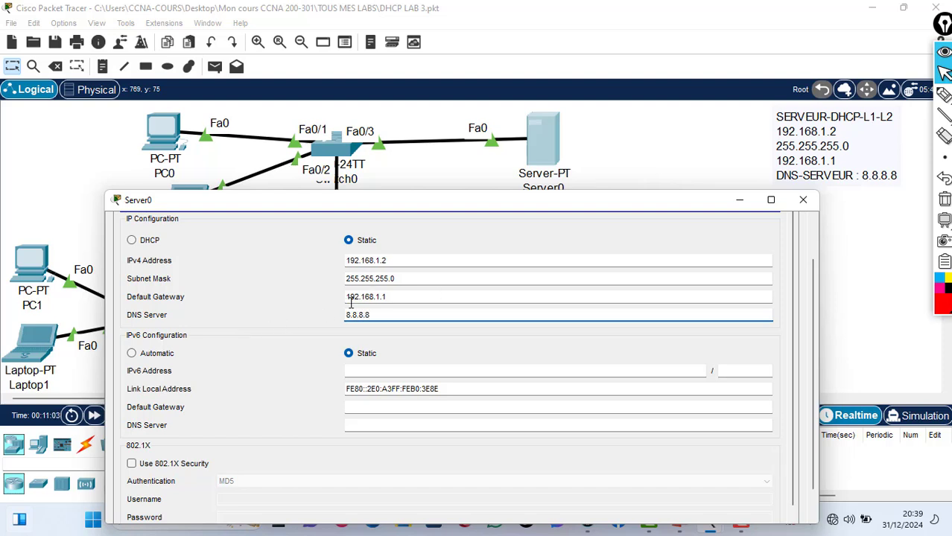
drag(814, 289, 823, 233)
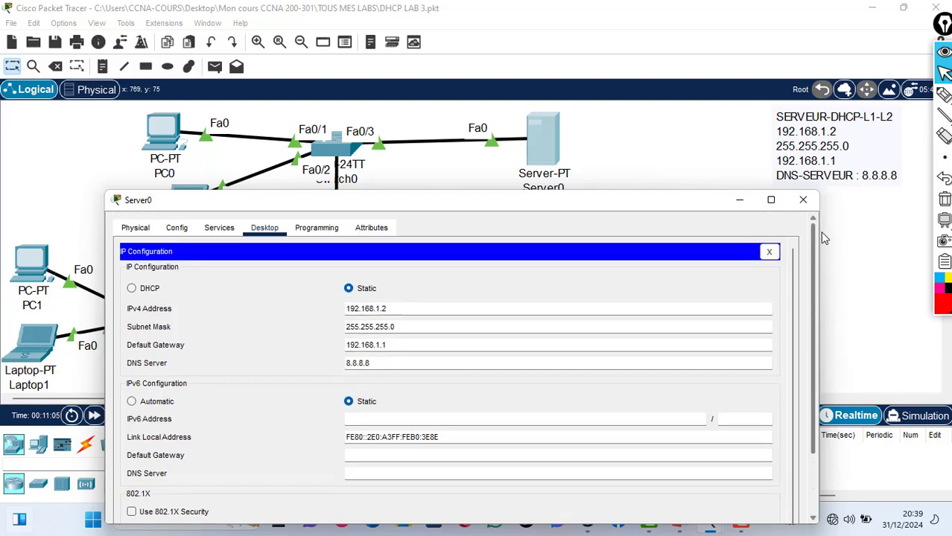
click(768, 252)
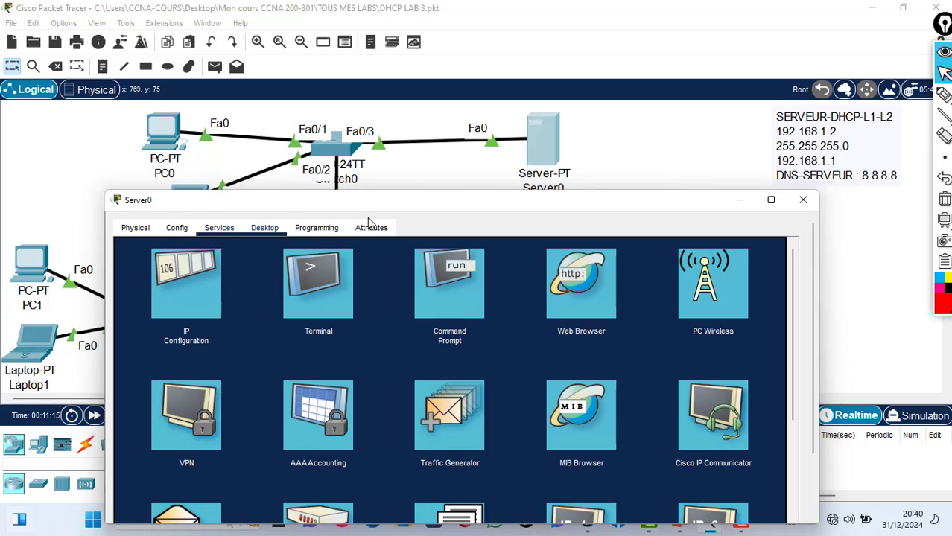
Step: Underline the Services heading in Server0's window in red, and erase the mark
click(944, 95)
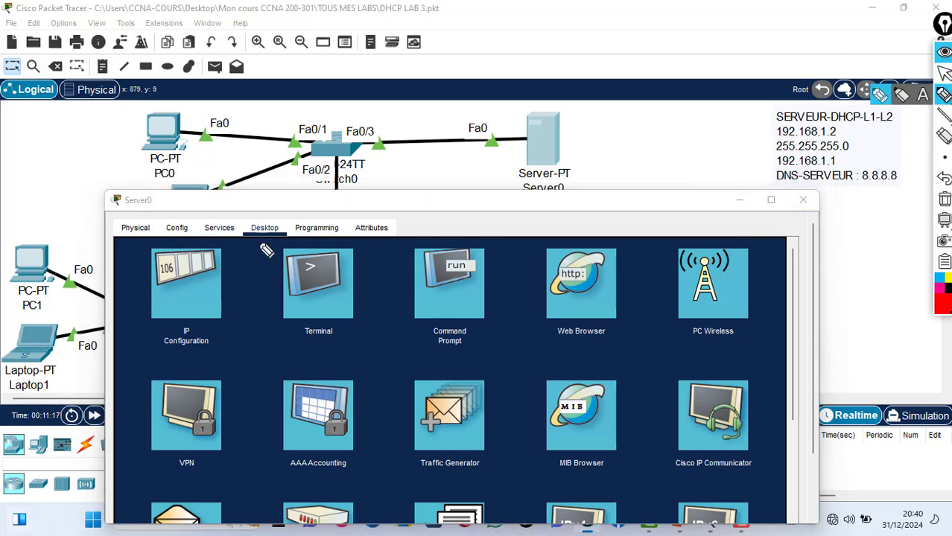
drag(206, 233, 233, 233)
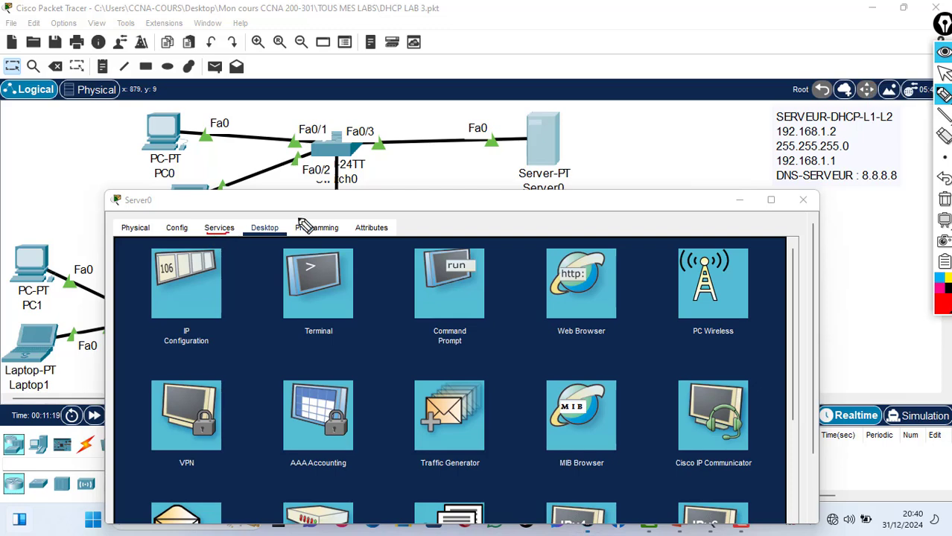
click(944, 199)
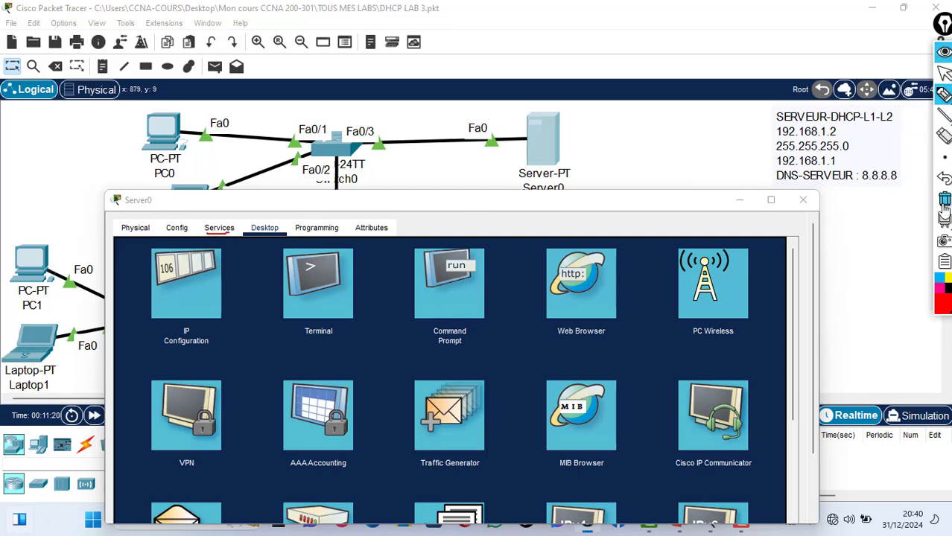
click(944, 73)
Step: Turn on Server0's DHCP service for FastEthernet0
click(220, 231)
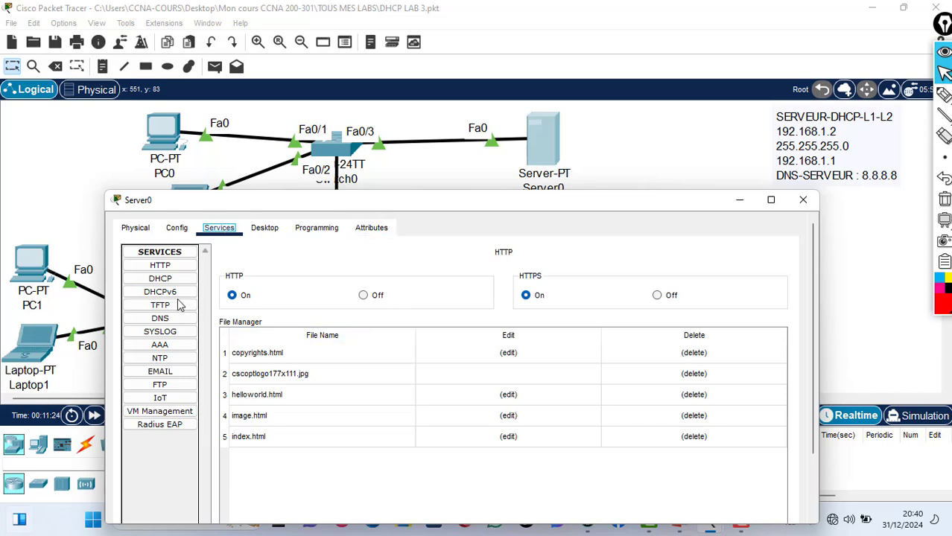
click(160, 278)
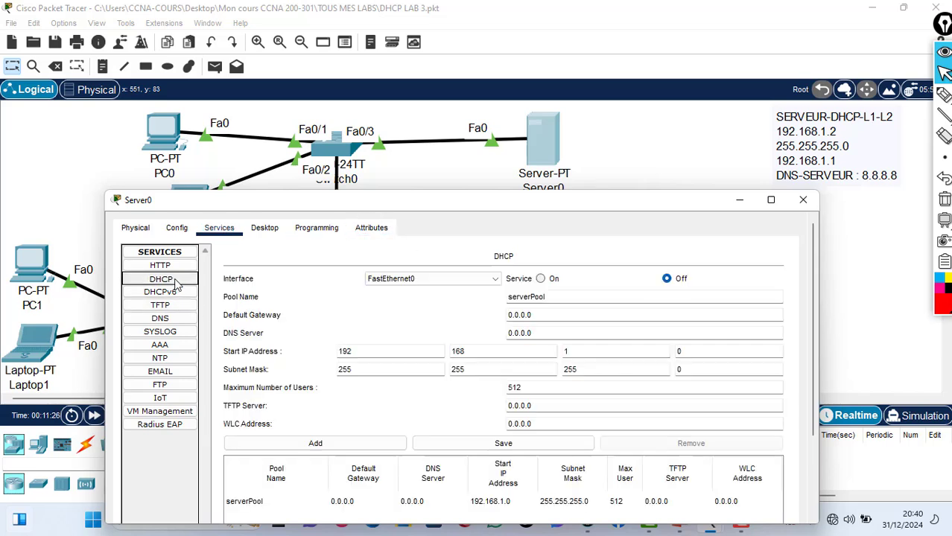
drag(549, 207, 554, 193)
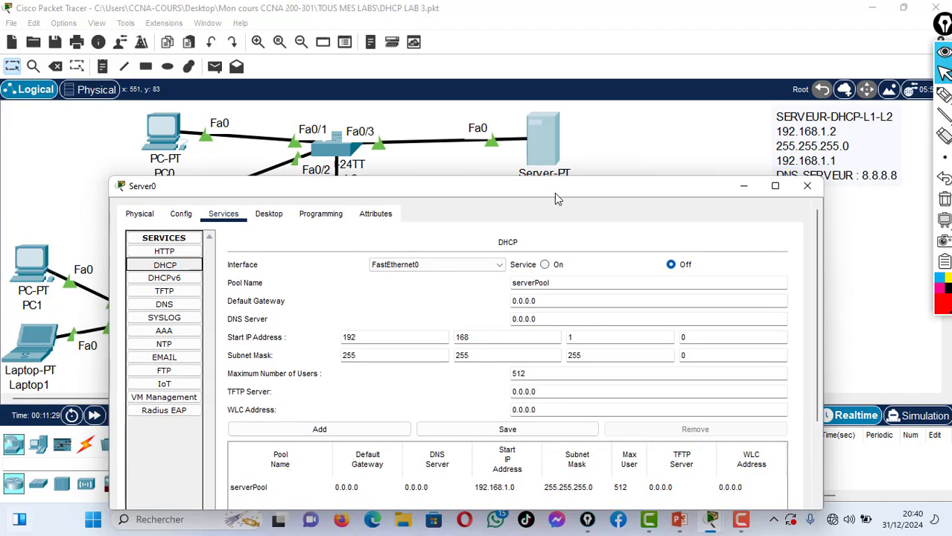
click(546, 267)
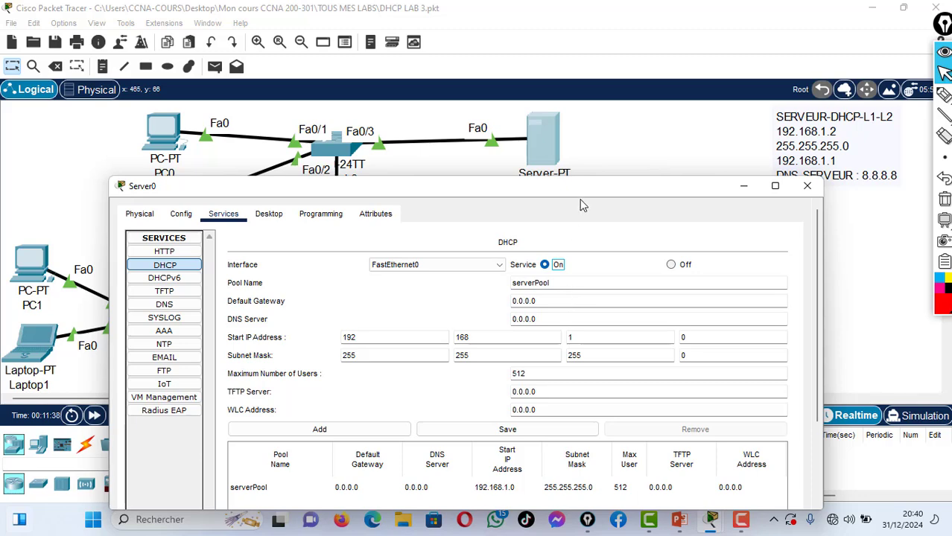
Step: Set the serverPool DHCP pool's default gateway to 192.168.1.1 and its DNS server to 8.8.8.8
click(546, 300)
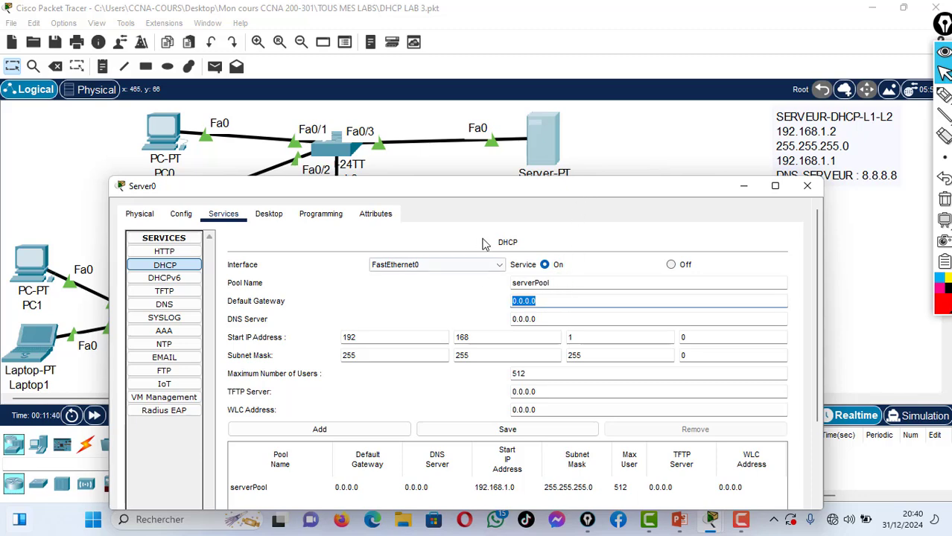
text(192.168.1.1)
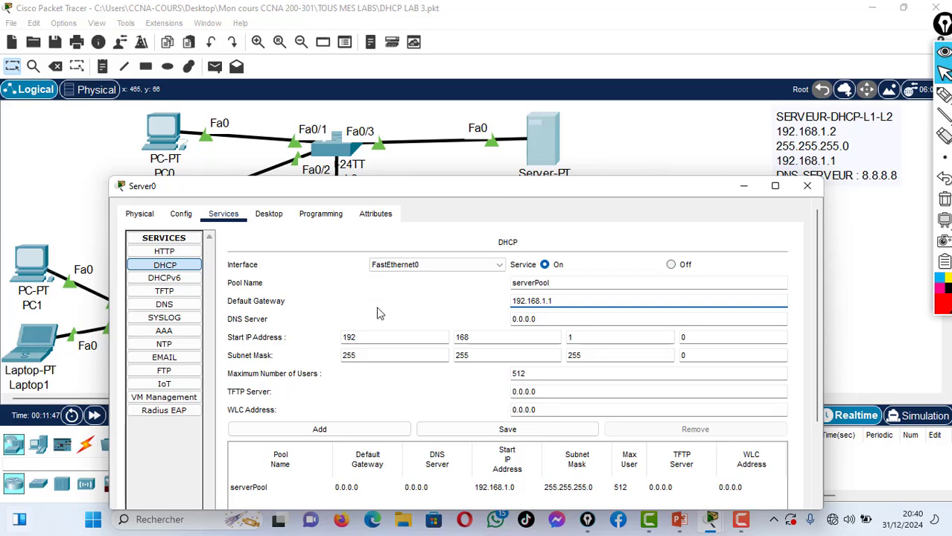
key(Tab)
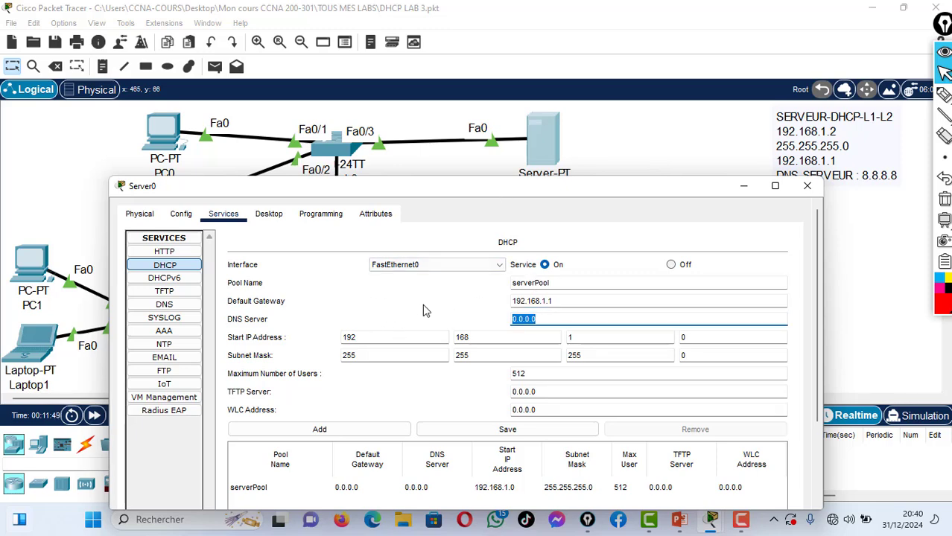
text(8.8.8.8)
Step: Write 1, 2 and 254 in red below the LAN 1 address, mark the server's 192.168.1.2 address, and erase the marks
drag(492, 192, 436, 284)
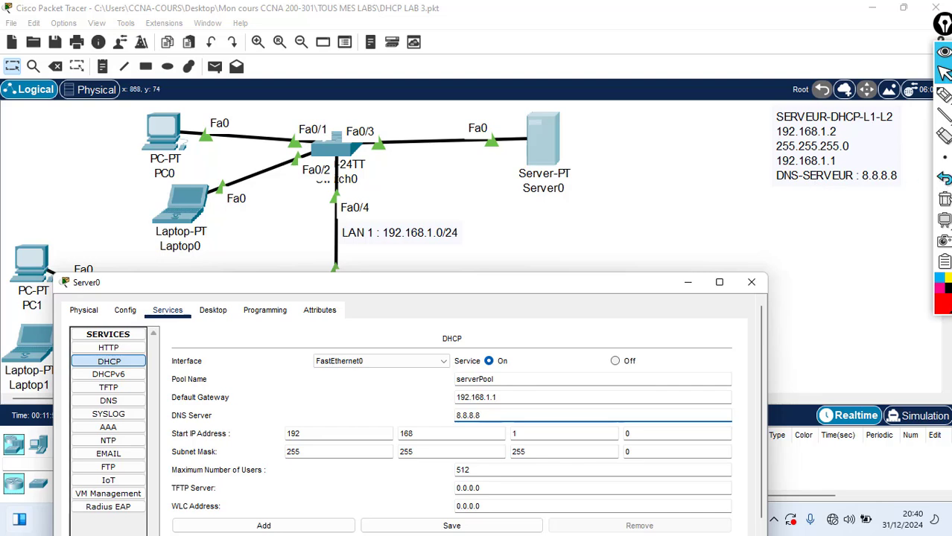
click(944, 95)
click(946, 99)
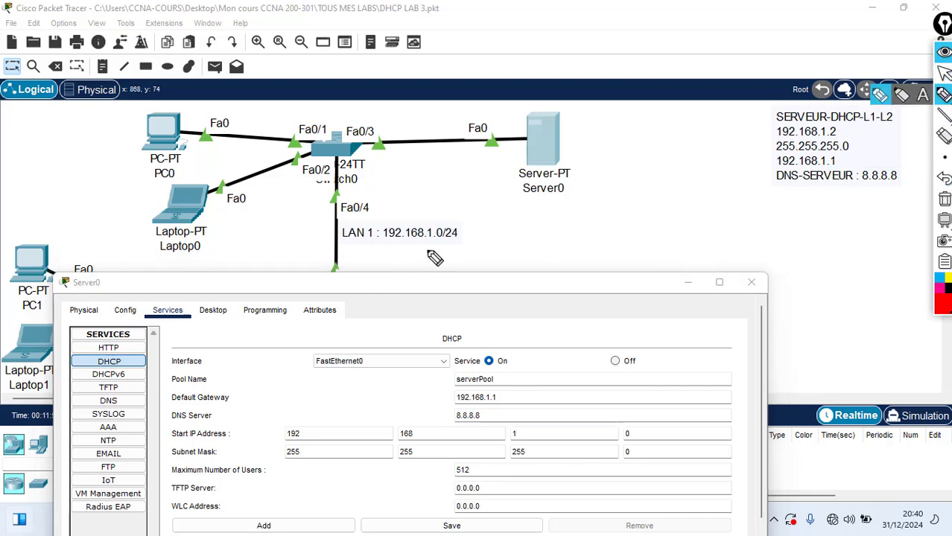
mouse_move(435, 247)
mouse_down()
mouse_move(442, 243)
mouse_move(447, 265)
mouse_move(470, 257)
mouse_move(452, 273)
mouse_move(465, 281)
mouse_move(484, 255)
mouse_move(504, 269)
mouse_move(490, 272)
mouse_up()
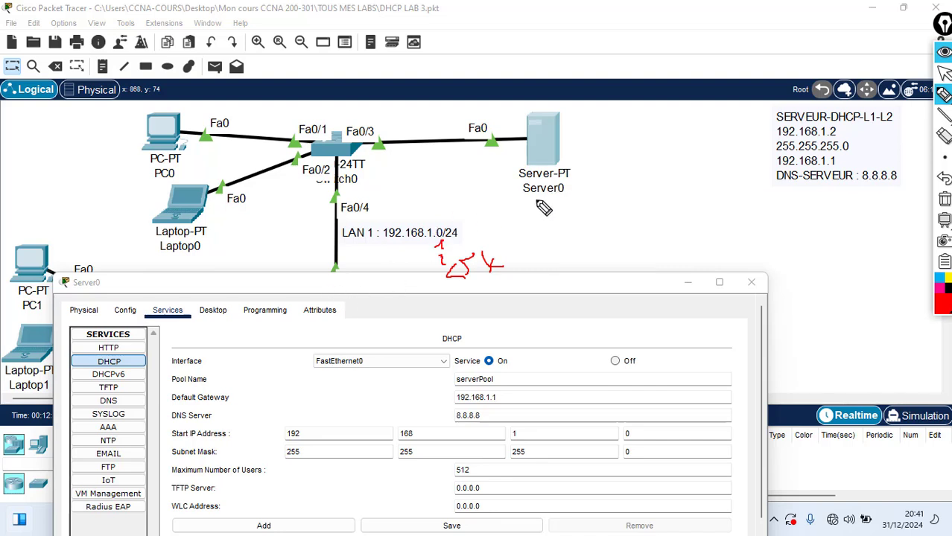
drag(845, 132, 856, 131)
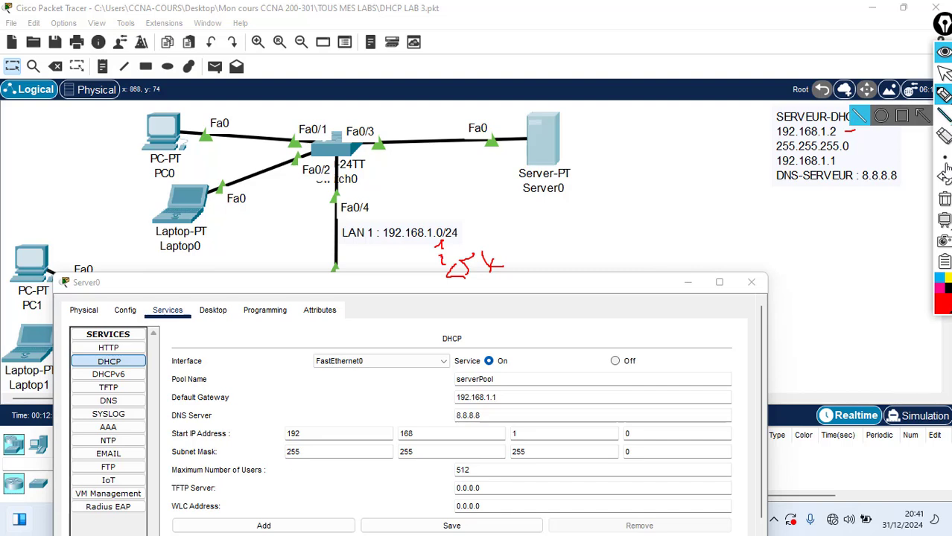
click(944, 199)
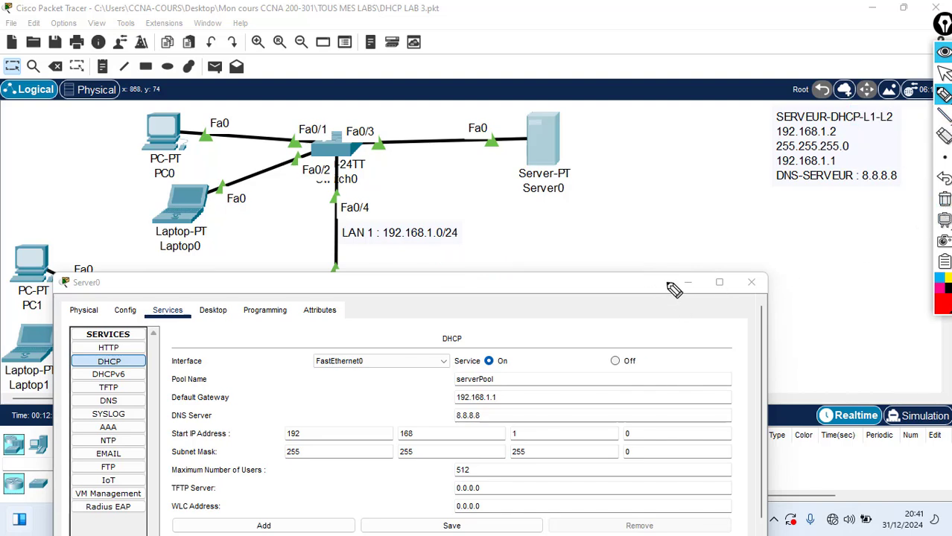
click(945, 73)
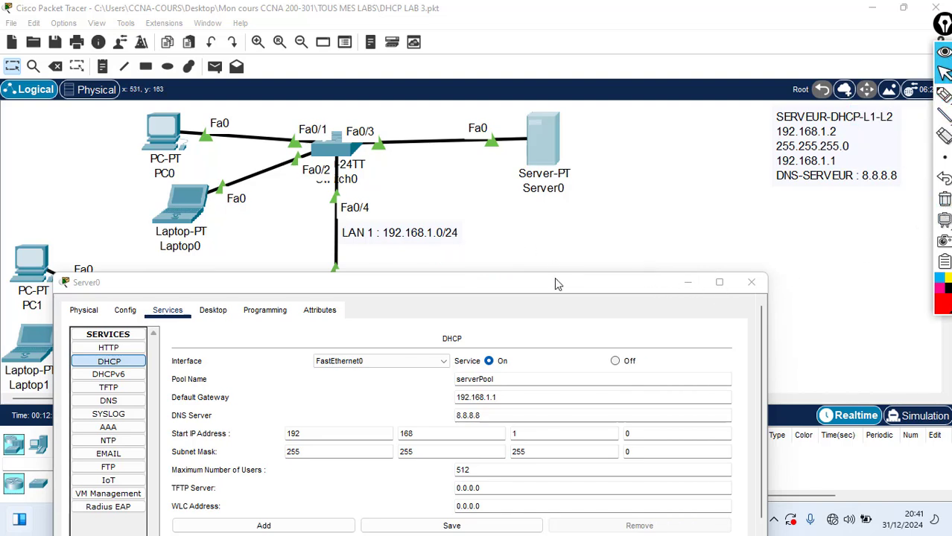
Step: Set serverPool's start IP address to 192.168.1.20 with a maximum of 200 users, and save the pool
drag(545, 282, 551, 122)
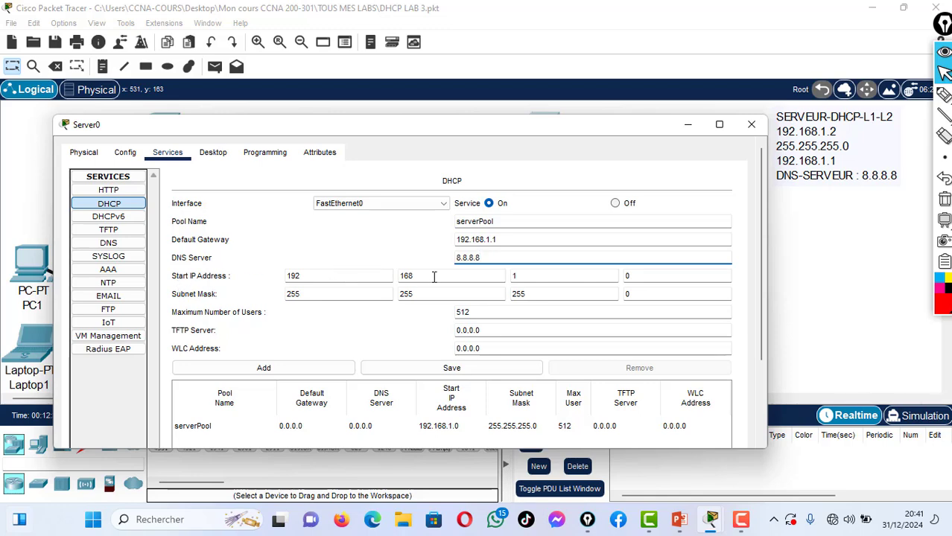
click(653, 276)
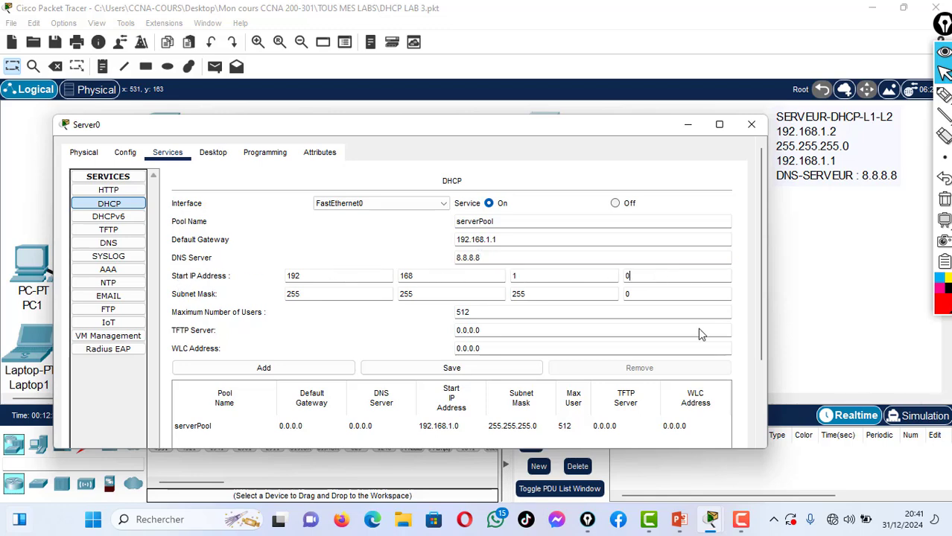
text(1)
click(507, 321)
drag(506, 313, 423, 315)
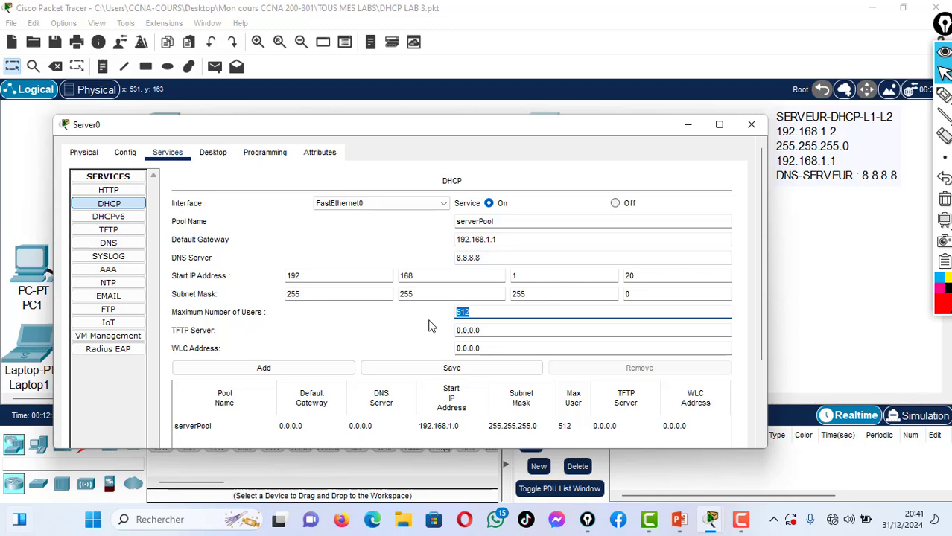
text(200)
click(458, 370)
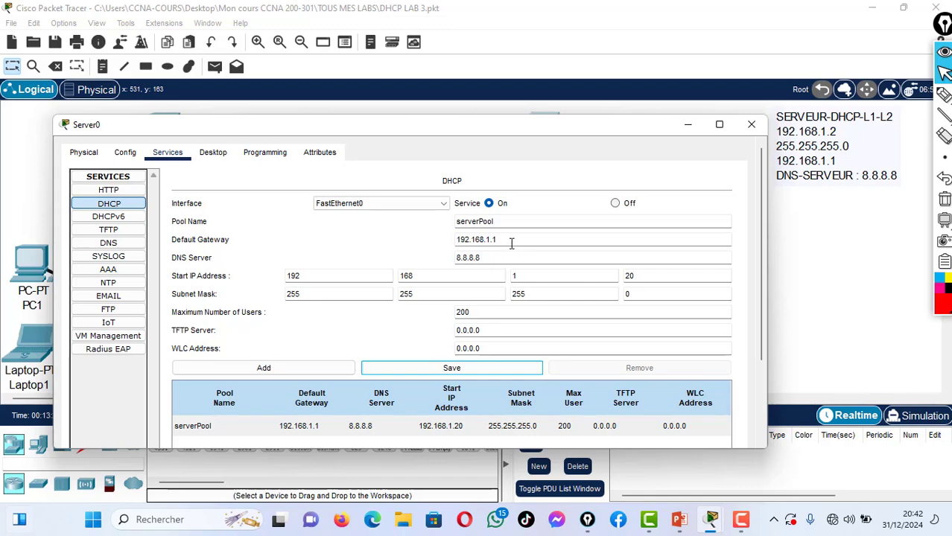
Step: Enter LAN2 as the name for a second DHCP pool, with default gateway 192.168.2.1
drag(511, 218, 435, 221)
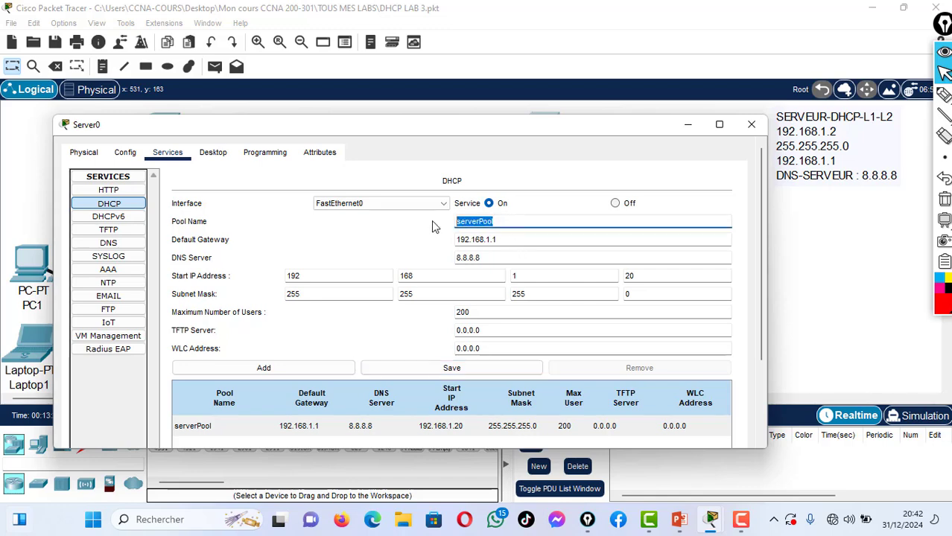
text(laN2)
click(492, 239)
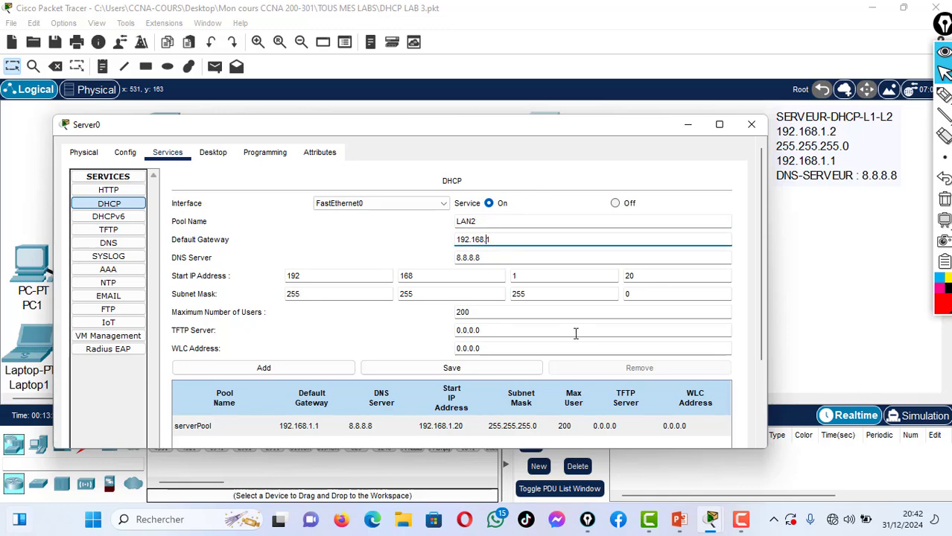
text(192.168.21)
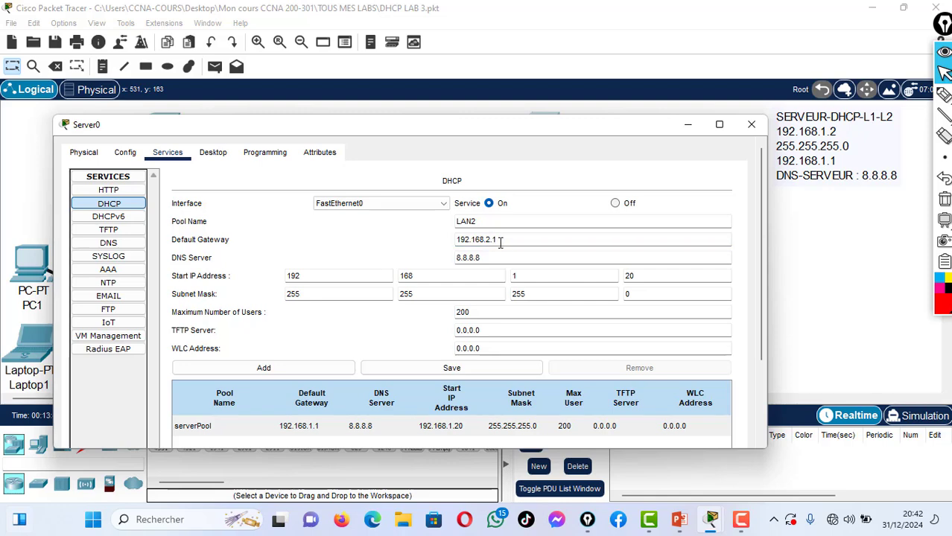
click(500, 242)
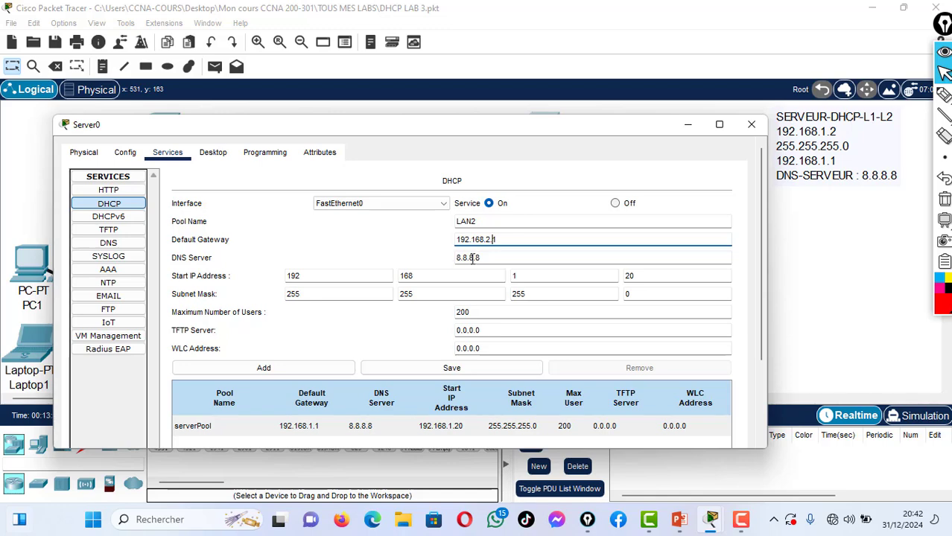
Step: Set the LAN2 pool's start IP address to 192.168.2.2 with a maximum of 253 users, and add the pool
click(524, 275)
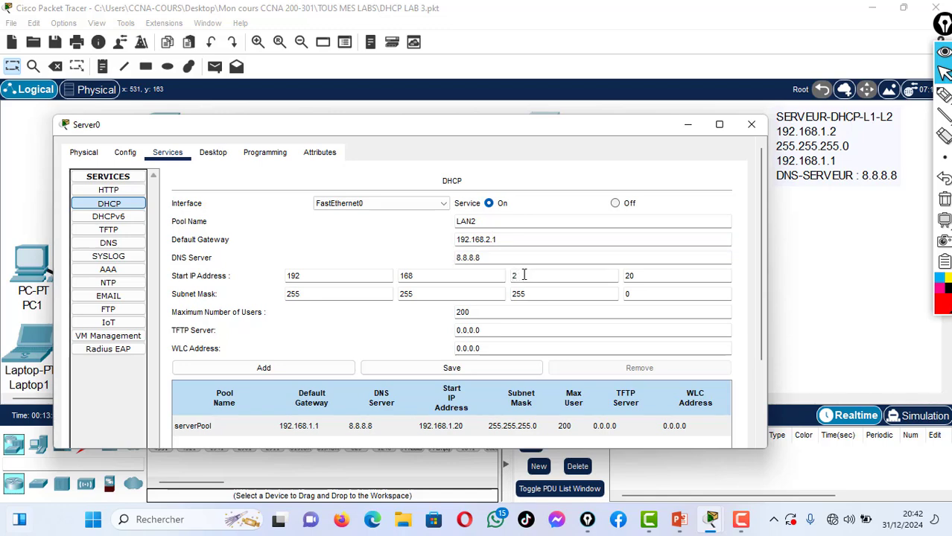
click(643, 275)
click(478, 314)
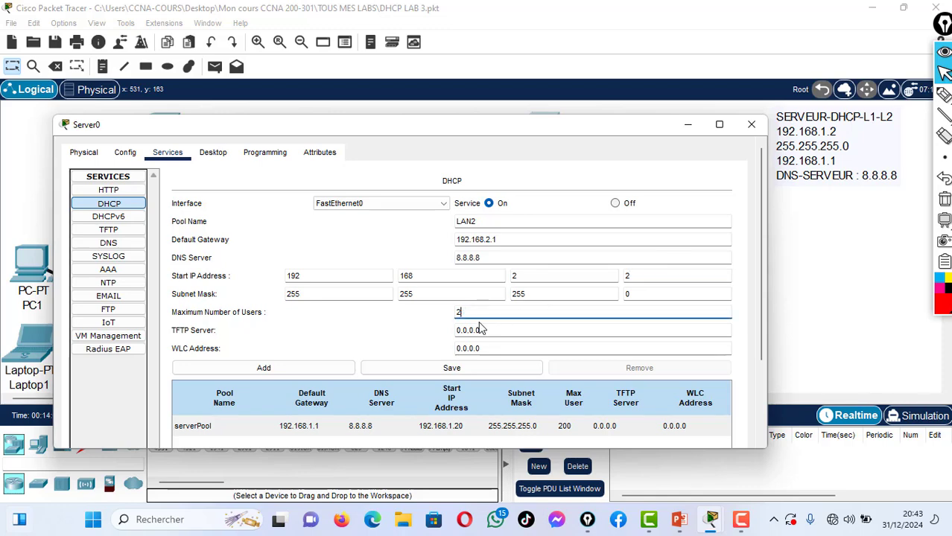
text(52)
click(312, 371)
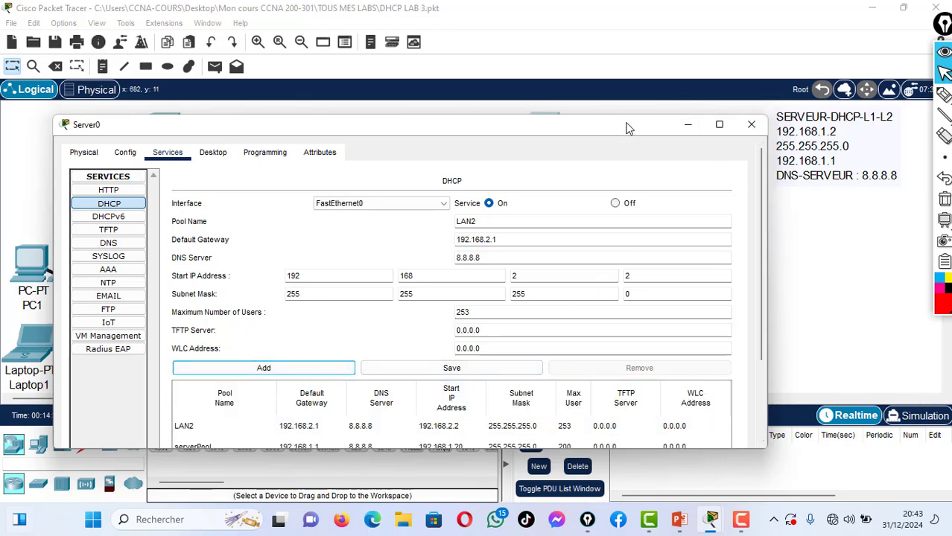
Step: Review the list of DHCP pools on Server0, and close the server's window
drag(626, 128, 624, 56)
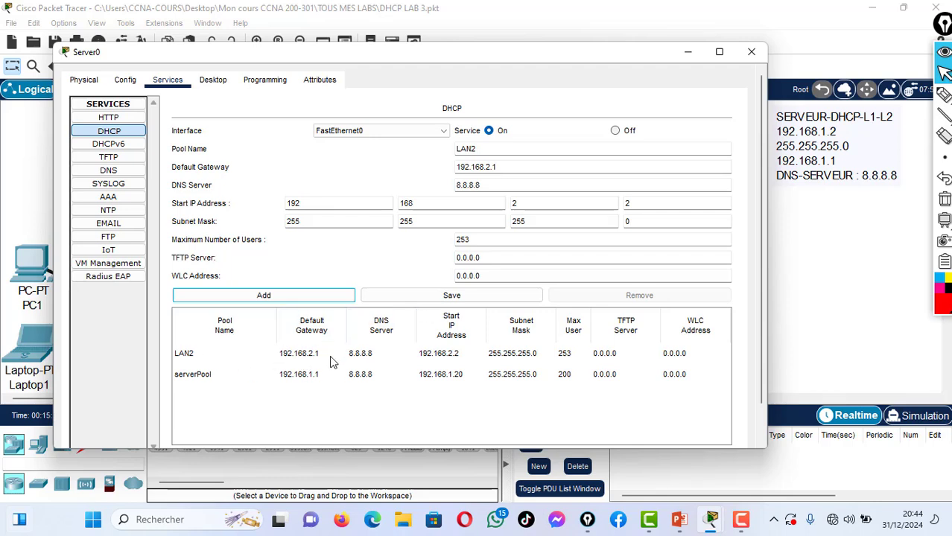
click(500, 167)
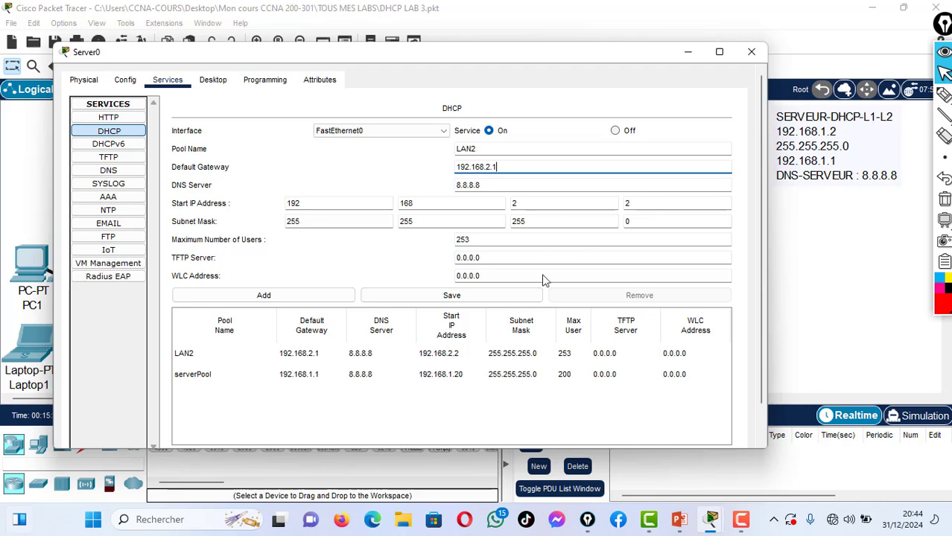
click(752, 52)
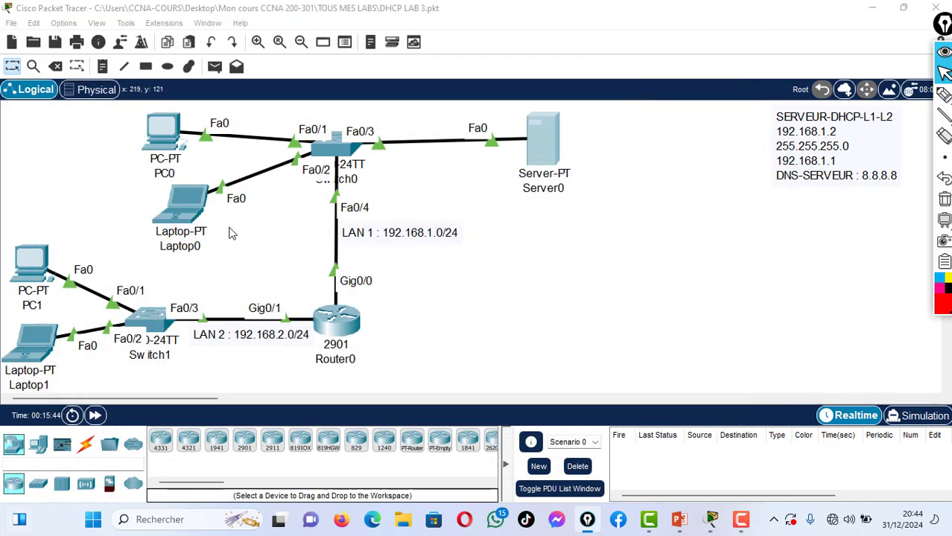
Step: Switch Laptop0's IPv4 configuration to DHCP so that it requests an address from the server
click(186, 214)
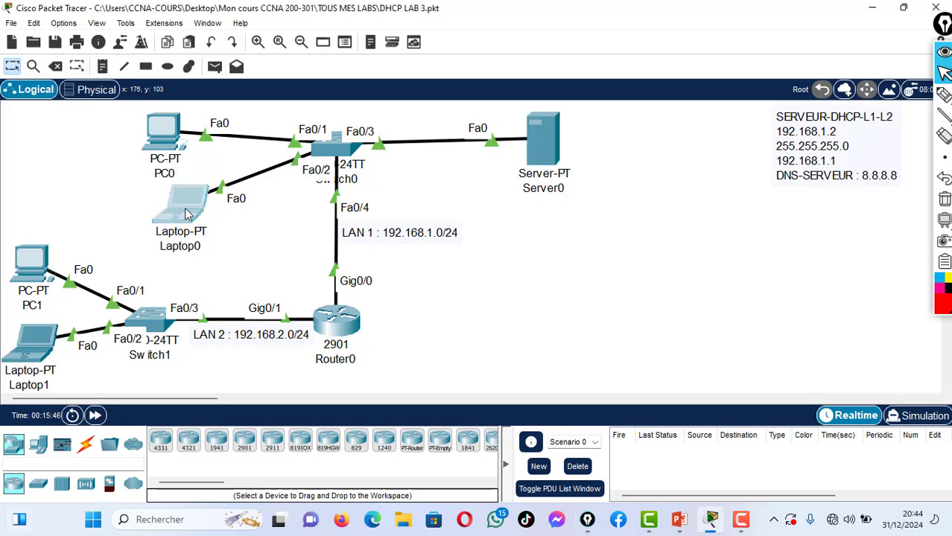
click(399, 47)
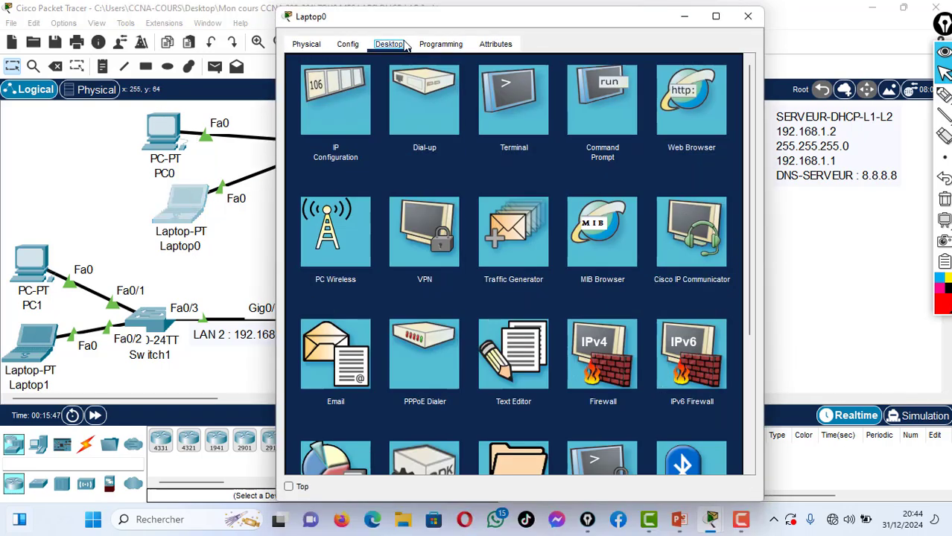
drag(436, 27, 698, 64)
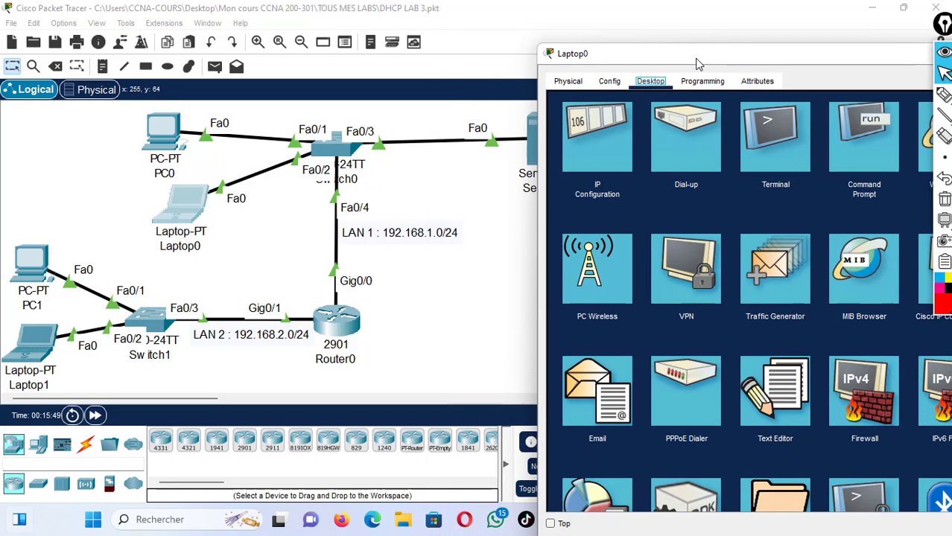
click(596, 129)
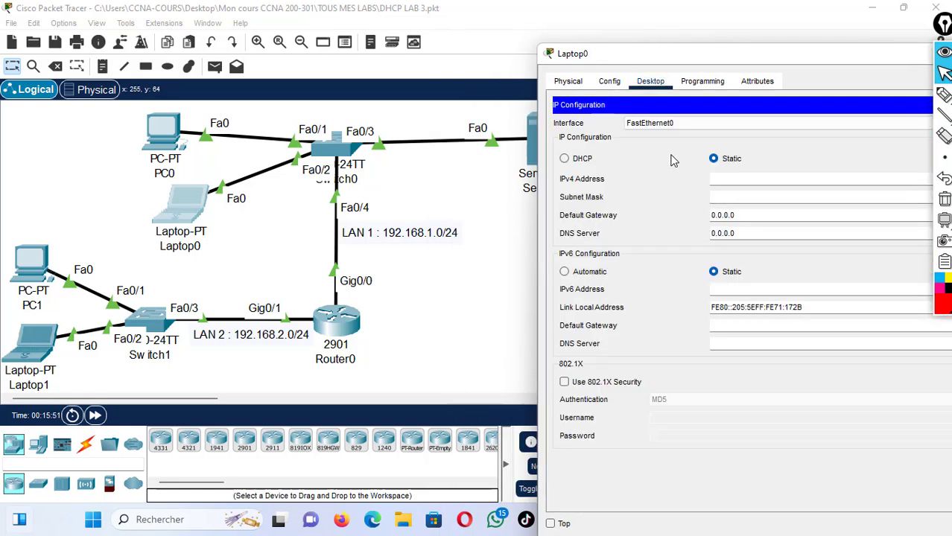
click(584, 163)
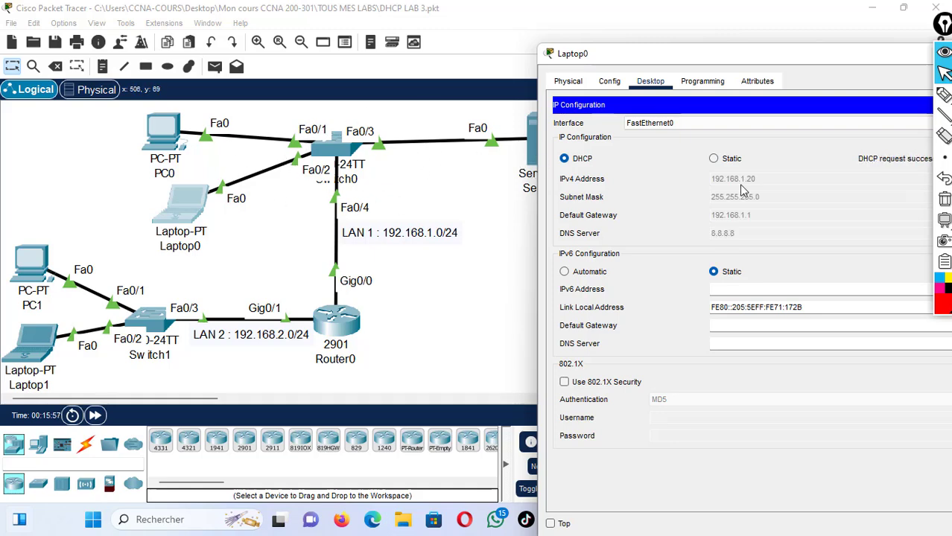
Step: Circle the last octet of Laptop0's IPv4 address in red, and mark its subnet mask, gateway and DNS server
drag(784, 66, 726, 88)
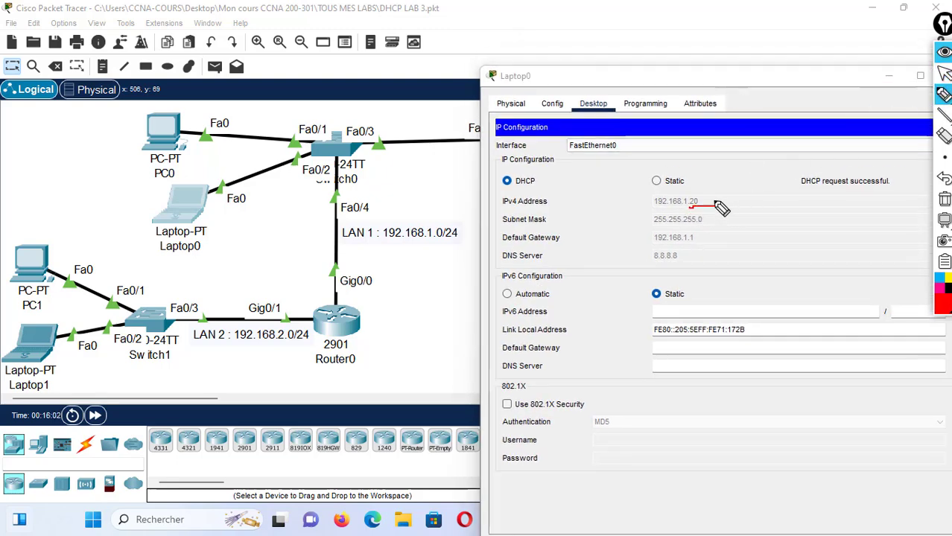
mouse_move(715, 205)
mouse_down()
mouse_move(701, 187)
mouse_move(687, 206)
mouse_move(747, 216)
mouse_move(747, 238)
mouse_up()
drag(701, 260, 737, 260)
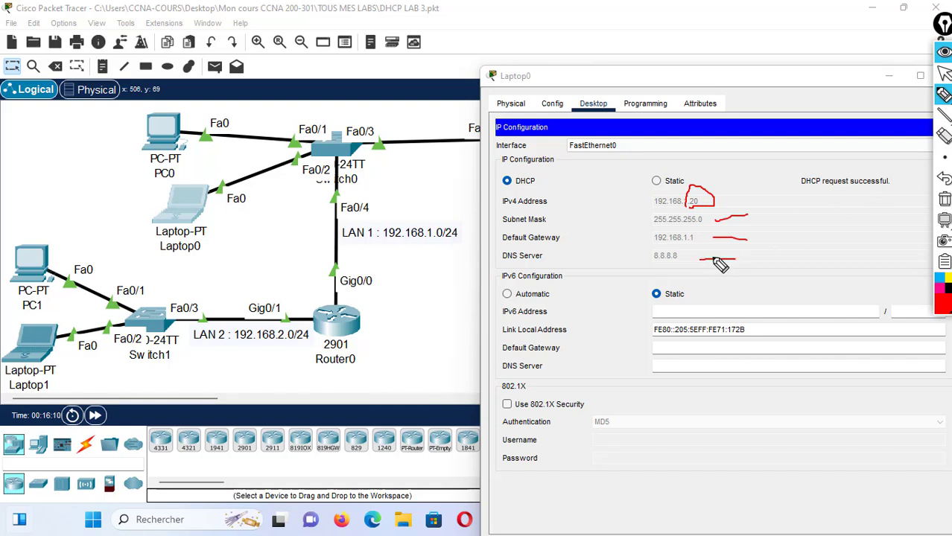
mouse_move(945, 113)
click(945, 72)
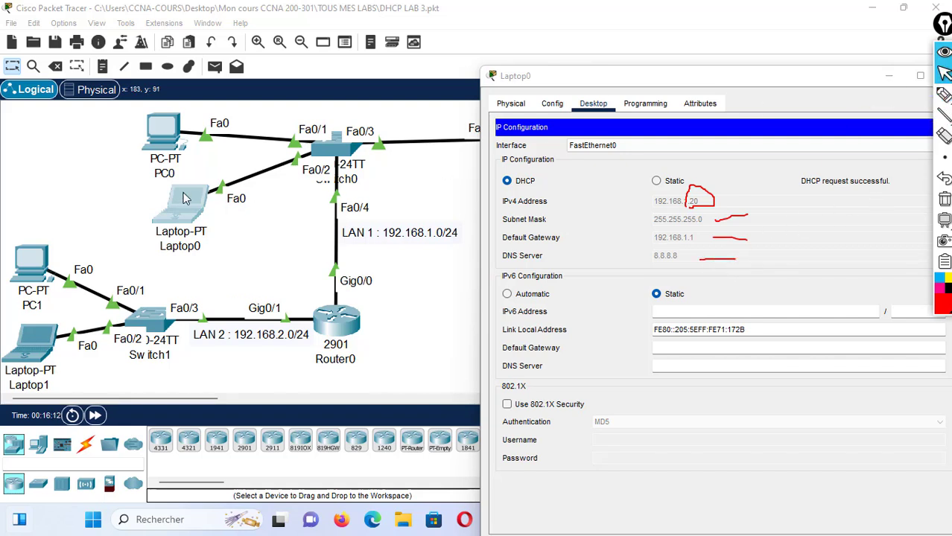
Step: Switch PC0's IPv4 configuration to DHCP
click(177, 149)
click(178, 148)
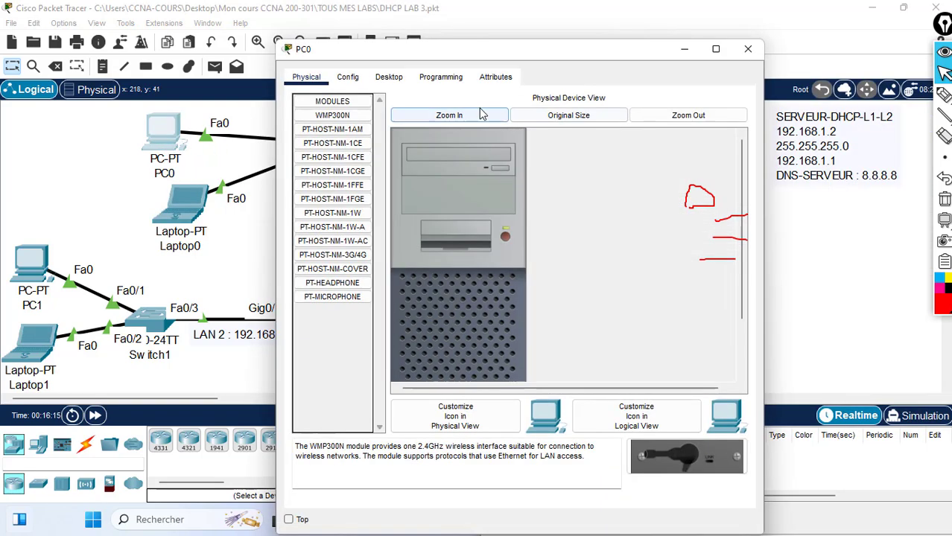
click(389, 77)
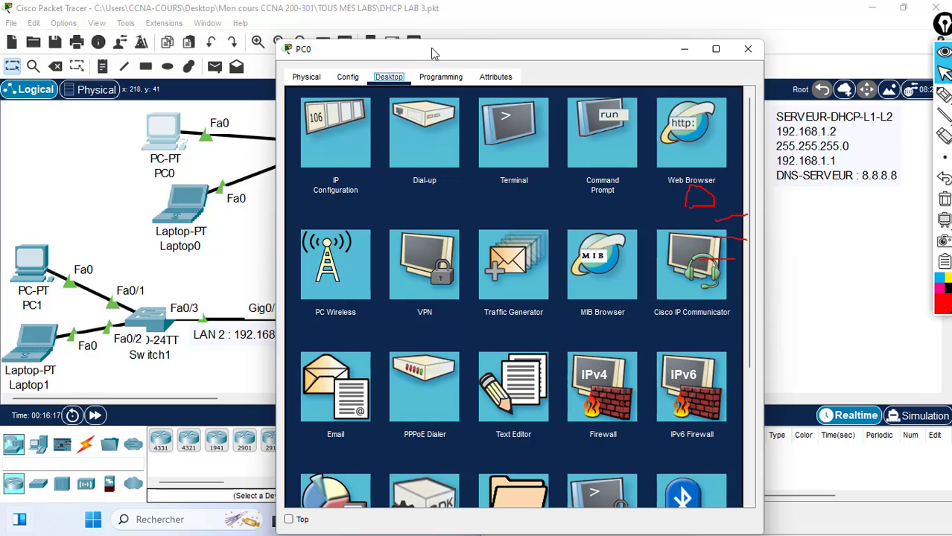
drag(426, 47, 552, 35)
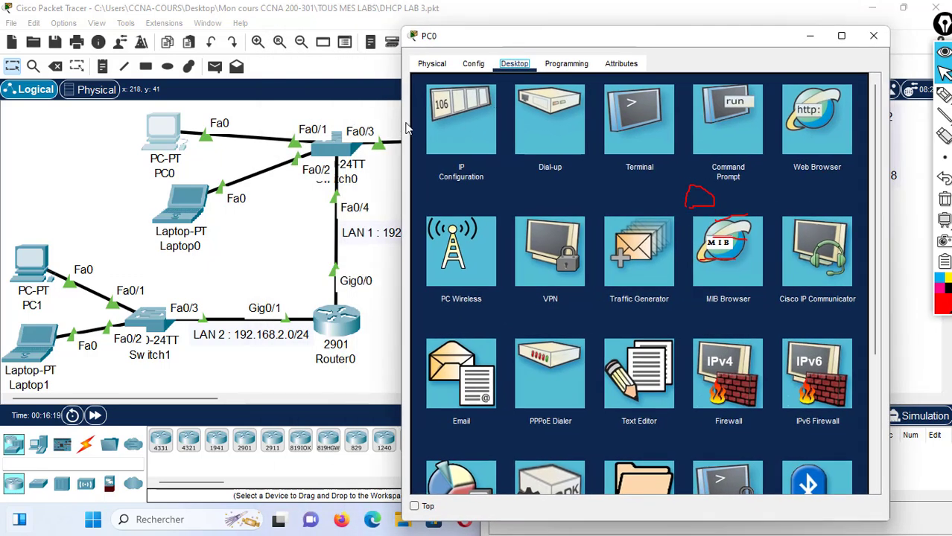
click(442, 122)
click(445, 143)
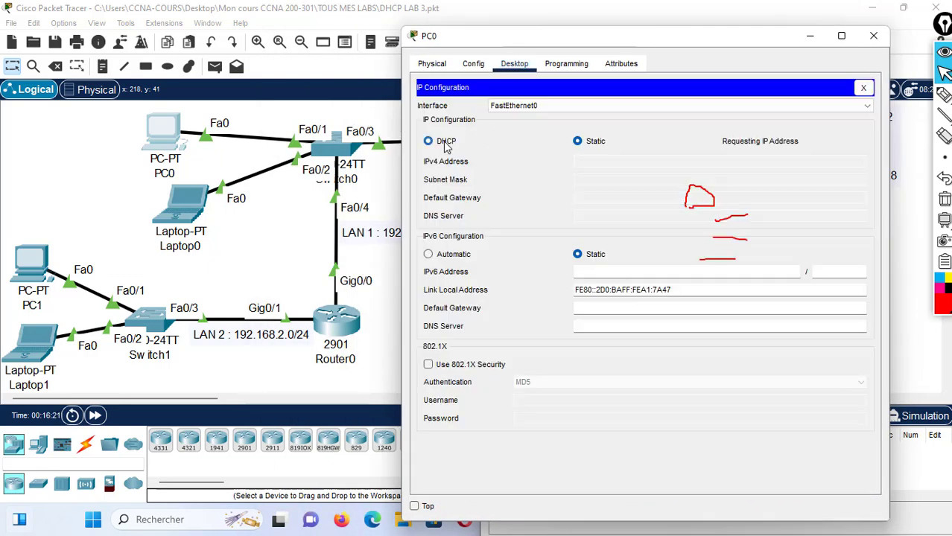
Step: Erase the red annotations and close PC0's configuration window
click(944, 200)
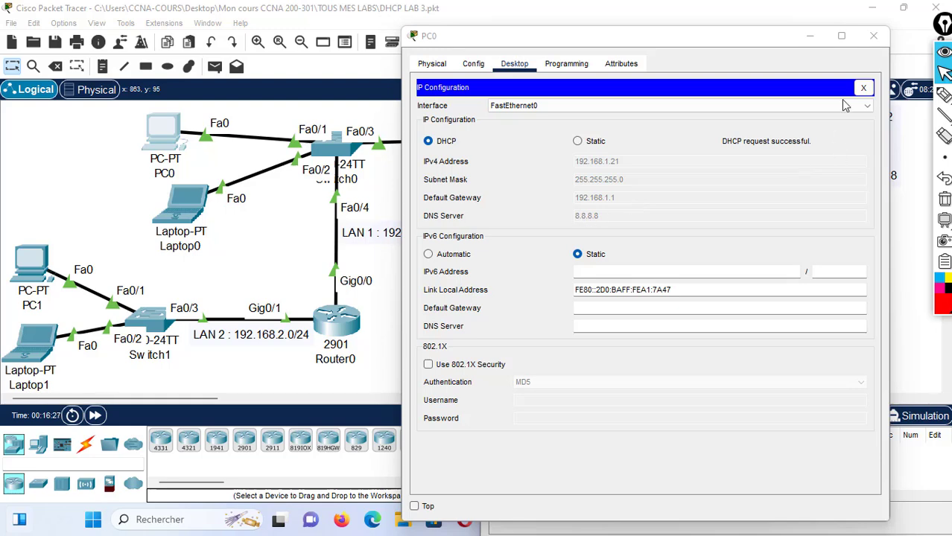
click(875, 38)
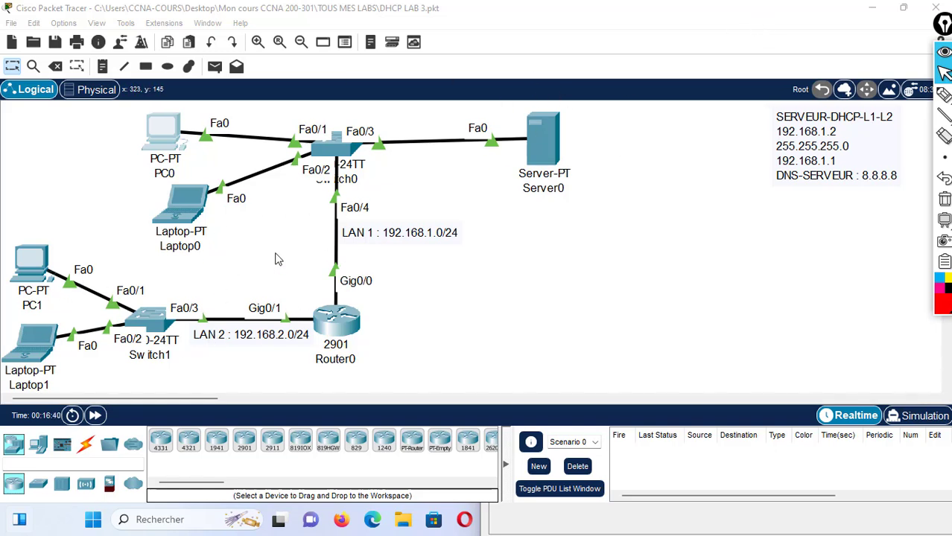
Step: Switch PC1's IPv4 configuration to DHCP so that it requests an address
double_click(27, 266)
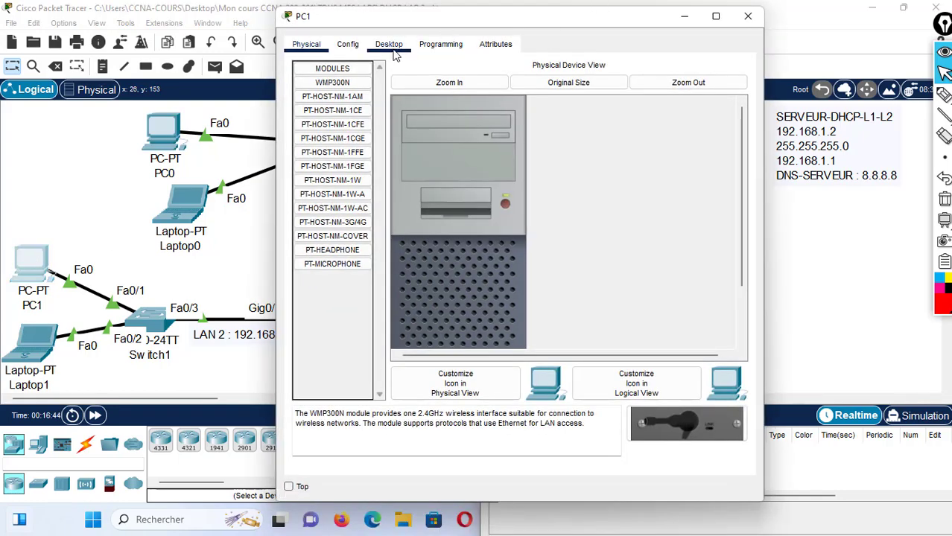
click(390, 46)
drag(441, 28, 659, 64)
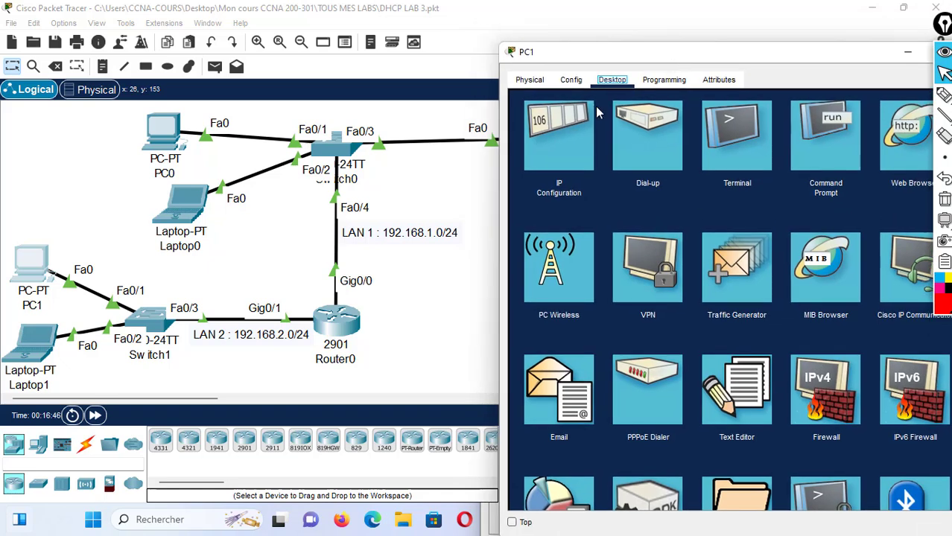
click(543, 128)
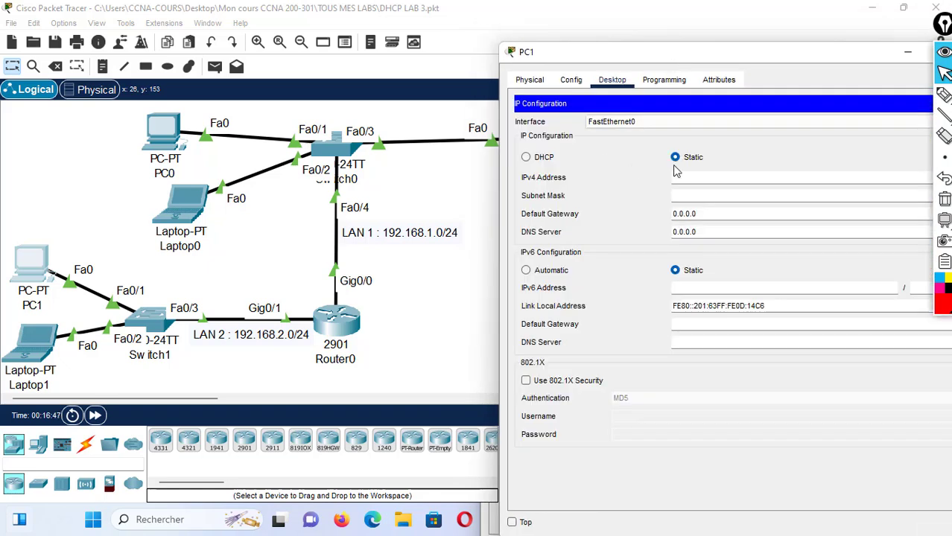
click(527, 158)
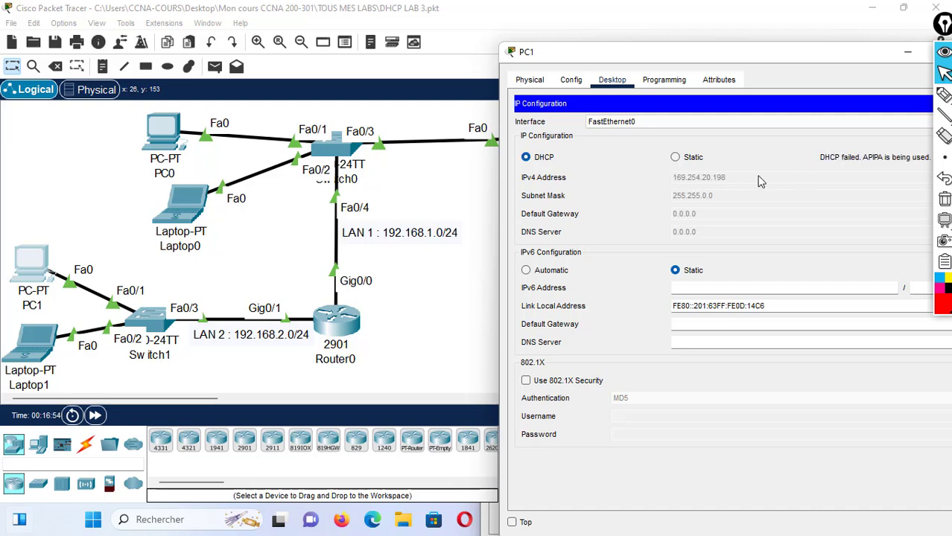
Step: Underline PC1's DHCP status message in red, and mark its IPv4 address and the settings below it
click(944, 94)
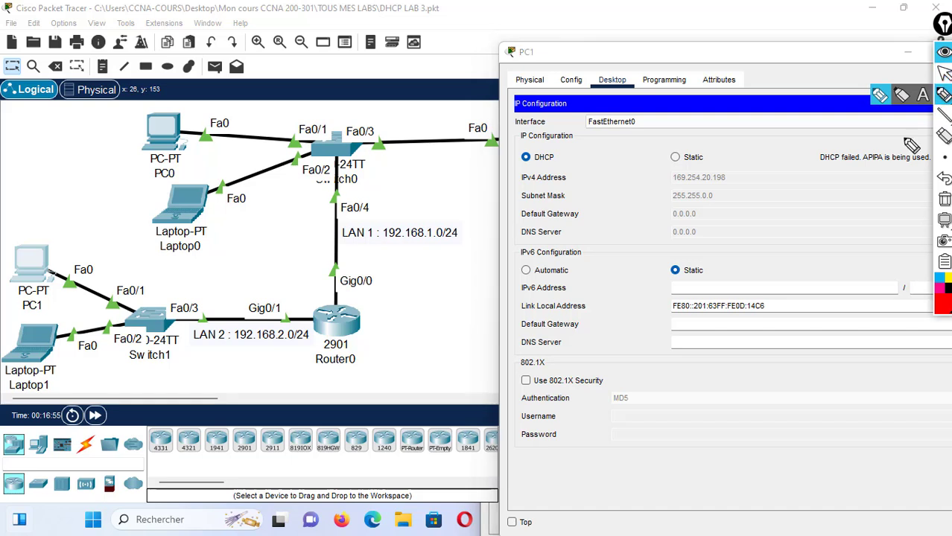
drag(819, 167, 921, 167)
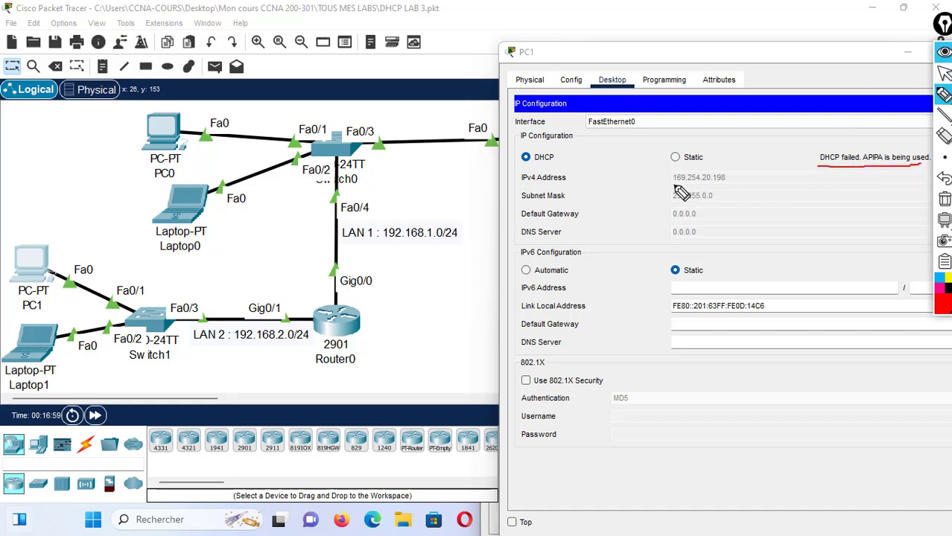
mouse_move(675, 187)
mouse_down()
mouse_move(723, 180)
mouse_move(706, 166)
mouse_move(675, 173)
mouse_move(734, 236)
mouse_move(718, 239)
mouse_move(745, 225)
mouse_up()
mouse_move(717, 195)
mouse_down()
mouse_move(724, 184)
mouse_move(736, 195)
mouse_up()
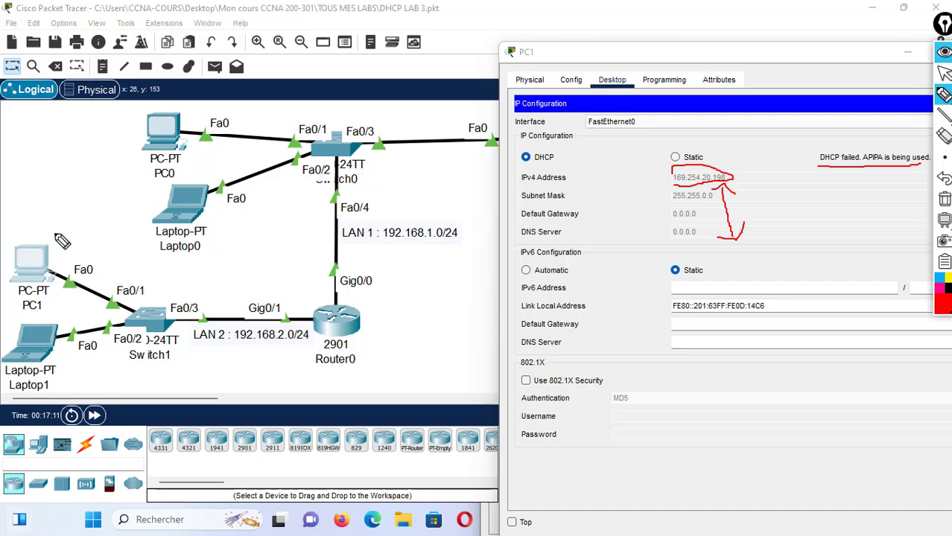
Step: Circle PC1 in red and trace its path through Switch1 to a blocking line drawn at Router0
drag(41, 221, 2, 253)
mouse_move(9, 287)
mouse_down()
mouse_move(64, 251)
mouse_move(34, 223)
mouse_up()
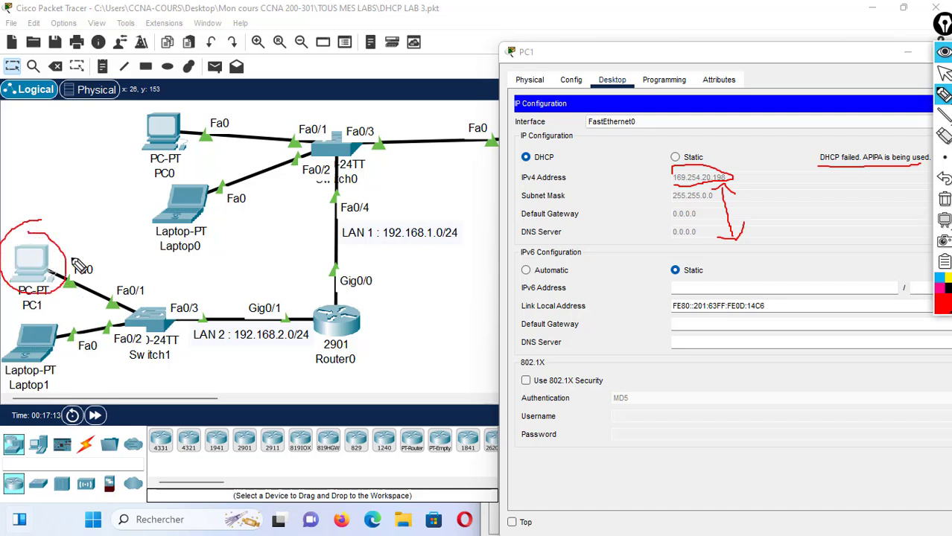
mouse_move(71, 270)
mouse_down()
mouse_move(161, 306)
mouse_move(305, 320)
mouse_up()
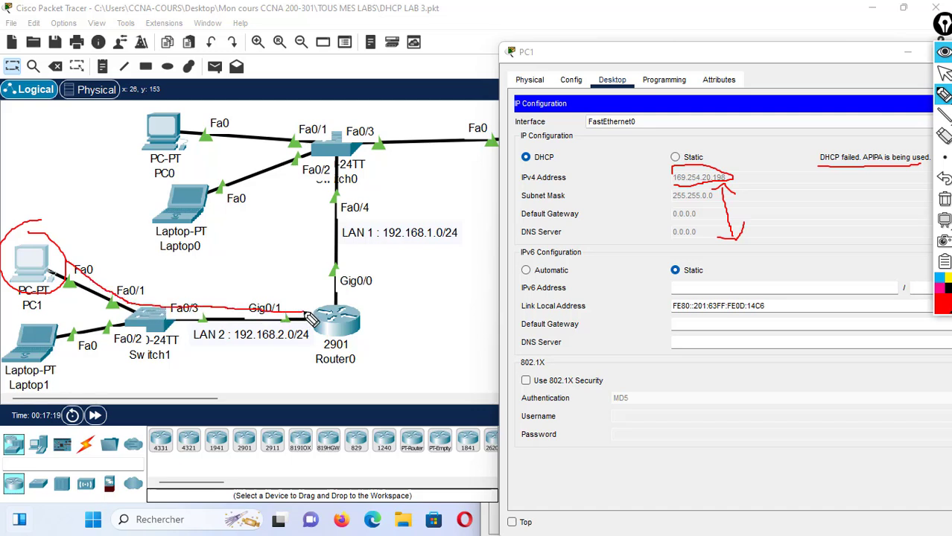
mouse_move(311, 282)
mouse_down()
mouse_move(313, 356)
mouse_move(311, 291)
mouse_move(311, 344)
mouse_up()
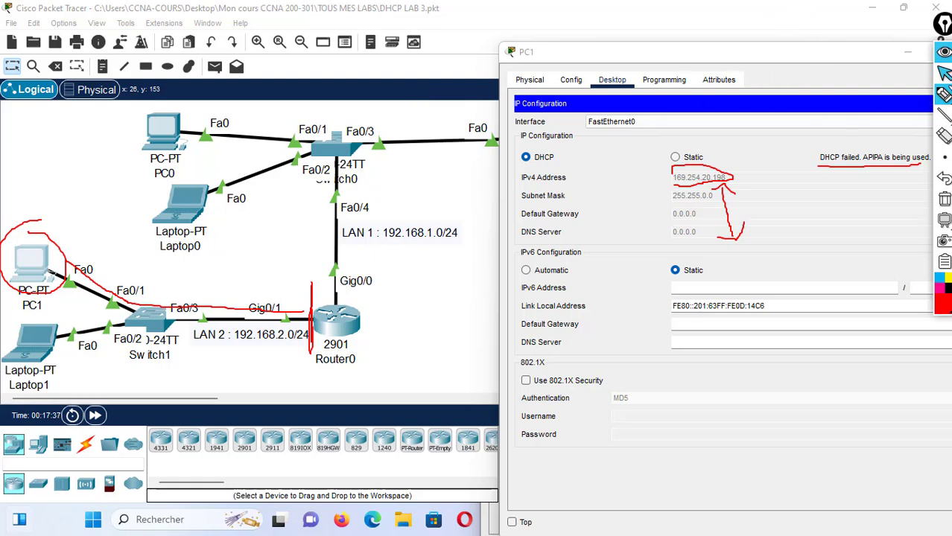
Step: Close PC1's window and erase all the red annotations
click(945, 75)
drag(837, 52, 718, 64)
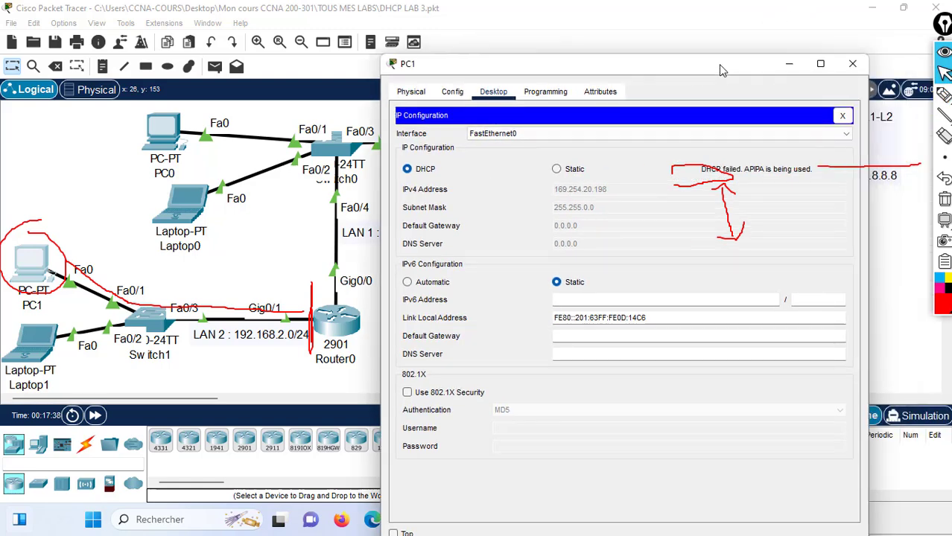
click(851, 64)
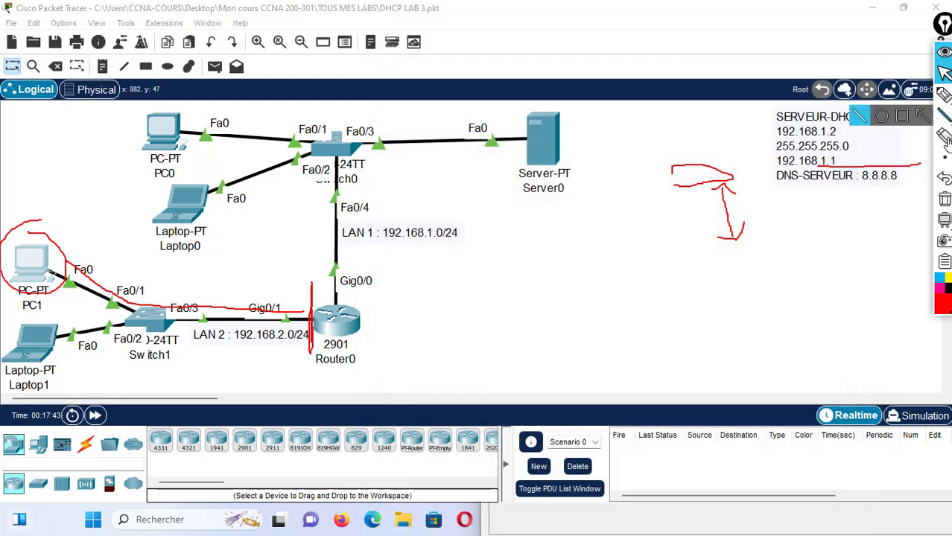
click(945, 200)
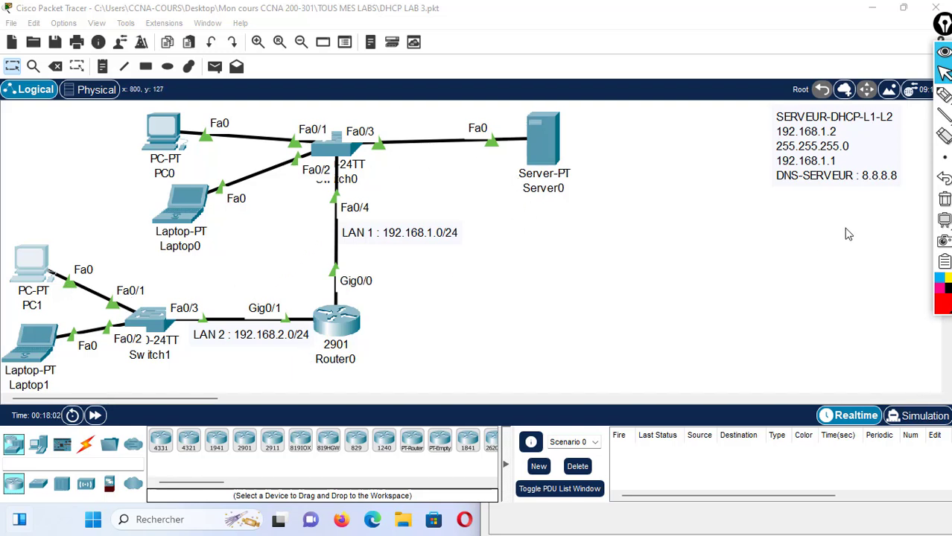
Step: Mark a red barrier at Router0, circle the Gig0/1 label, and trace the path from PC1 to it
click(944, 94)
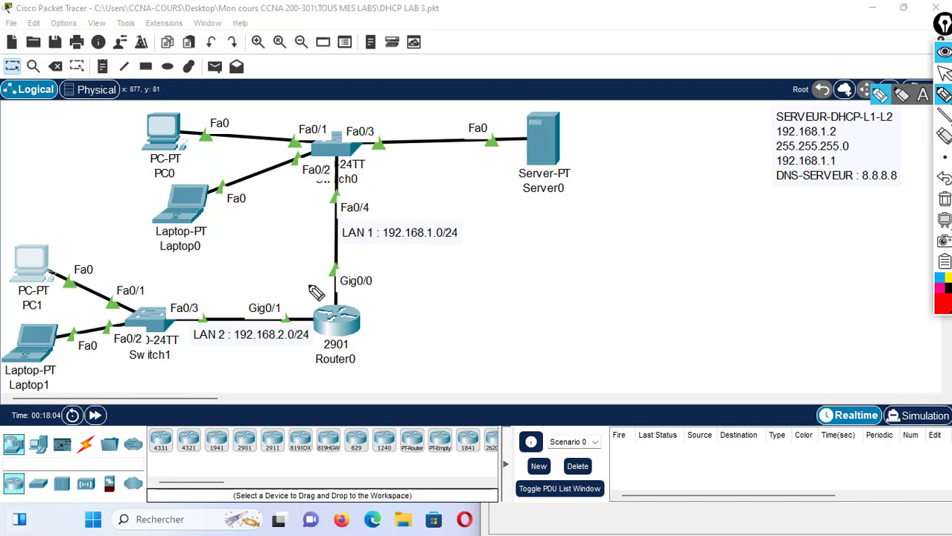
drag(308, 284, 312, 354)
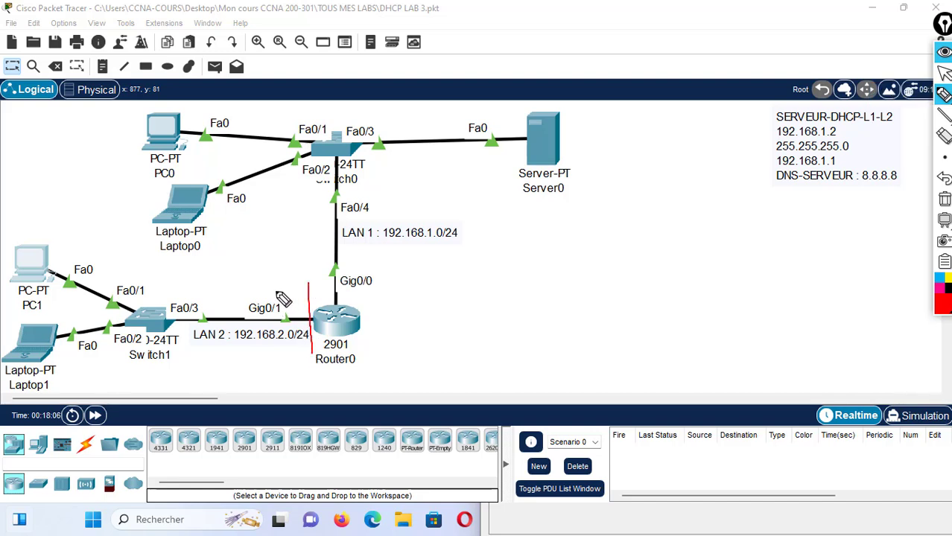
mouse_move(280, 297)
mouse_down()
mouse_move(244, 311)
mouse_move(277, 322)
mouse_move(277, 290)
mouse_move(257, 285)
mouse_up()
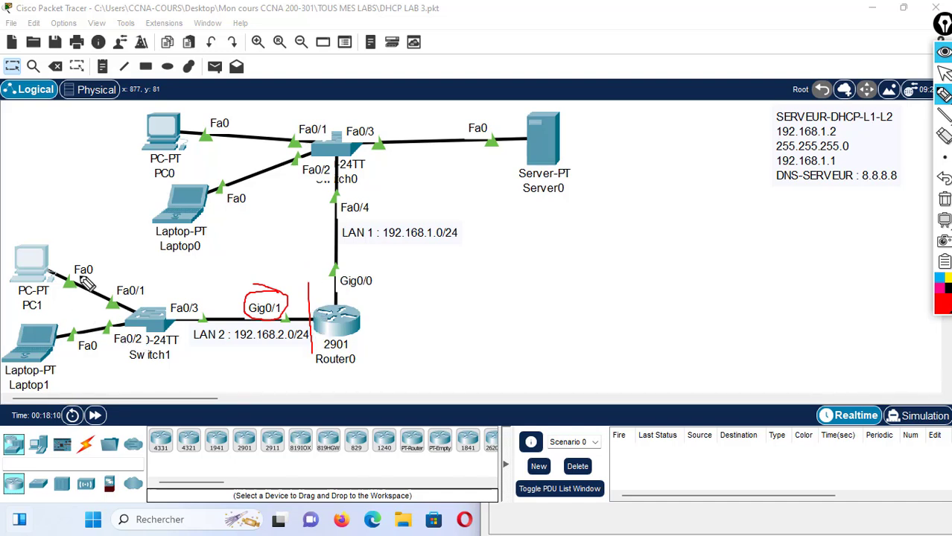
mouse_move(66, 263)
mouse_down()
mouse_move(160, 305)
mouse_move(247, 314)
mouse_up()
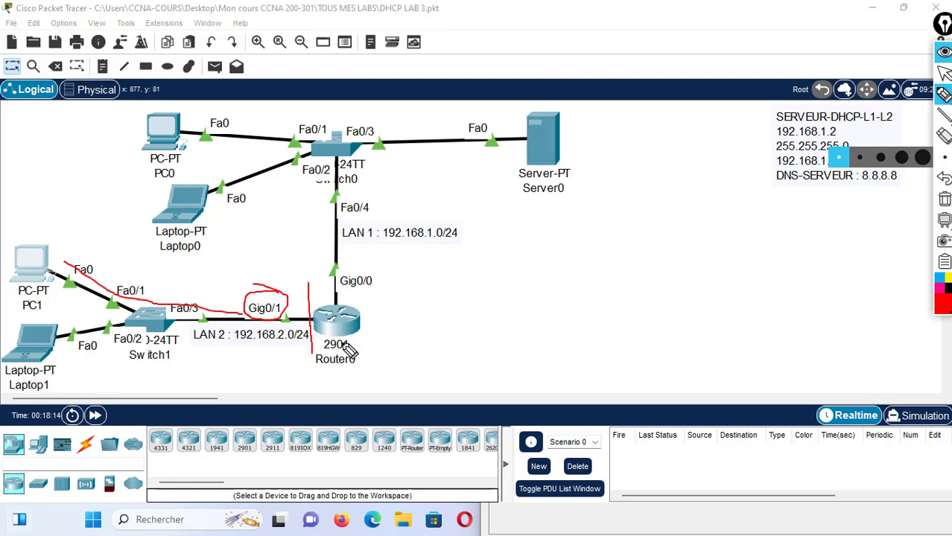
Step: Handwrite the abbreviated ip helper-address command beside Router0, underline Server0, and erase all the annotations
drag(451, 331, 466, 340)
click(436, 301)
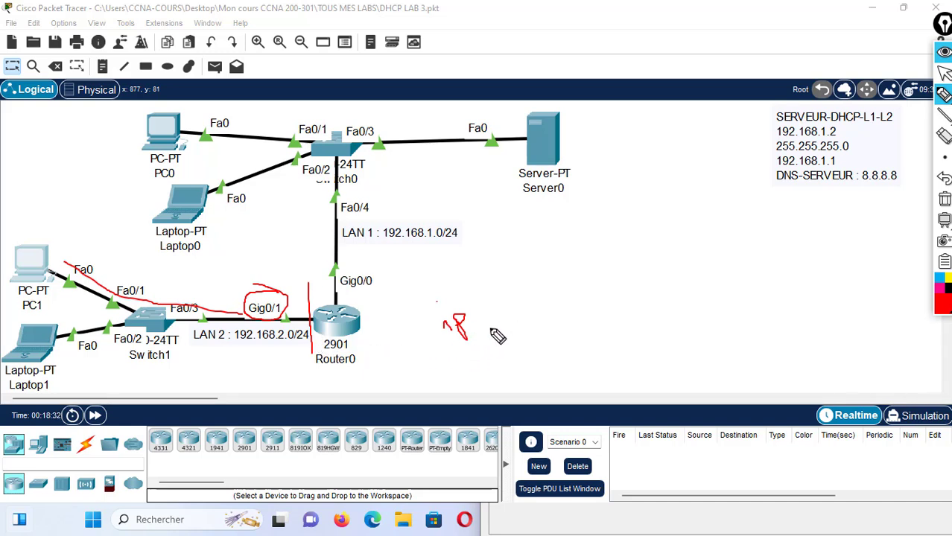
mouse_move(484, 322)
mouse_down()
mouse_move(499, 300)
mouse_move(504, 327)
mouse_move(542, 325)
mouse_move(541, 304)
mouse_move(555, 321)
mouse_move(553, 344)
mouse_move(559, 330)
mouse_move(604, 339)
mouse_move(708, 304)
mouse_move(711, 314)
mouse_move(754, 304)
mouse_up()
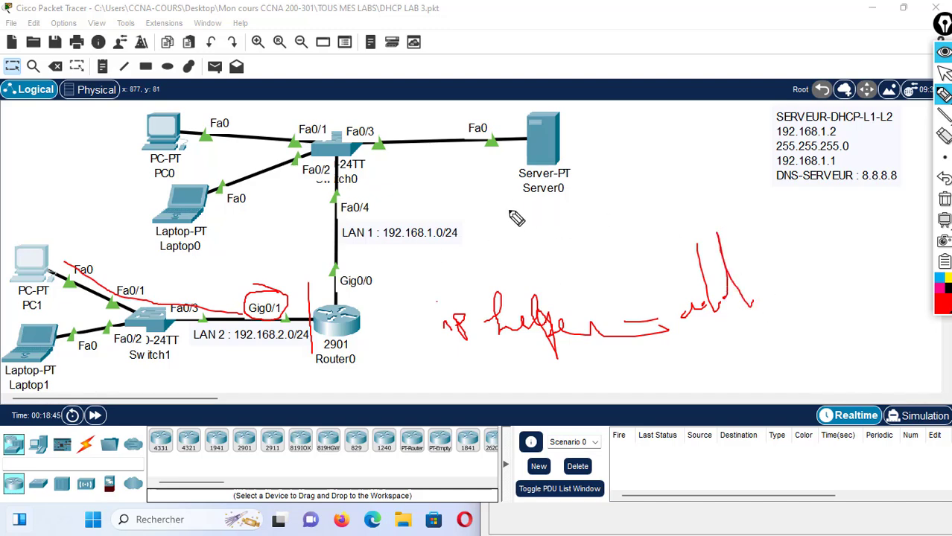
drag(508, 211, 572, 200)
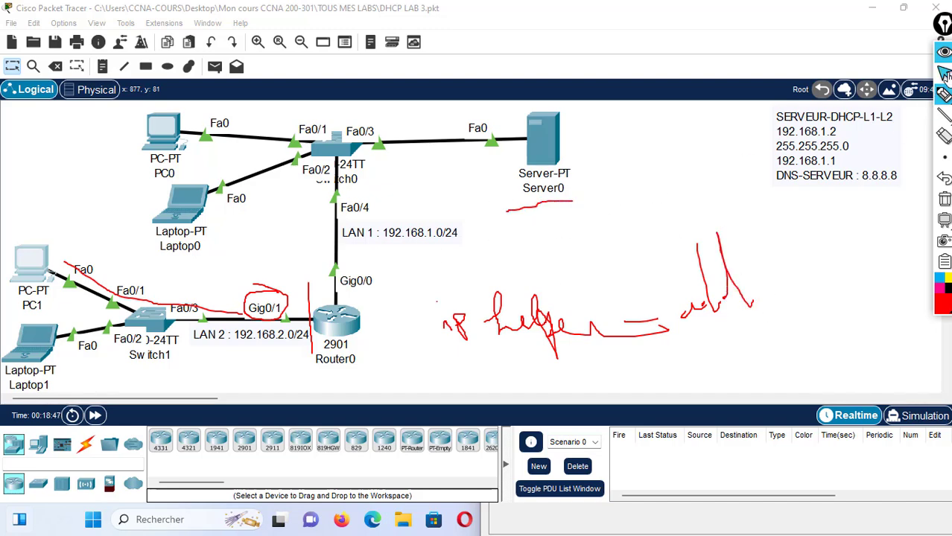
click(943, 73)
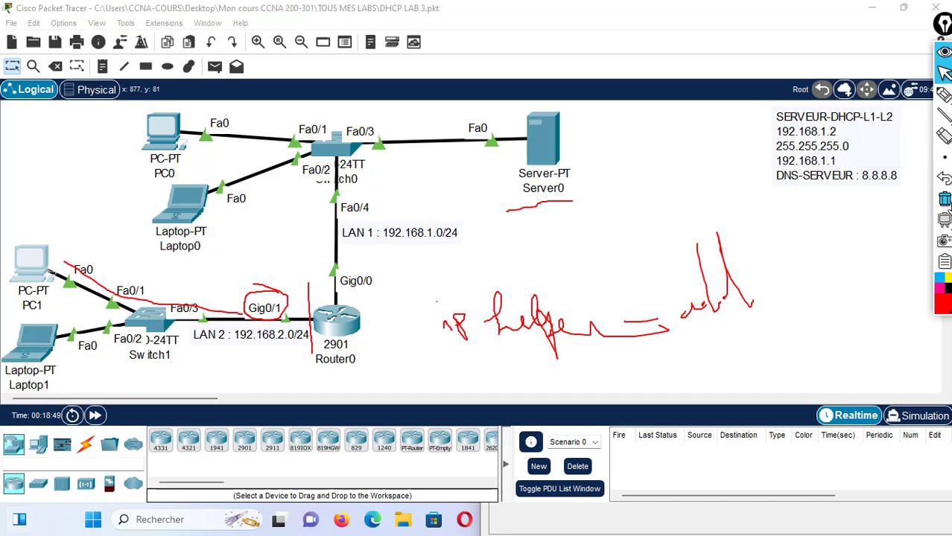
click(945, 200)
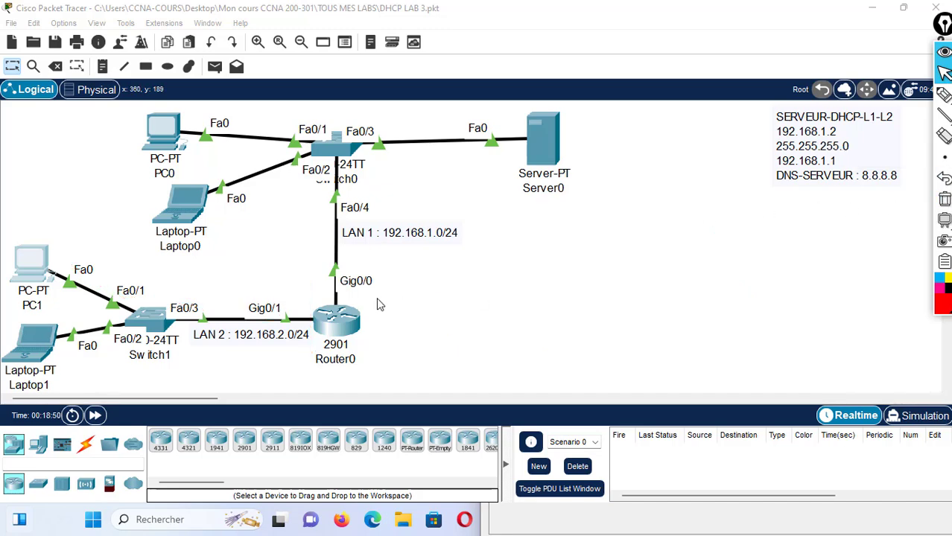
Step: Open Router0 and relocate the SERVEUR-DHCP-L1-L2 address note to the empty area beside PC0
click(335, 322)
drag(514, 16, 612, 164)
drag(846, 131, 73, 134)
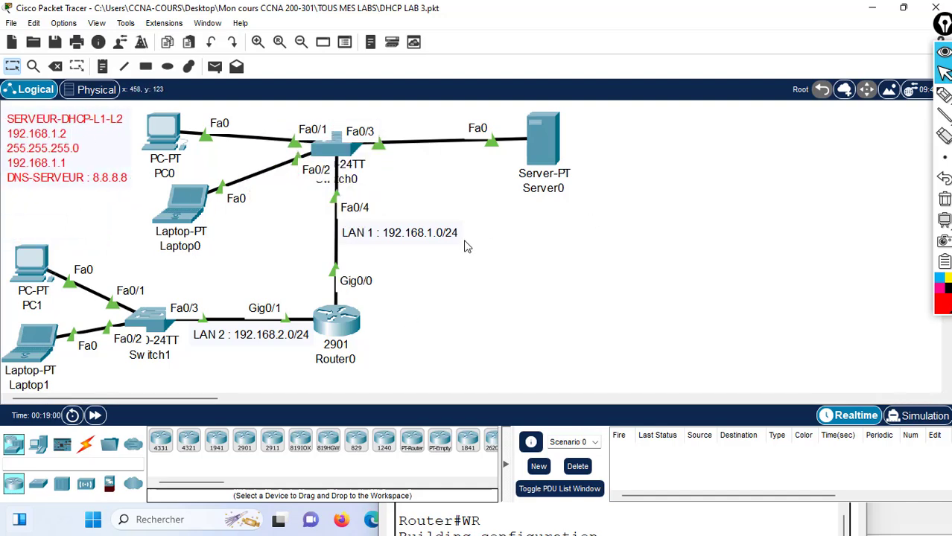
Step: Bring up Router0's command line in a wider window, and enter configuration mode for interface g0/1
click(328, 335)
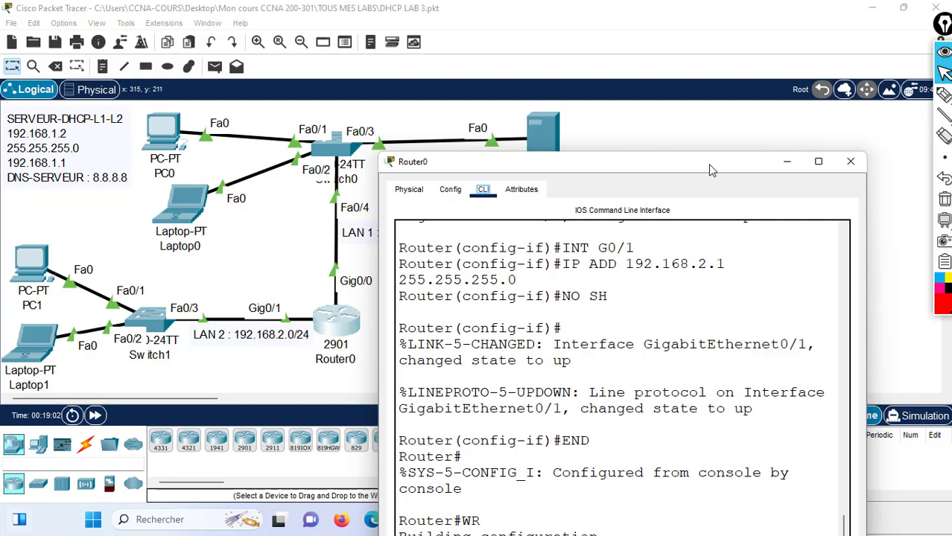
drag(708, 164, 750, 104)
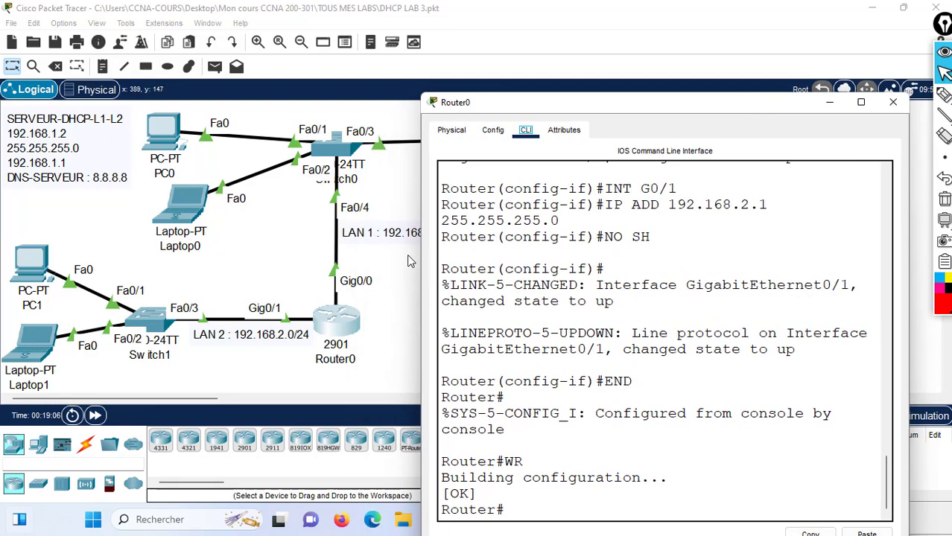
drag(422, 256, 386, 250)
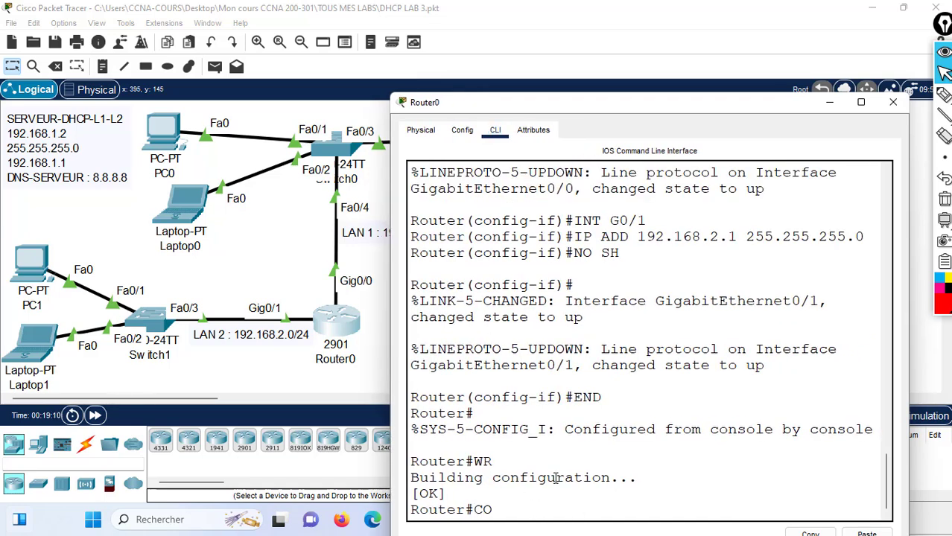
text(F)
text(T)
key(Return)
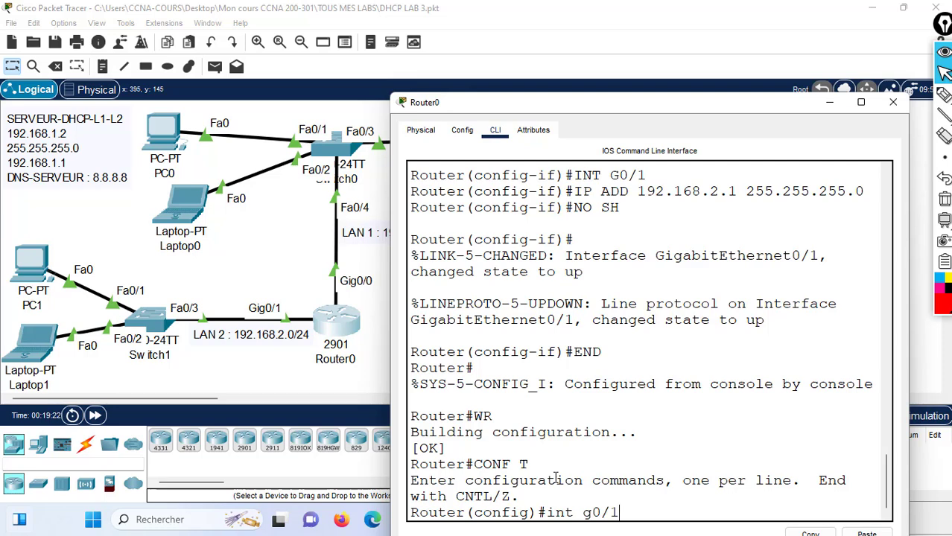
key(Return)
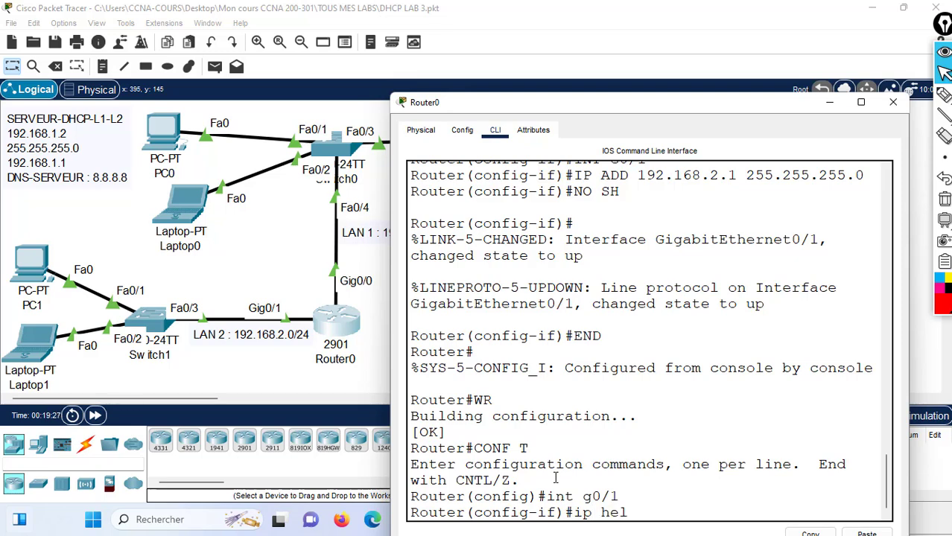
Step: Set the DHCP relay on Router0's g0/1 interface with ip helper-address 192.168.1.2
text(ip helper-adr)
key(BackSpace)
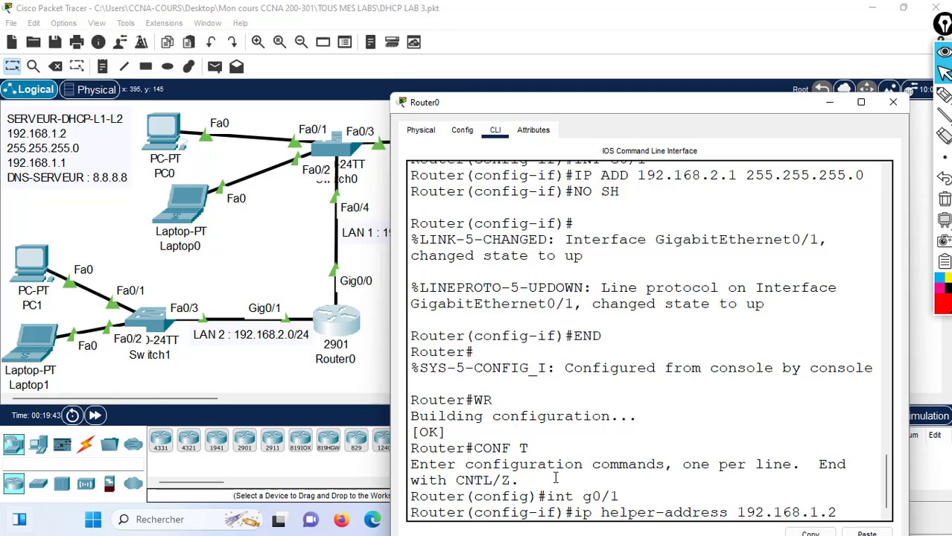
key(Return)
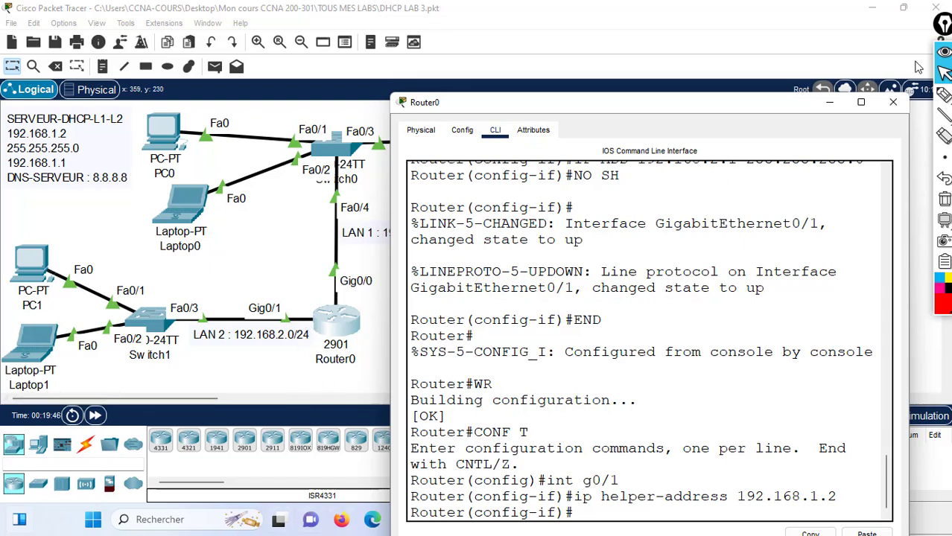
Step: Circle Router0's Gig0/1 link end in red, underline the ip helper-address command, and circle 192.168.1.2
click(945, 93)
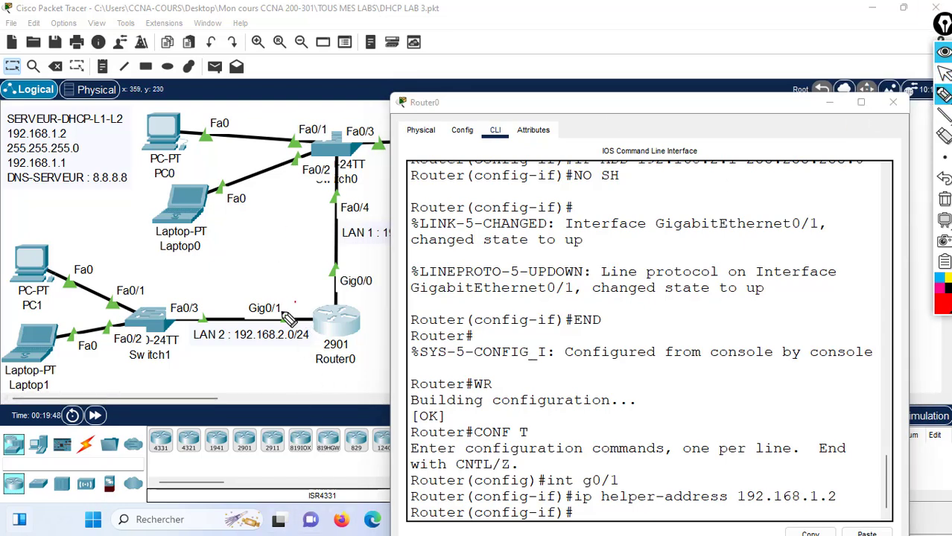
mouse_move(289, 319)
mouse_down()
mouse_move(305, 342)
mouse_move(307, 316)
mouse_move(291, 311)
mouse_up()
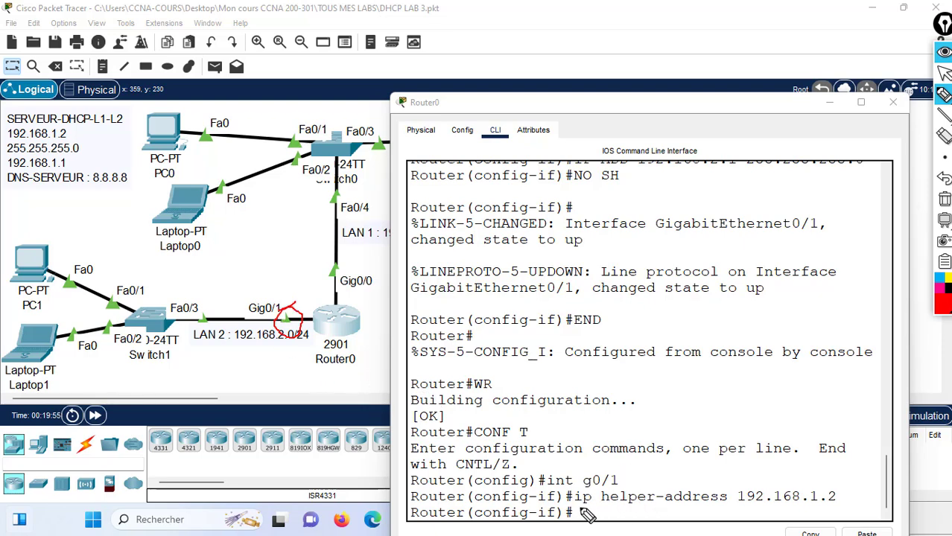
mouse_move(583, 511)
mouse_down()
mouse_move(841, 518)
mouse_move(853, 500)
mouse_move(809, 475)
mouse_move(745, 486)
mouse_move(739, 515)
mouse_up()
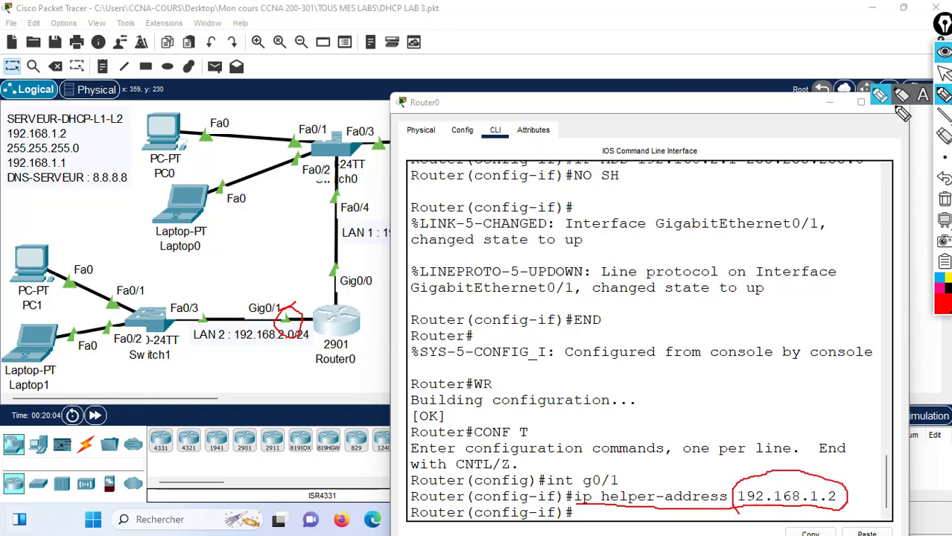
Step: Close Router0's window and erase all the red pen annotations from the screen
click(944, 72)
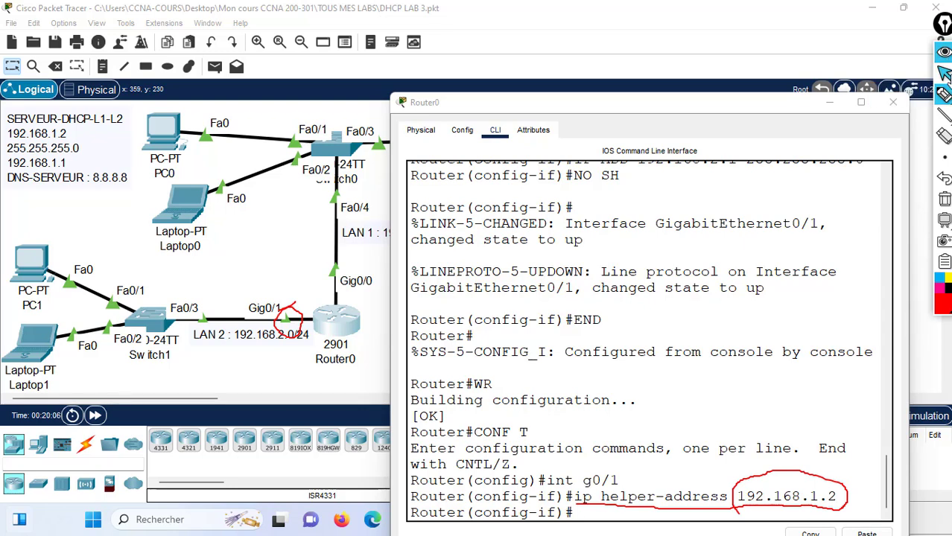
click(895, 104)
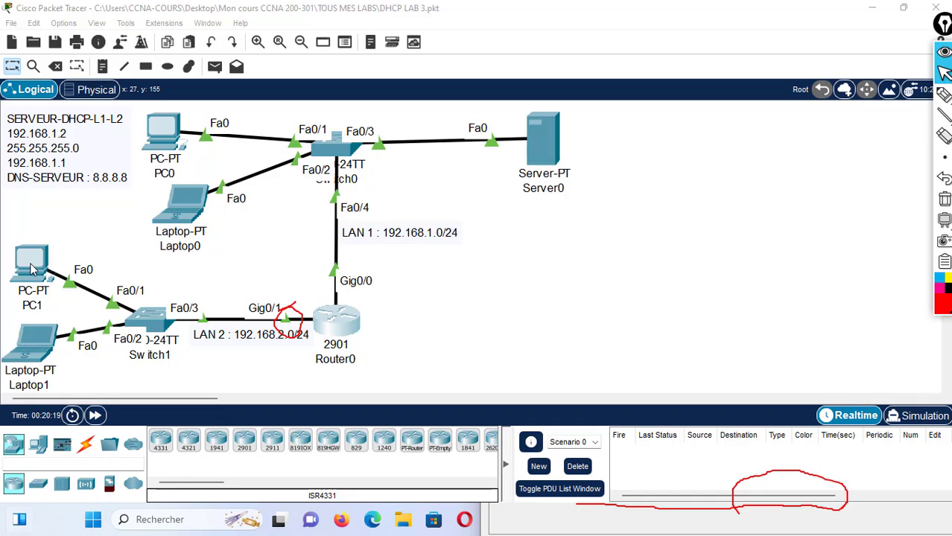
click(944, 200)
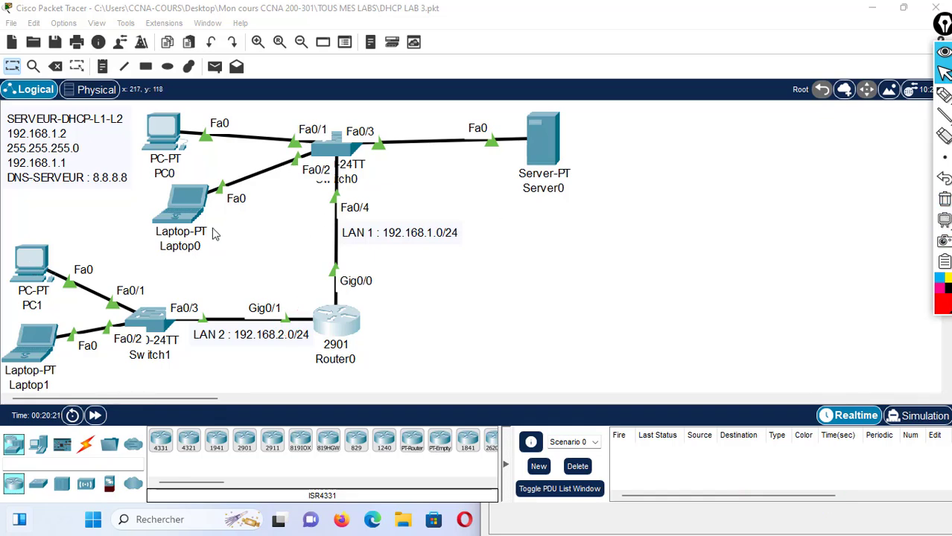
Step: Request a fresh IPv4 configuration for PC1 by switching it to Static and back to DHCP, with the window beside the topology
click(37, 277)
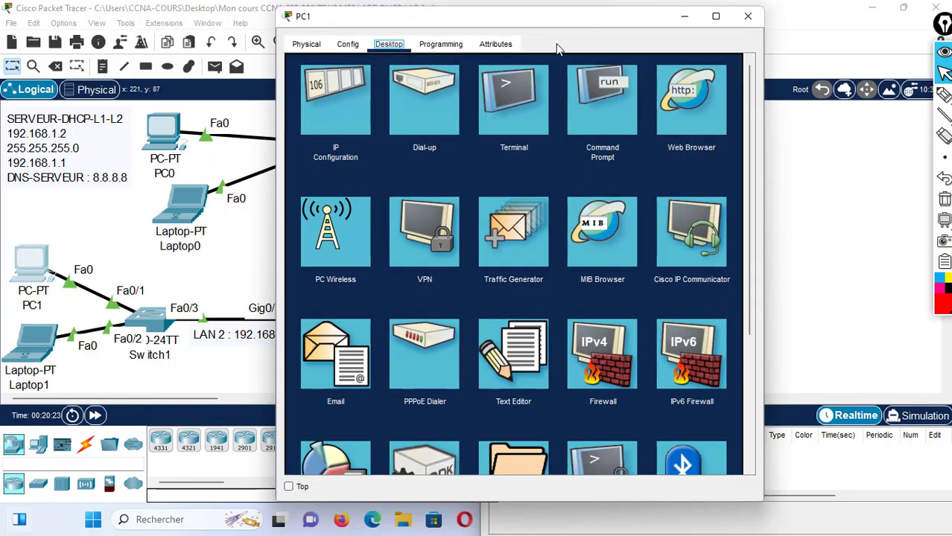
click(346, 92)
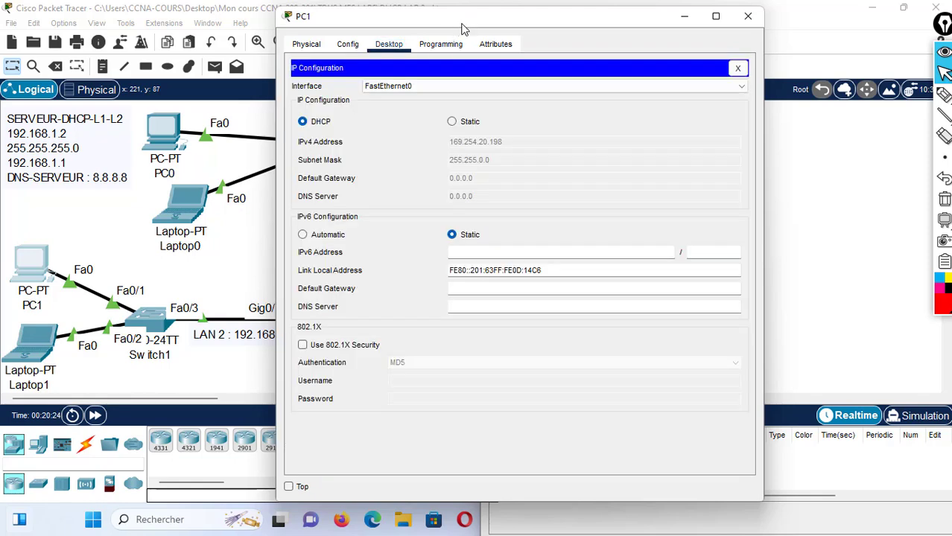
drag(521, 24, 715, 61)
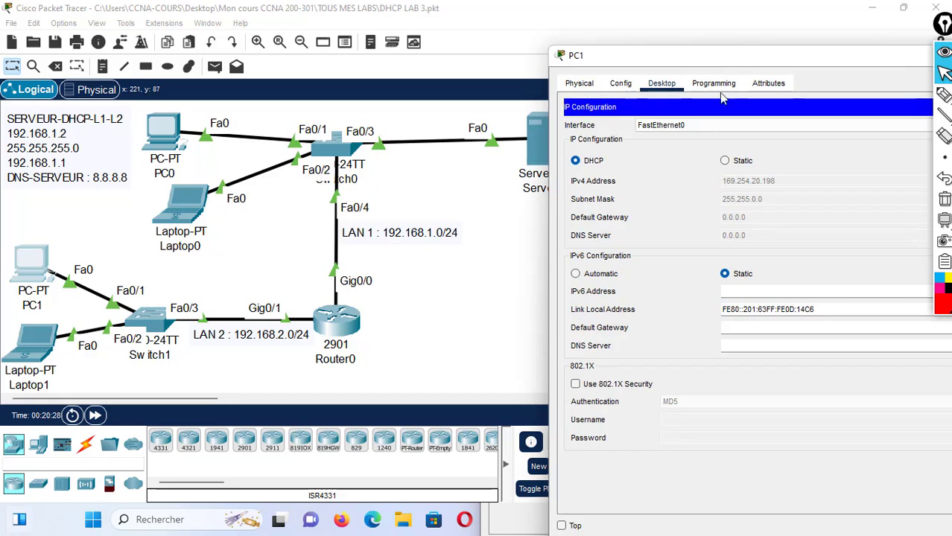
click(726, 161)
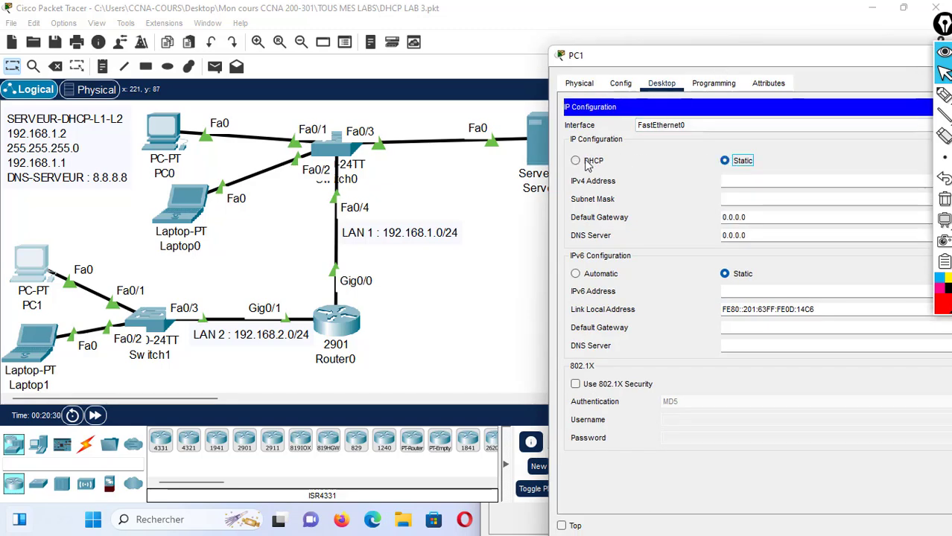
click(576, 161)
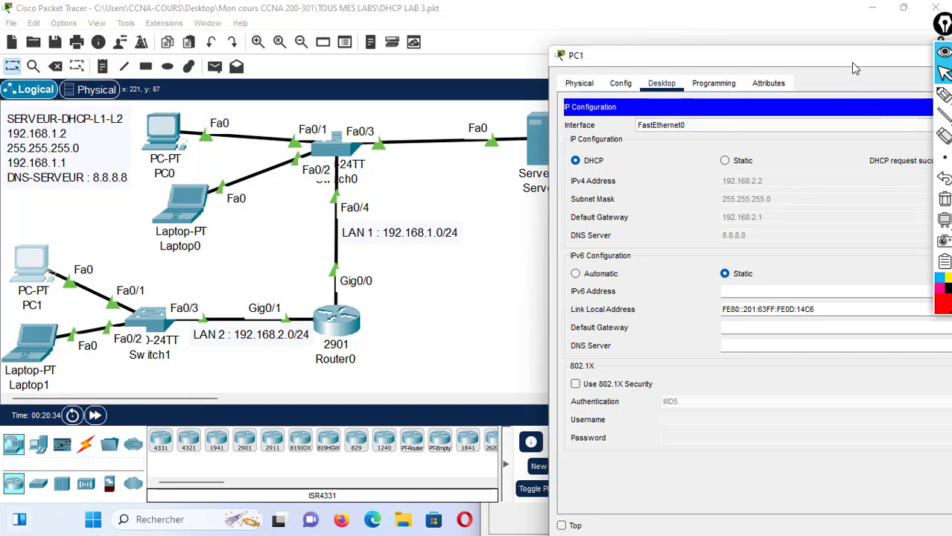
drag(856, 67, 786, 72)
Step: Circle PC1's DHCP request status and IPv4 address in red, and mark its subnet mask, default gateway and DNS server
mouse_move(946, 105)
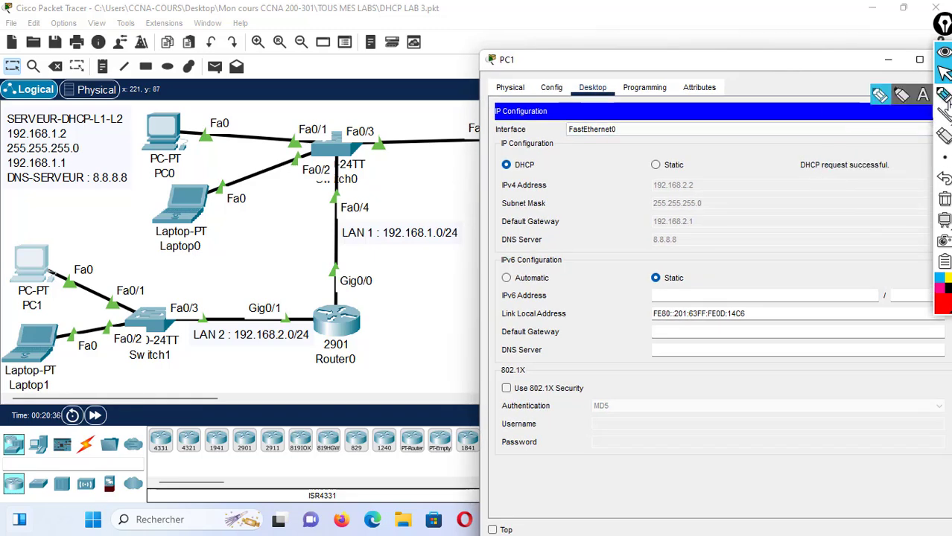
click(879, 95)
mouse_move(800, 178)
mouse_down()
mouse_move(903, 178)
mouse_move(891, 151)
mouse_move(806, 158)
mouse_move(800, 176)
mouse_up()
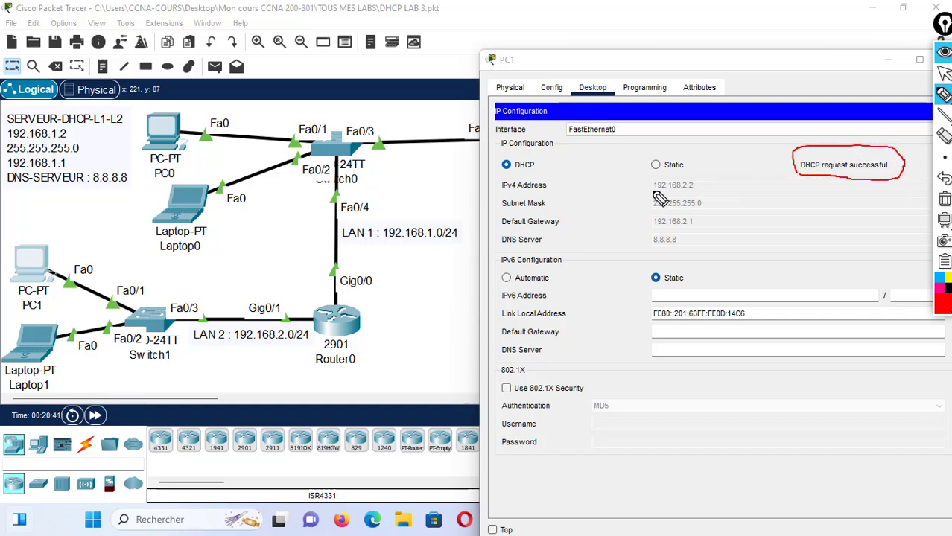
mouse_move(654, 193)
mouse_down()
mouse_move(698, 192)
mouse_move(705, 179)
mouse_move(675, 174)
mouse_move(654, 189)
mouse_up()
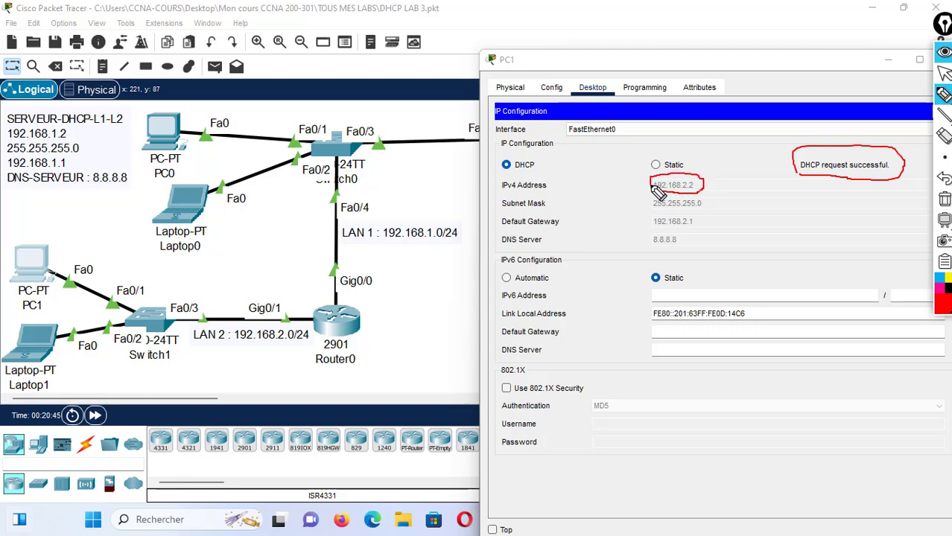
drag(715, 202, 752, 201)
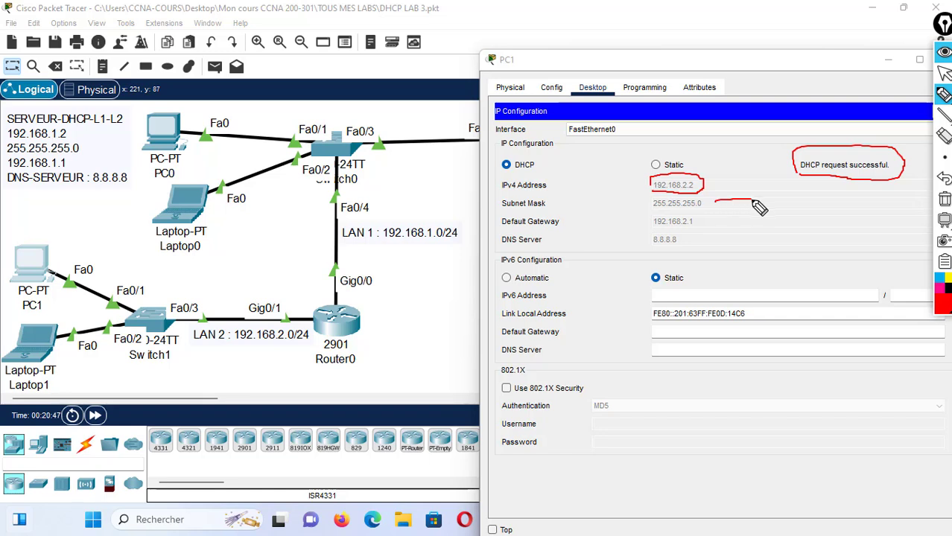
mouse_move(704, 222)
mouse_down()
mouse_move(747, 221)
mouse_move(743, 228)
mouse_up()
mouse_move(689, 244)
mouse_down()
mouse_move(743, 243)
mouse_move(731, 261)
mouse_up()
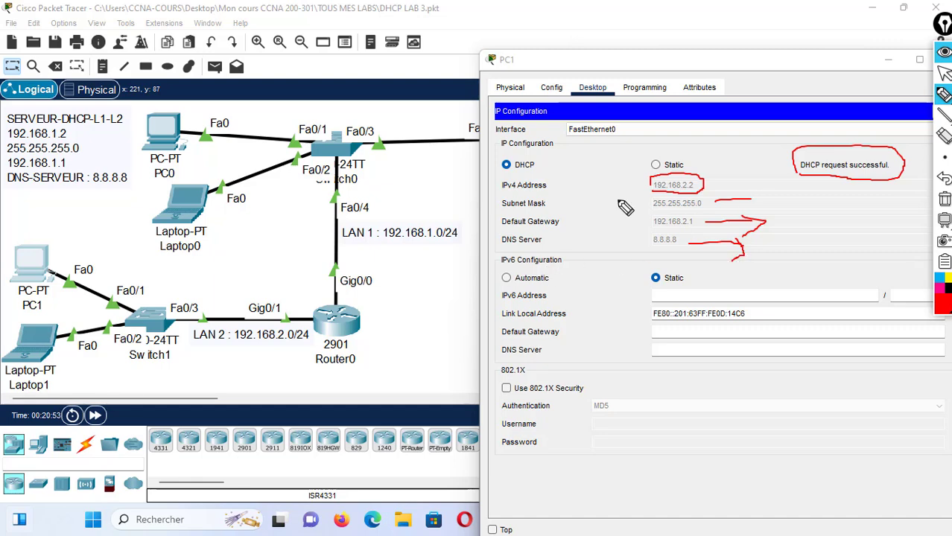
click(944, 73)
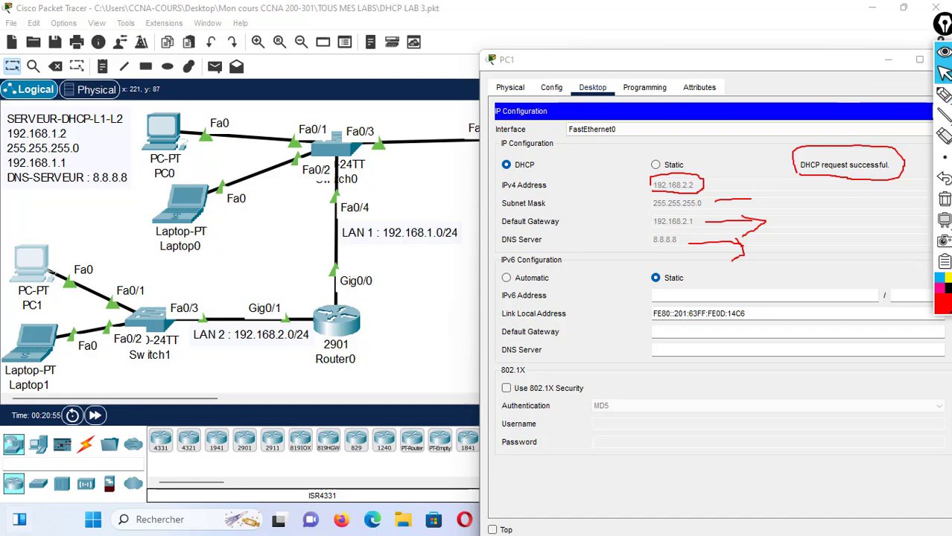
Step: Set Laptop1's IPv4 configuration to DHCP and erase the red annotations covering its window
click(50, 360)
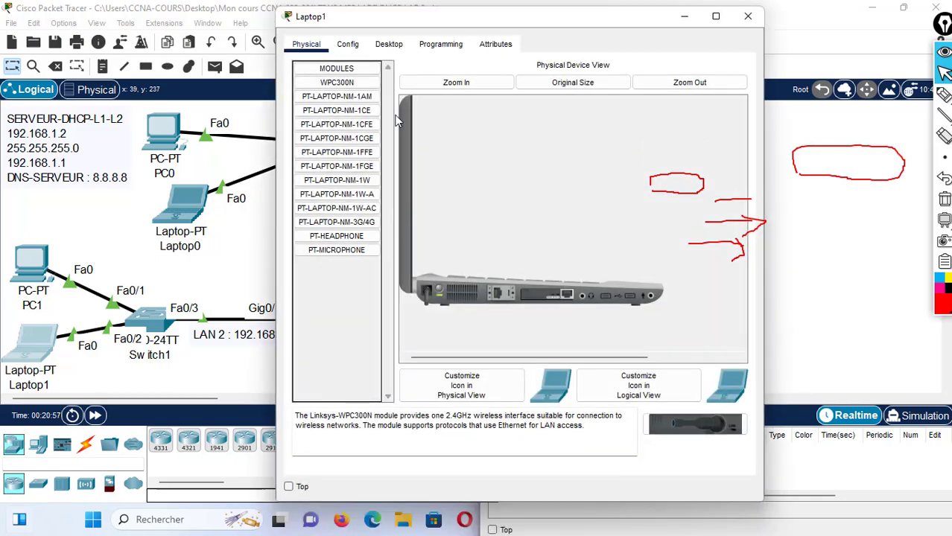
click(388, 44)
drag(435, 24, 675, 42)
click(511, 119)
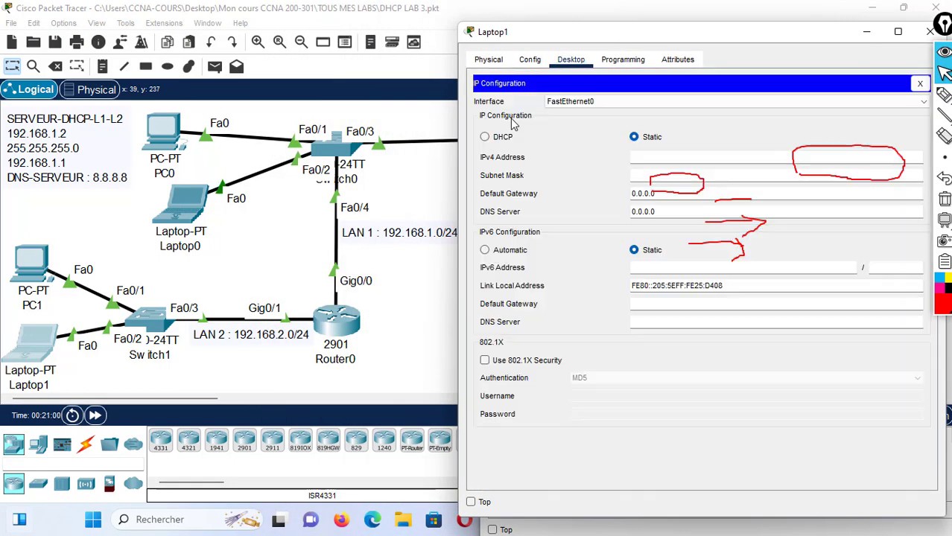
click(943, 200)
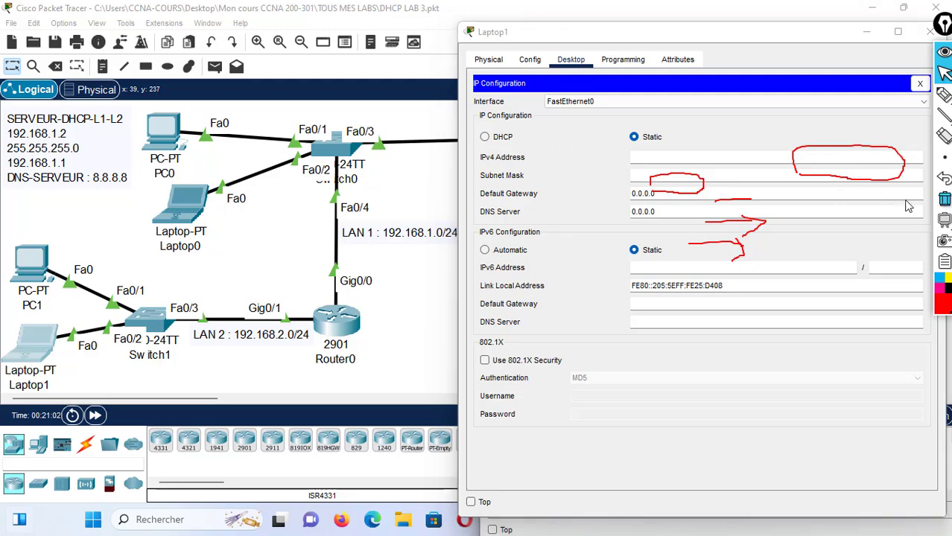
click(486, 137)
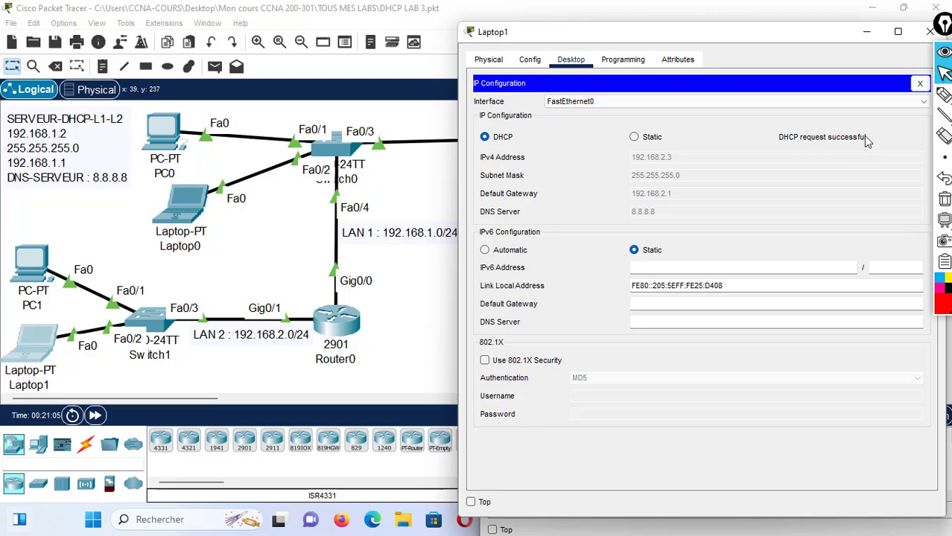
Step: Outline Laptop1's DHCP request status in red, put a dash beside each assigned IPv4 value, and close Laptop1's window
click(944, 95)
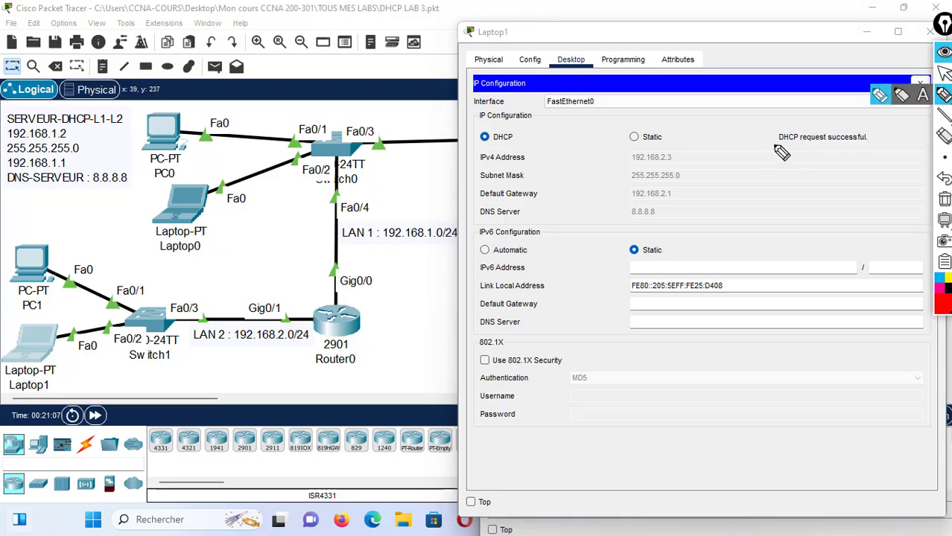
mouse_move(776, 148)
mouse_down()
mouse_move(880, 144)
mouse_move(885, 131)
mouse_move(778, 117)
mouse_move(775, 144)
mouse_up()
click(687, 158)
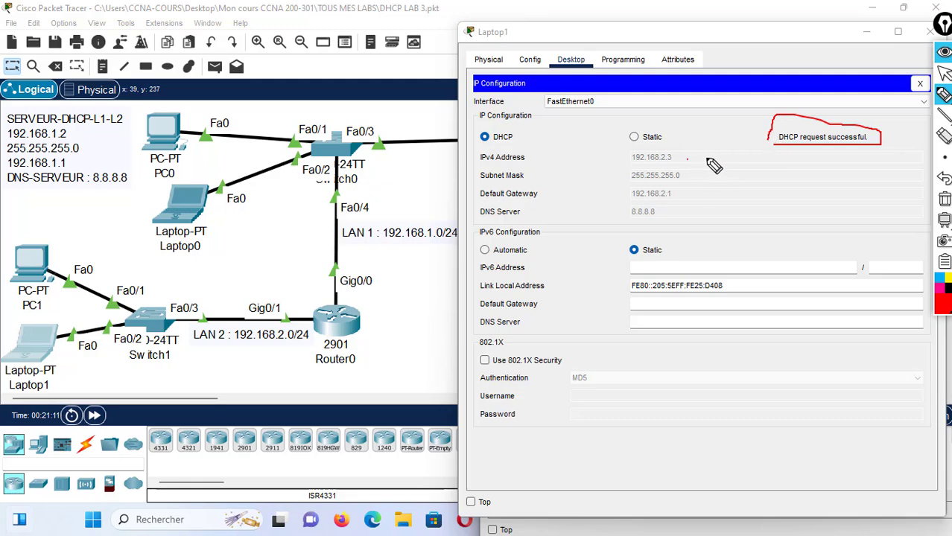
mouse_move(687, 158)
mouse_down()
mouse_move(714, 158)
mouse_move(712, 216)
mouse_up()
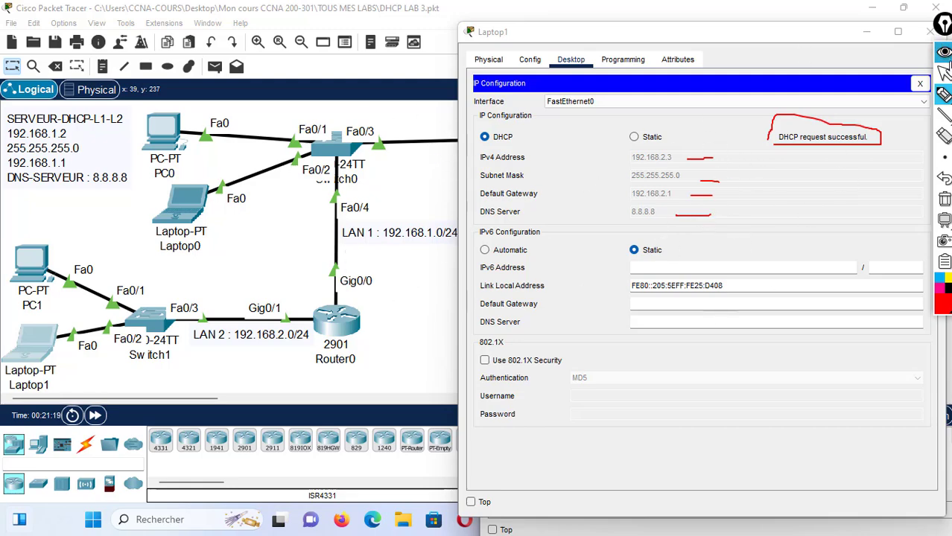
click(944, 72)
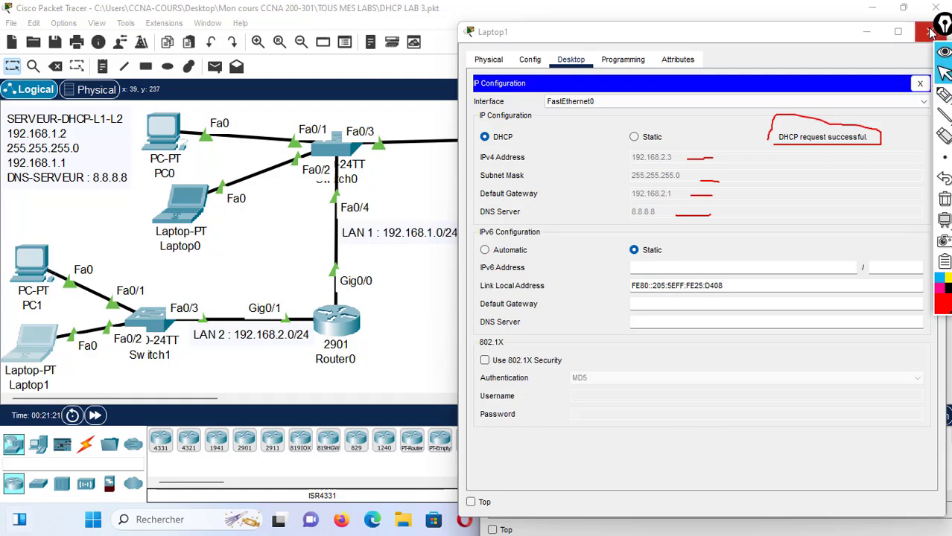
click(931, 32)
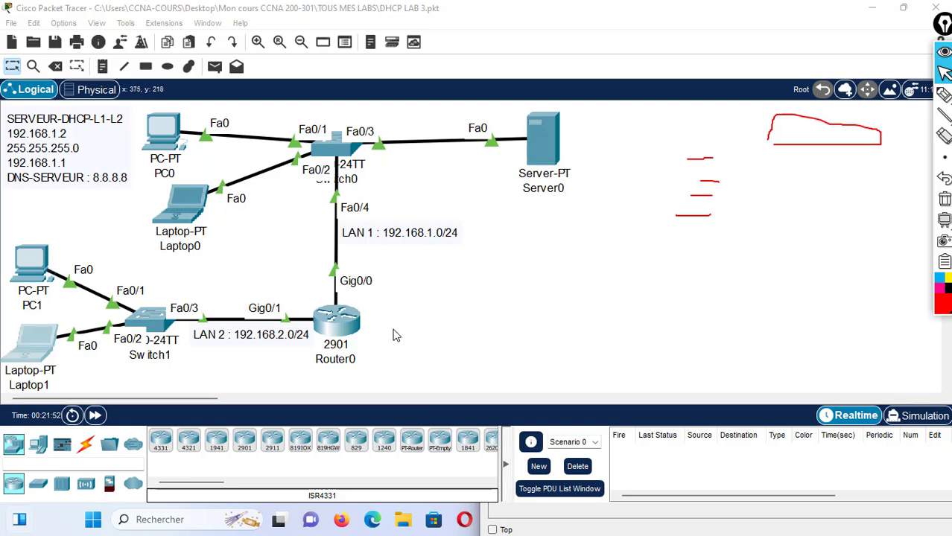
Step: Exit configuration mode on Router0 with end, save the configuration with wr, and close its window
click(337, 322)
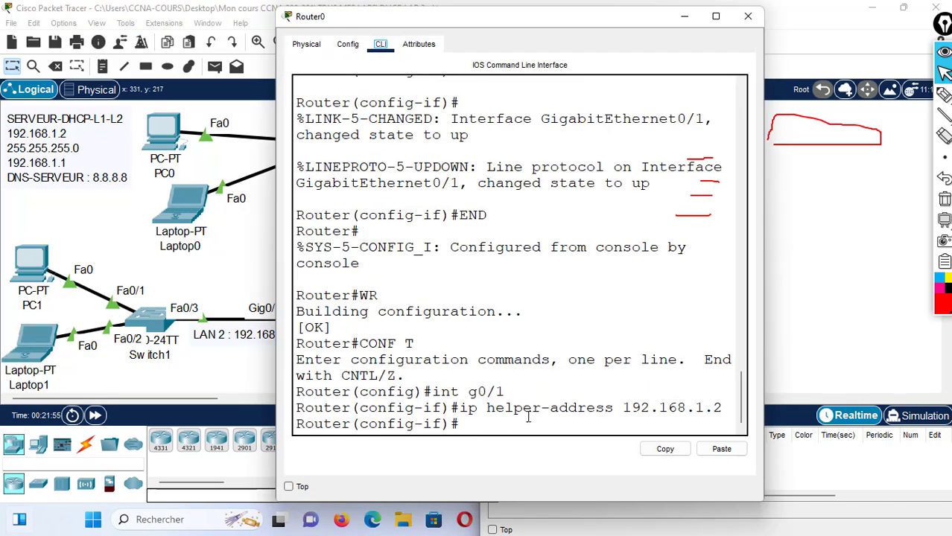
drag(762, 249, 925, 251)
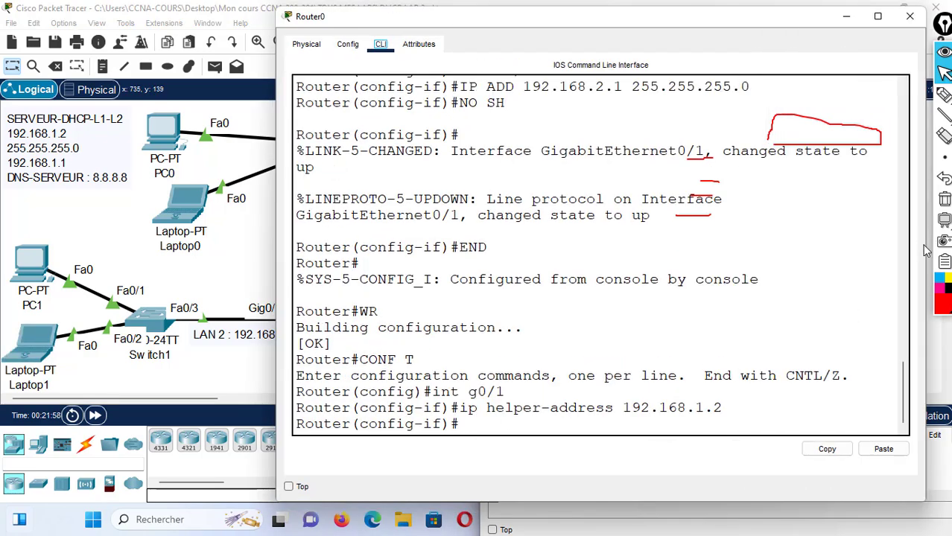
click(481, 419)
text(end)
key(Return)
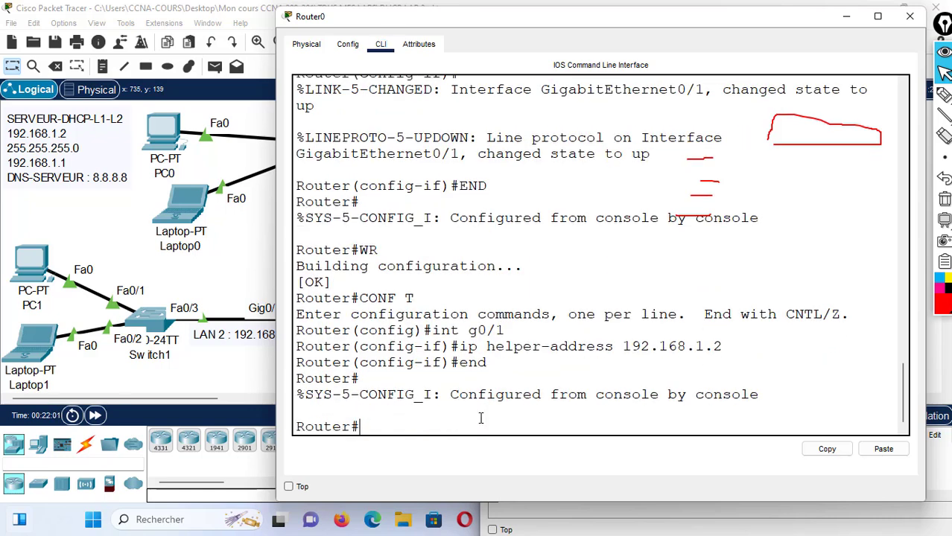
text(wr)
key(Return)
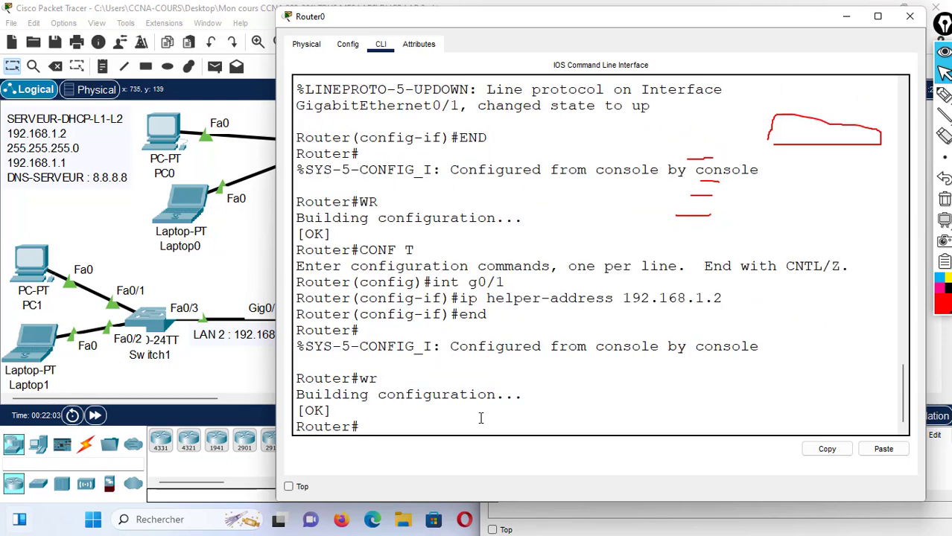
click(909, 15)
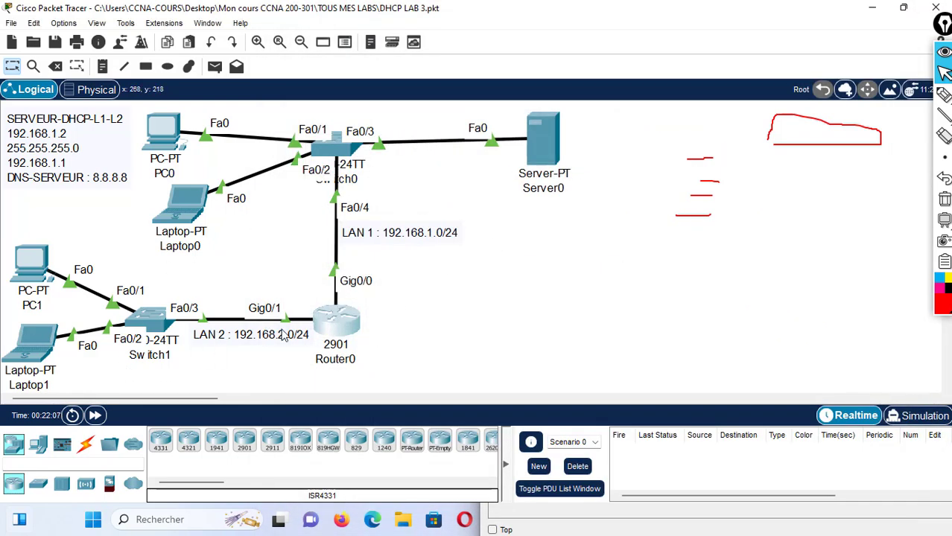
Step: Draw a red line across Router0's Gig0/1 link and trace the DHCP path from PC1 past the router to Server0
click(943, 94)
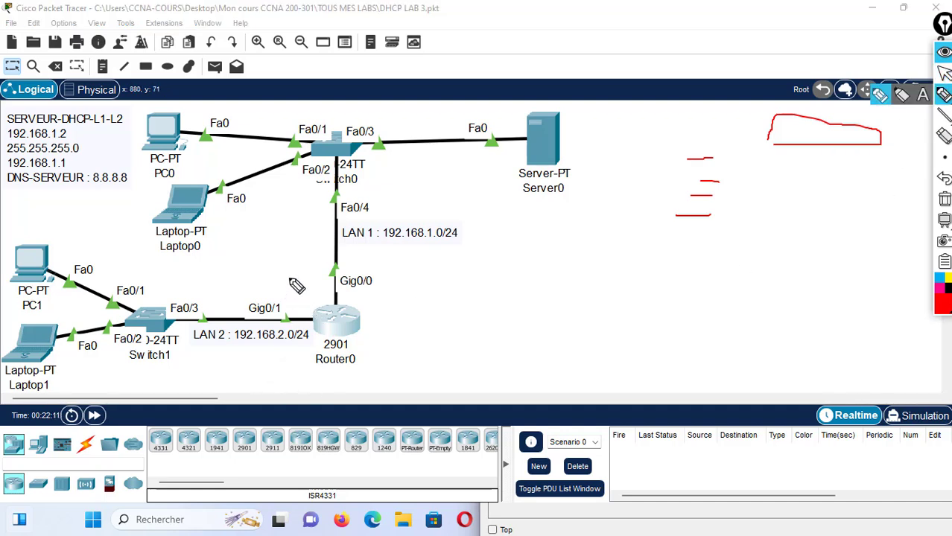
drag(289, 277, 302, 393)
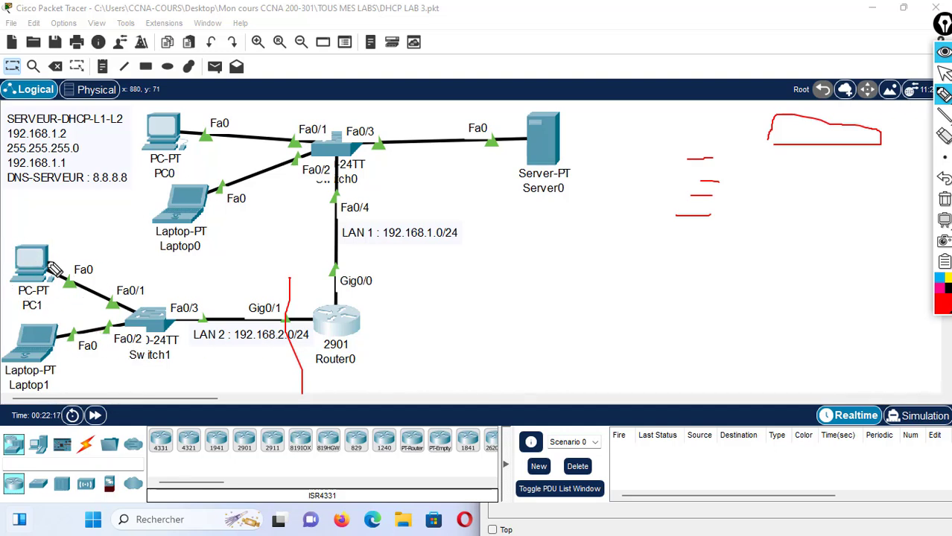
drag(46, 266, 234, 301)
mouse_move(253, 286)
mouse_down()
mouse_move(380, 249)
mouse_move(472, 202)
mouse_move(492, 140)
mouse_up()
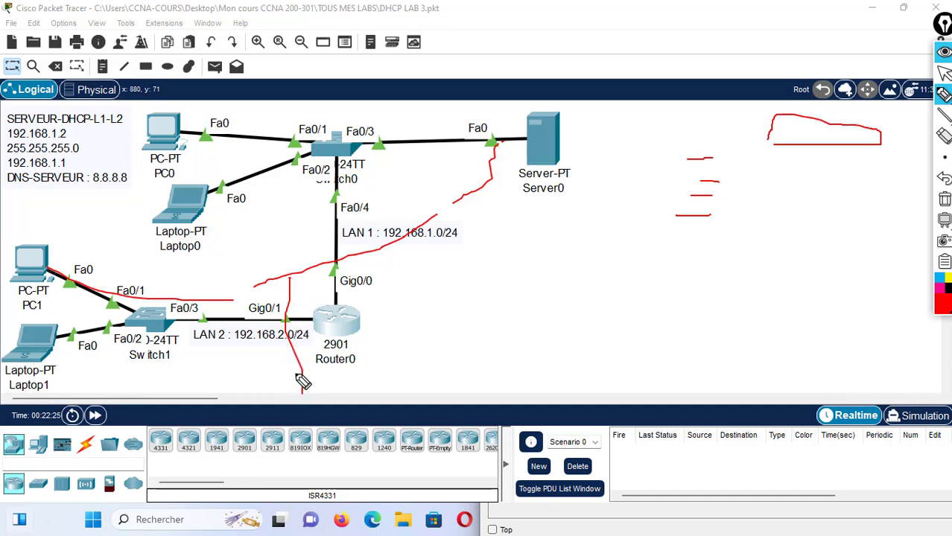
mouse_move(945, 95)
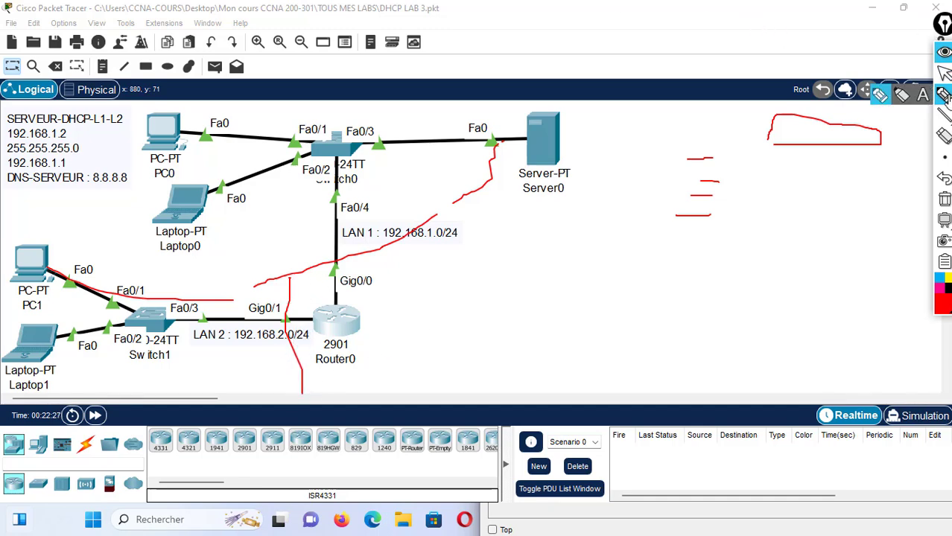
click(944, 73)
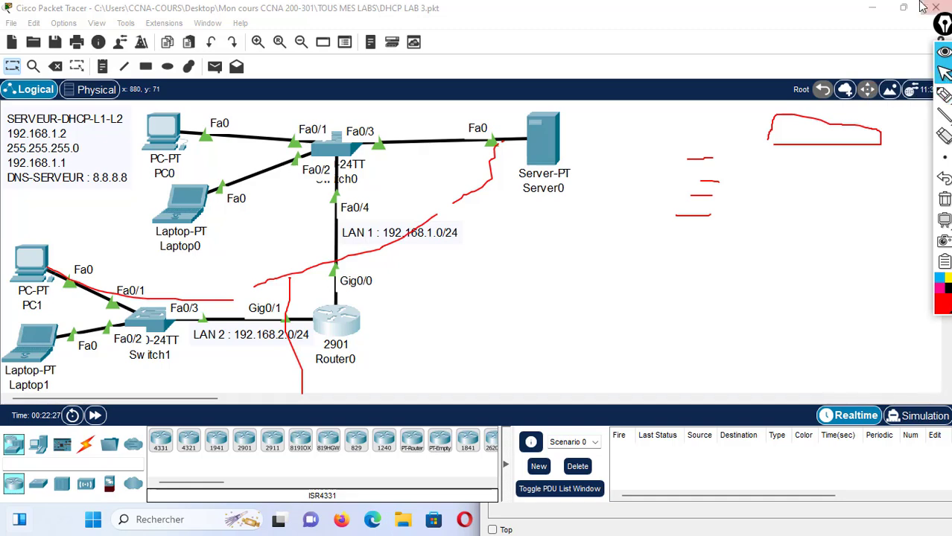
Step: Clear away Packet Tracer and its open IP configuration windows, and switch to the PowerPoint presentation 18 - Le protocole DHCP
click(871, 7)
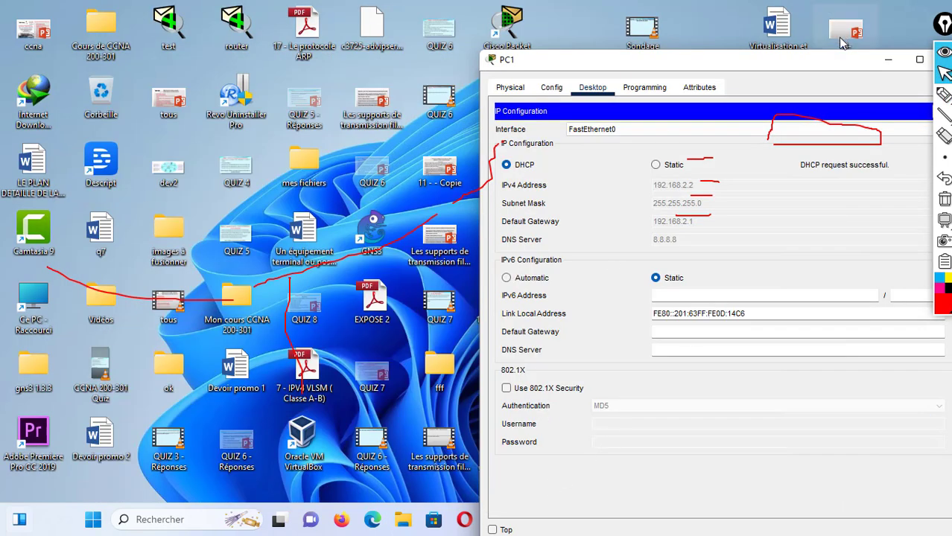
drag(820, 66, 593, 68)
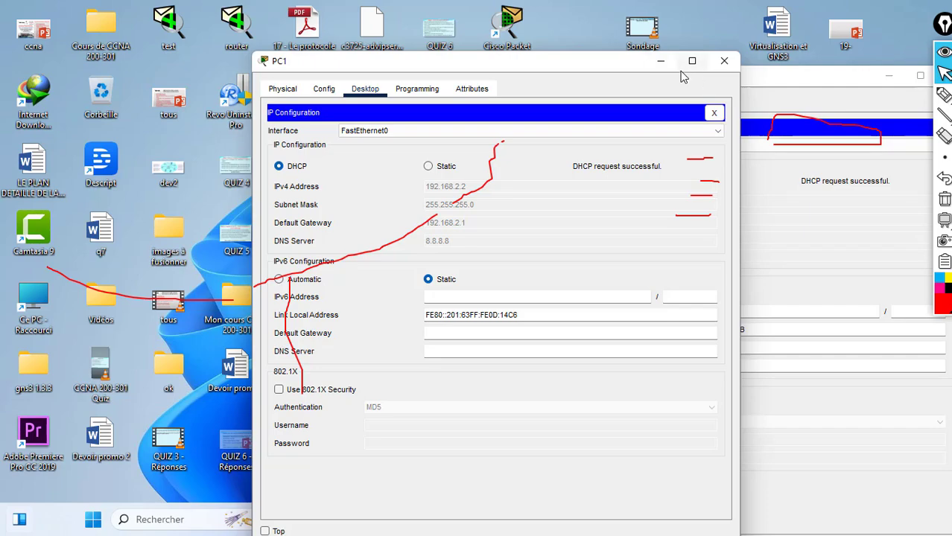
click(710, 63)
drag(834, 81, 651, 81)
click(759, 76)
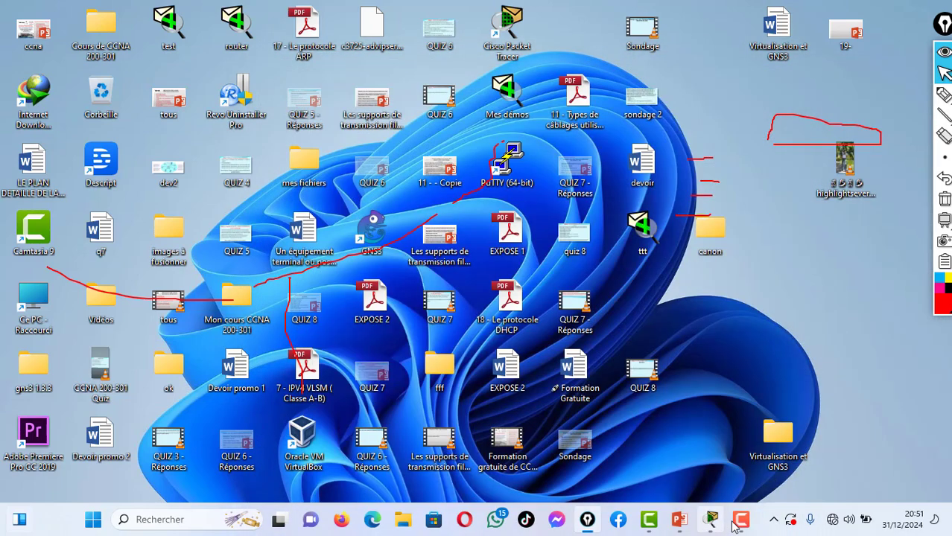
click(679, 519)
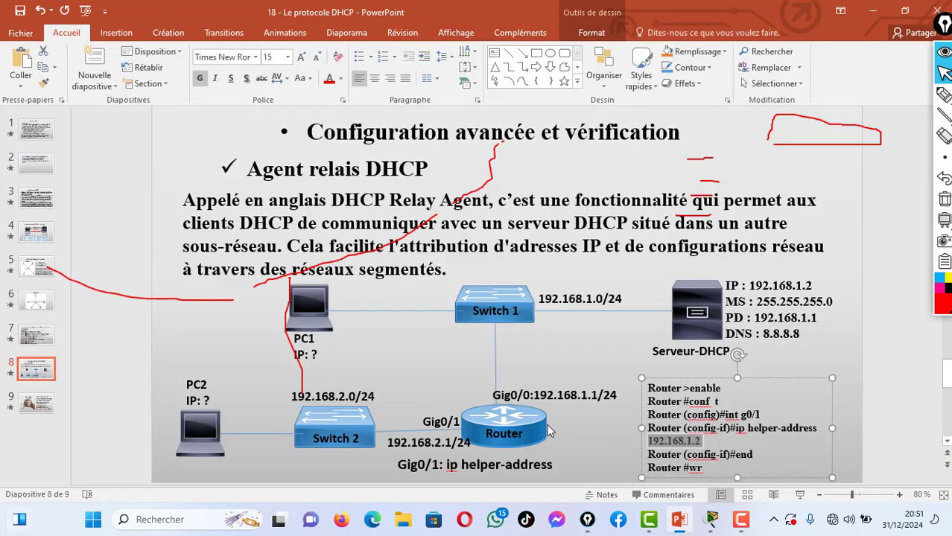